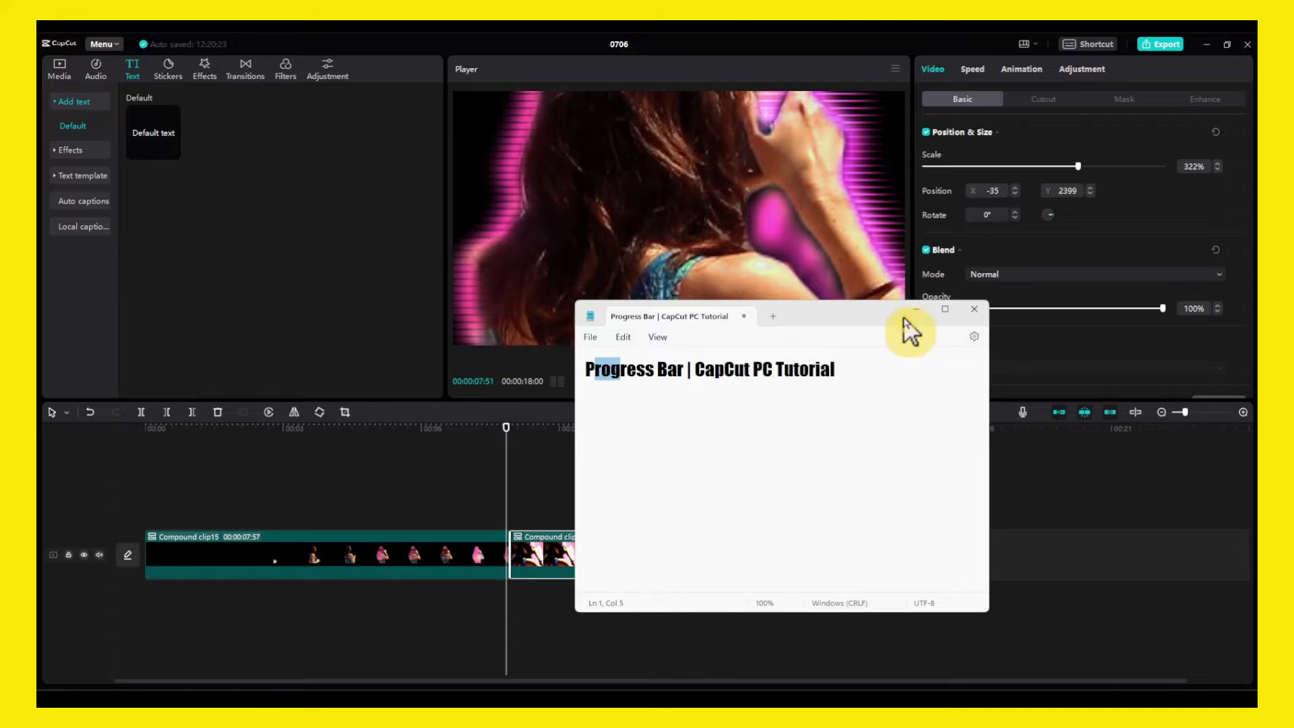
# Preview the finished progress bar animation in the middle compound clip by playing and scrubbing through it
pyautogui.click(915, 310)
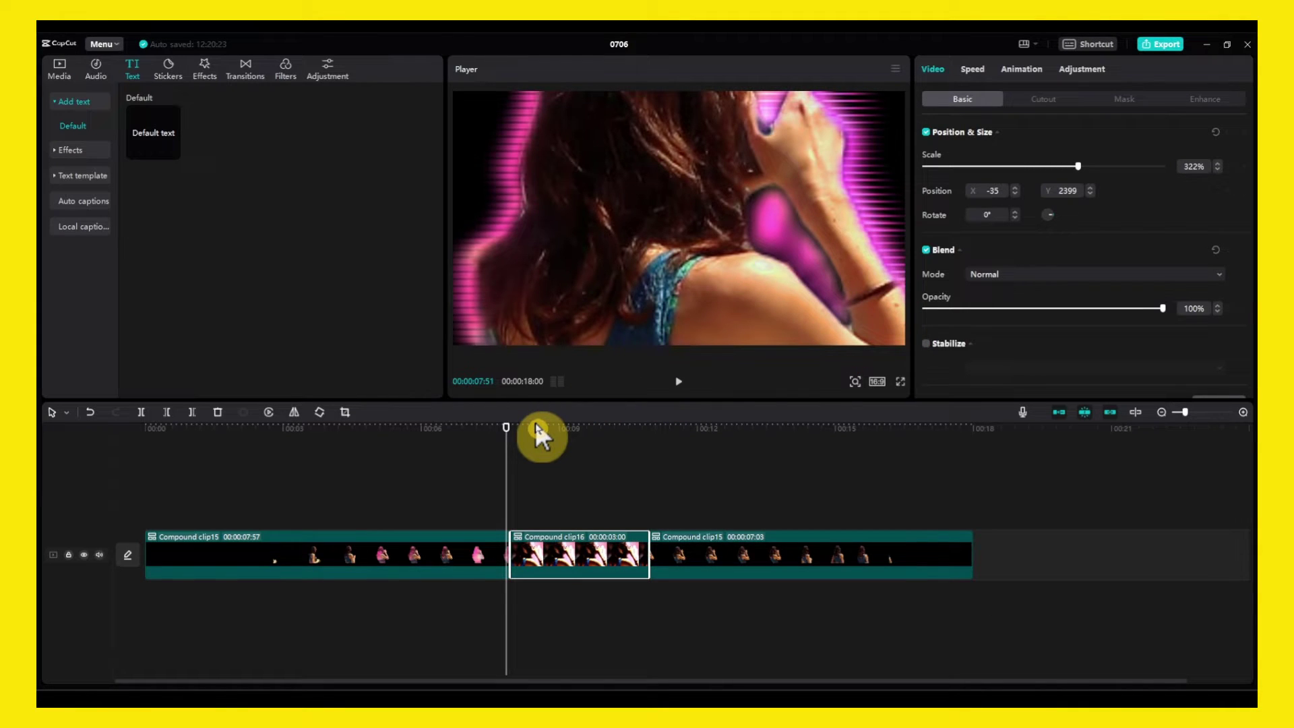
pyautogui.press('space')
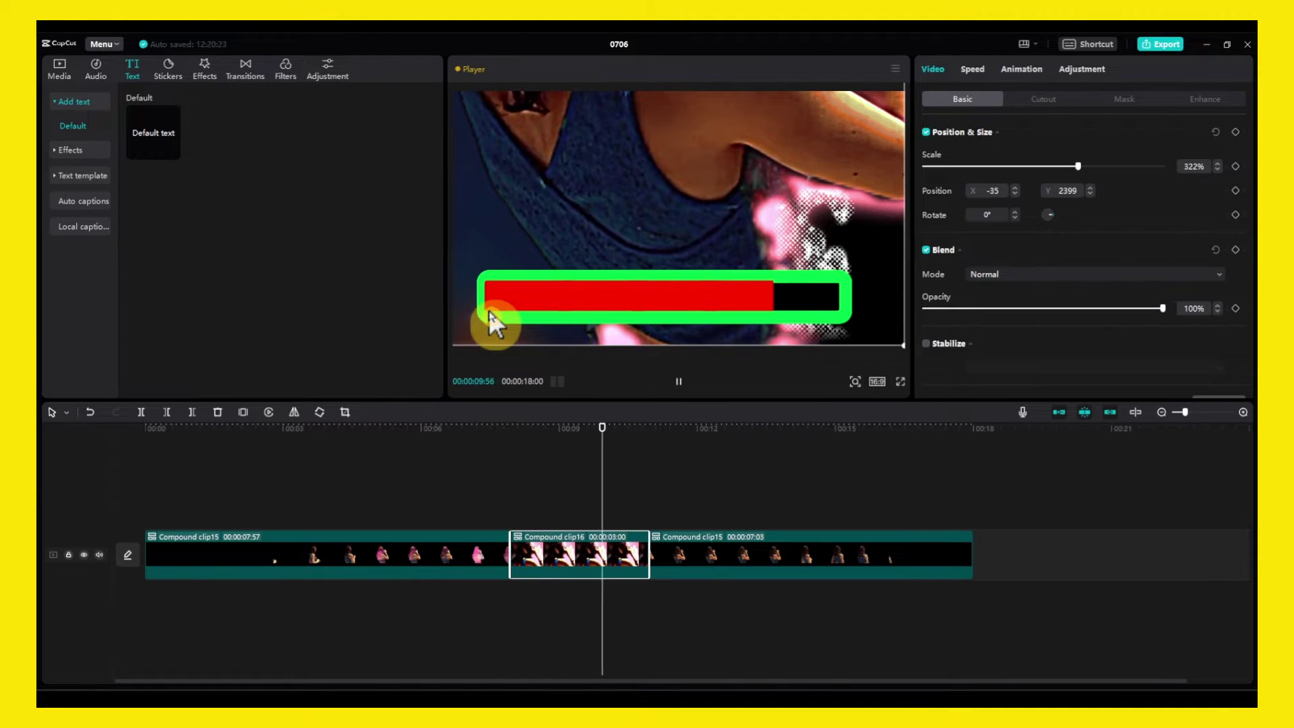
pyautogui.press('space')
pyautogui.click(624, 471)
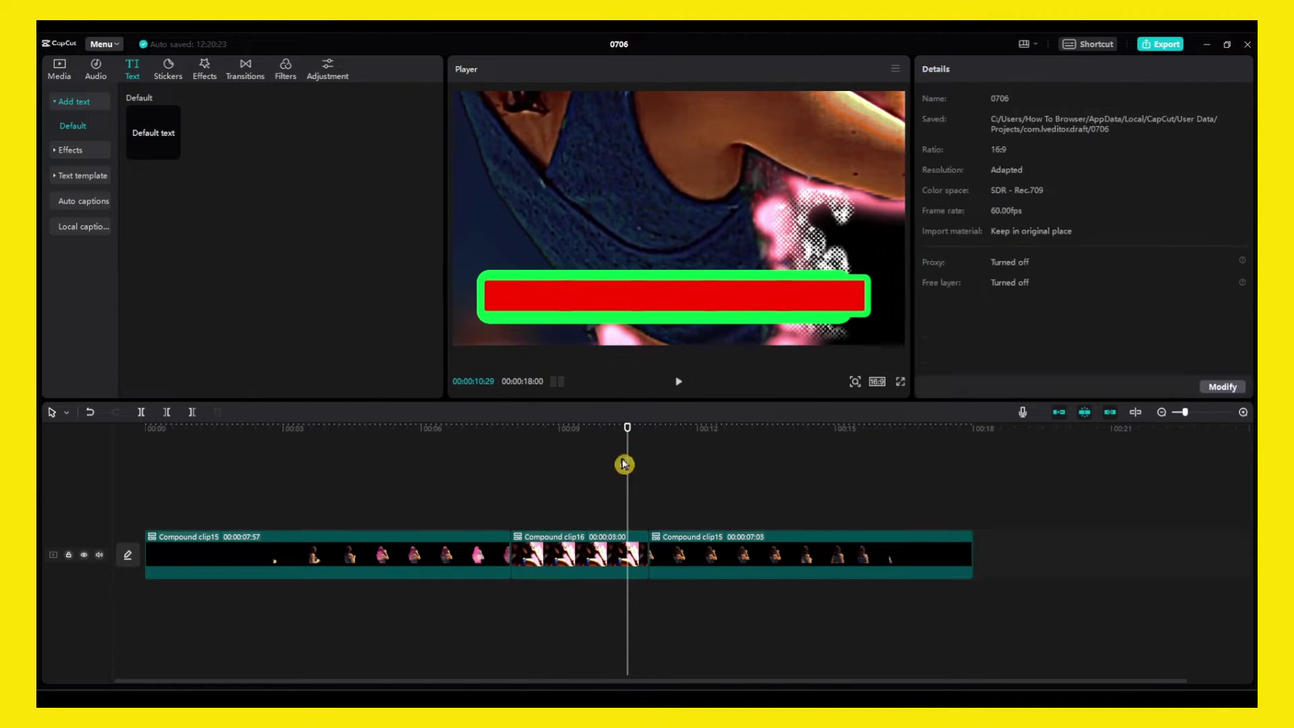
pyautogui.moveTo(624, 451); pyautogui.dragTo(549, 450)
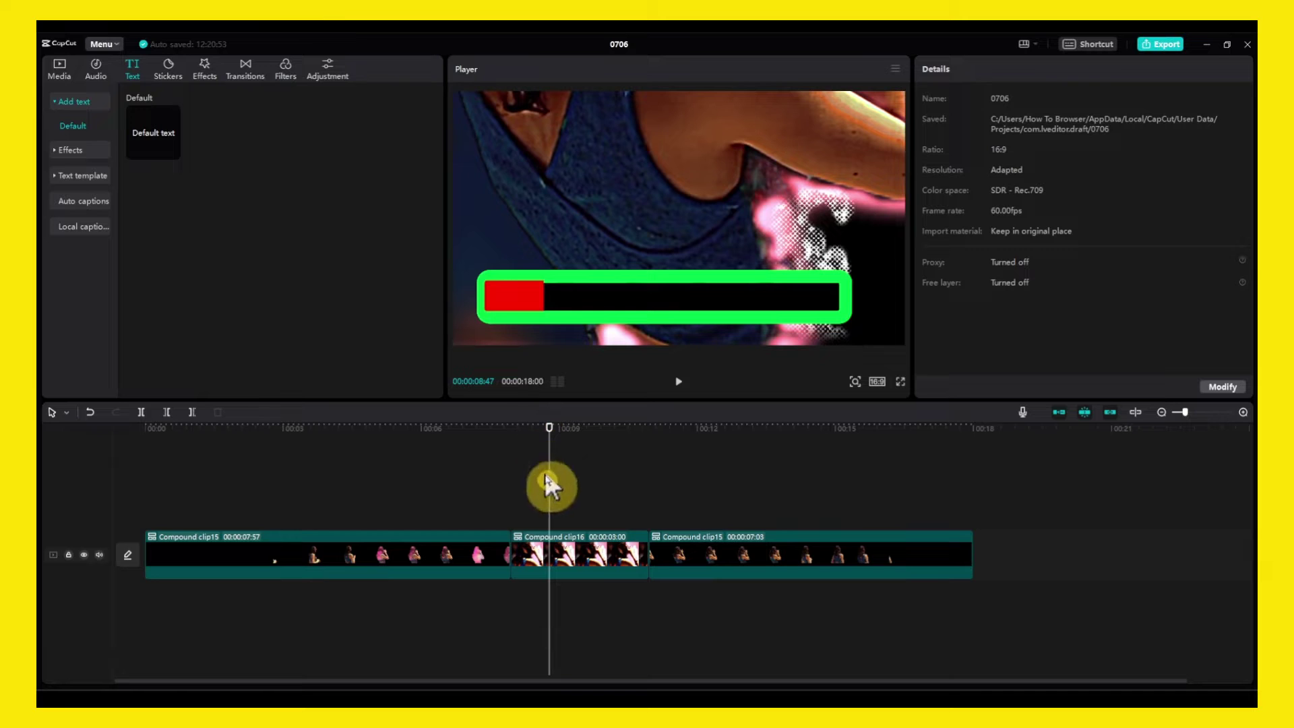
# Delete all three compound clips so the timeline is empty
pyautogui.click(567, 539)
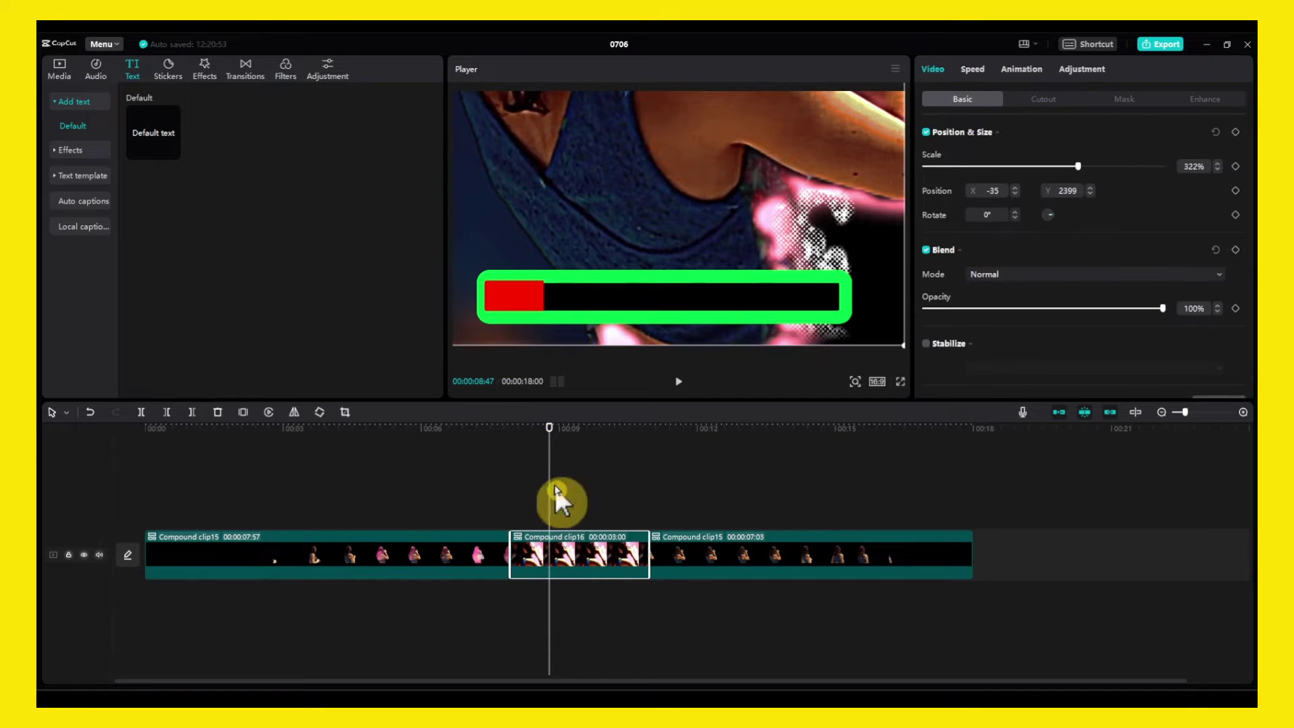
pyautogui.click(542, 448)
pyautogui.moveTo(542, 448); pyautogui.dragTo(539, 448)
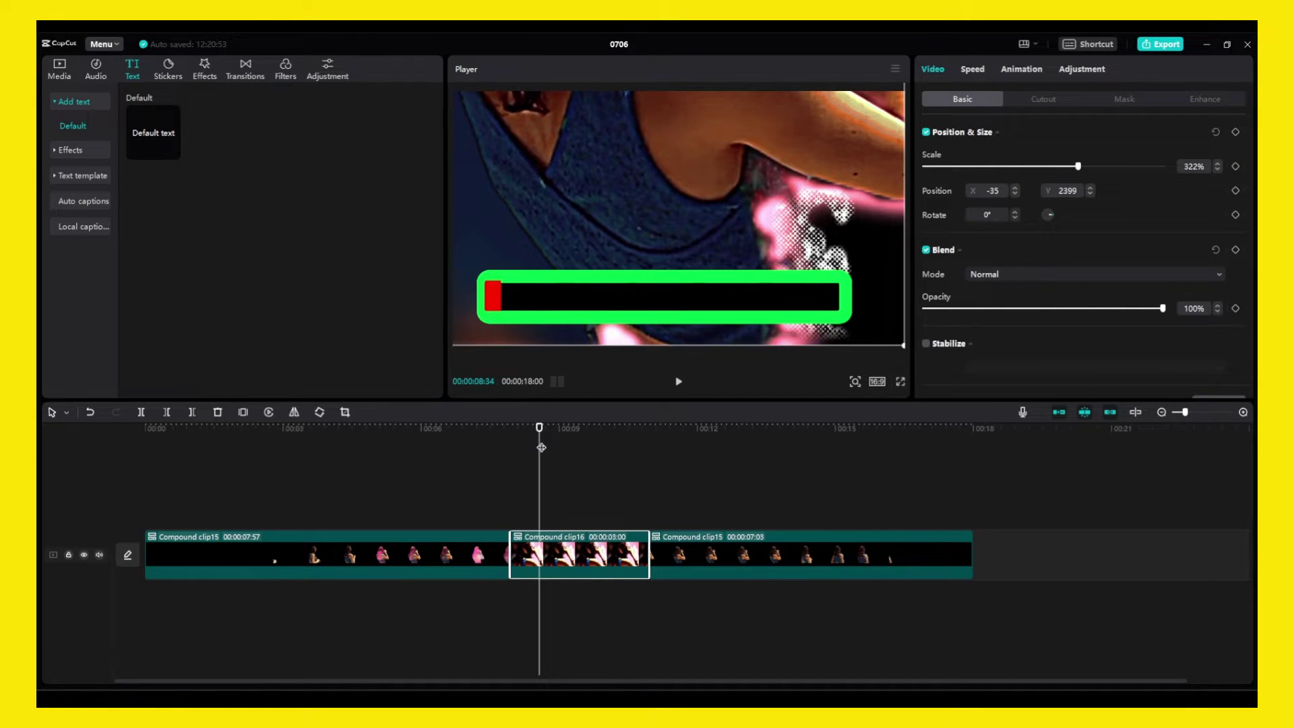
pyautogui.press('Delete')
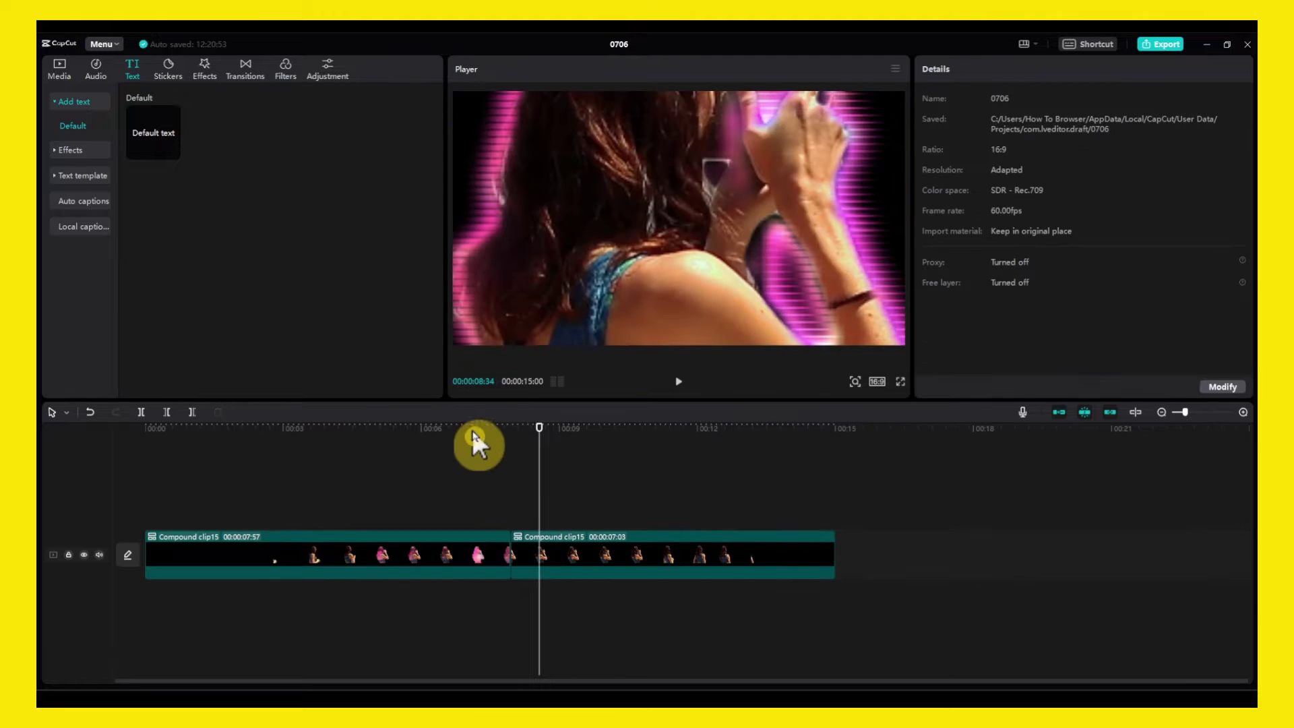
pyautogui.moveTo(461, 431); pyautogui.dragTo(332, 438)
pyautogui.moveTo(529, 505); pyautogui.dragTo(436, 545)
pyautogui.press('Delete')
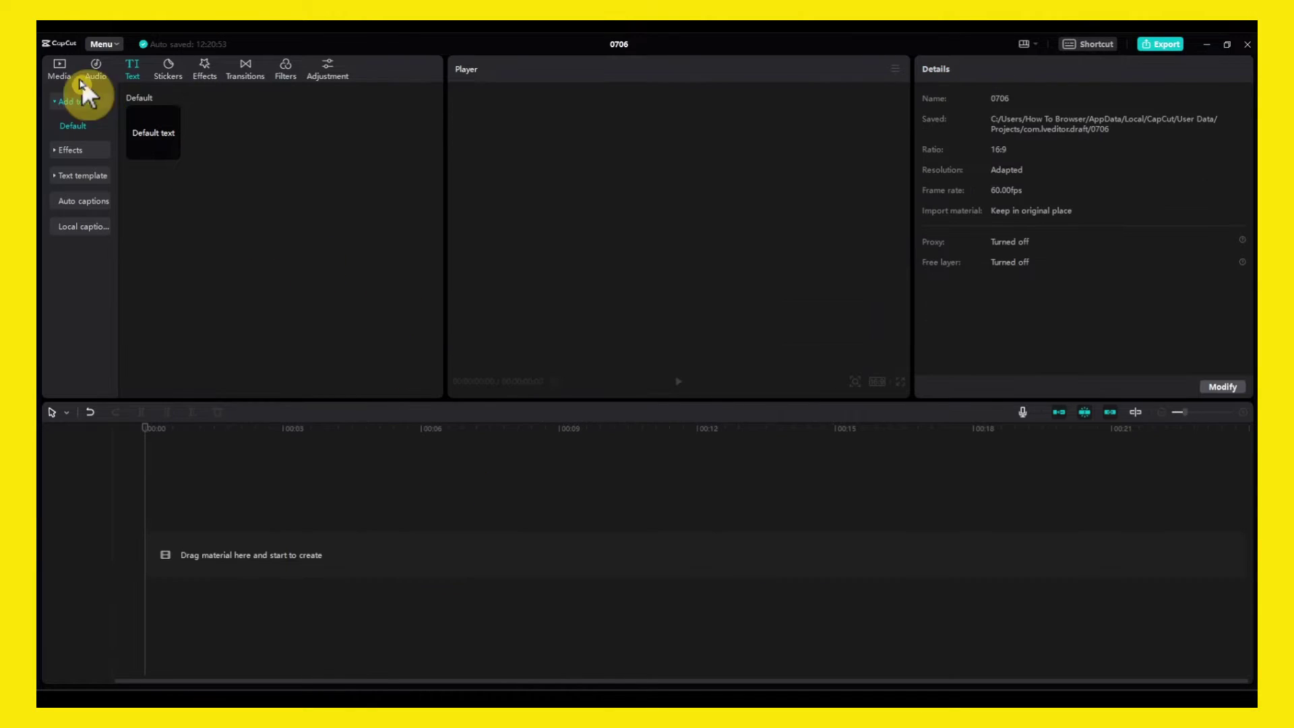
# Add the imported photographer video to the start of the timeline
pyautogui.click(59, 68)
pyautogui.moveTo(250, 158); pyautogui.dragTo(155, 530)
pyautogui.moveTo(161, 434)
pyautogui.mouseDown()
pyautogui.moveTo(343, 439)
pyautogui.moveTo(116, 451)
pyautogui.moveTo(306, 451)
pyautogui.moveTo(145, 444)
pyautogui.mouseUp()
pyautogui.click(240, 248)
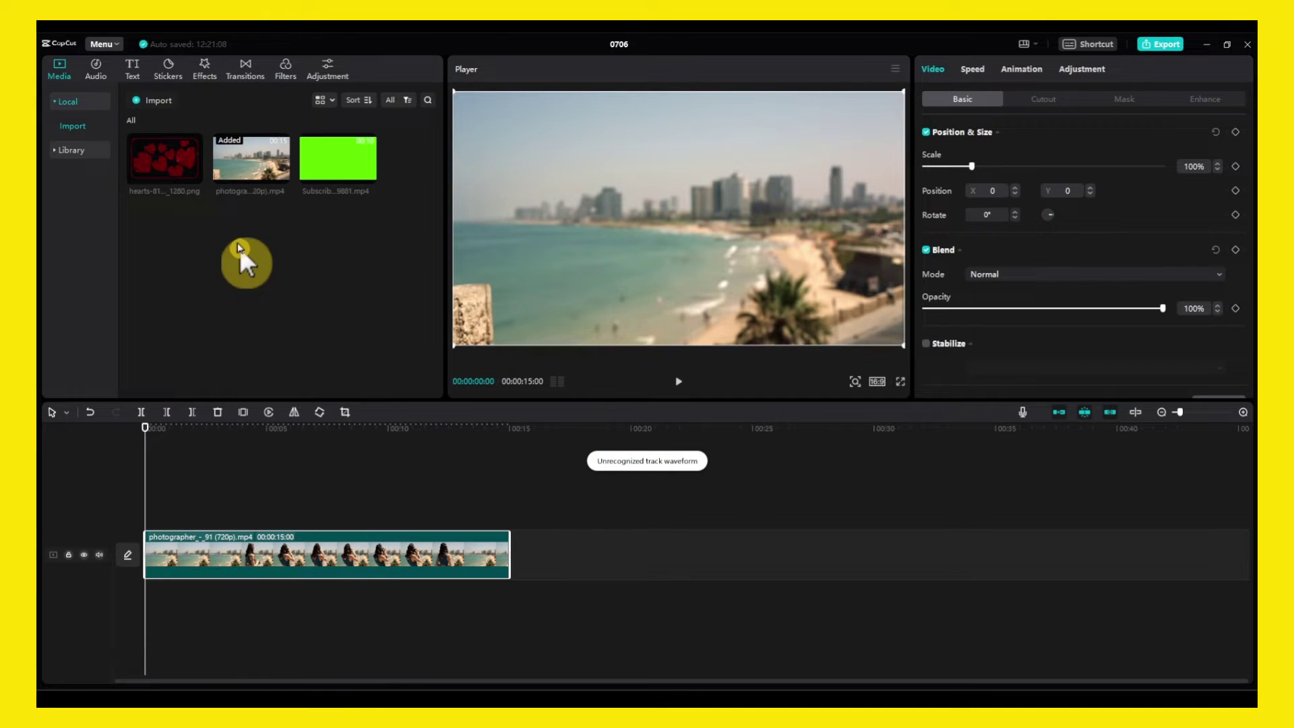
# Add a default text clip above the video and extend it to the video's full 15-second length
pyautogui.click(132, 79)
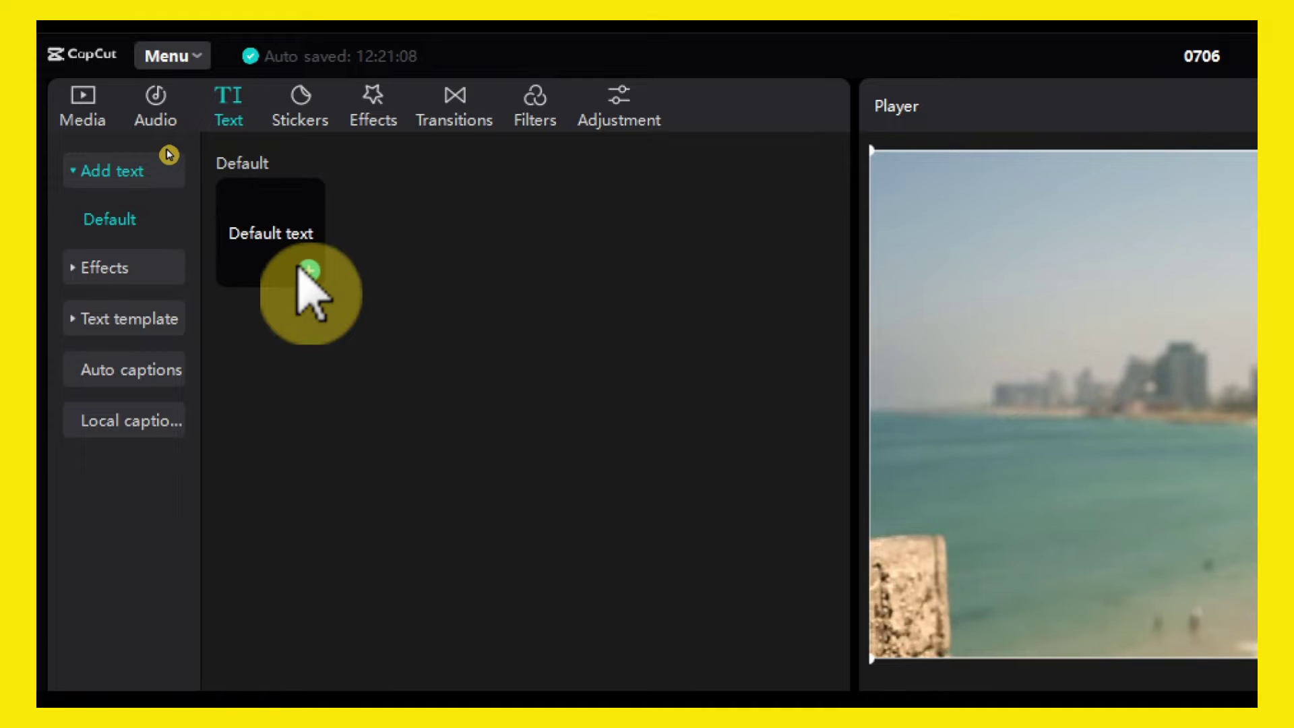
pyautogui.click(307, 272)
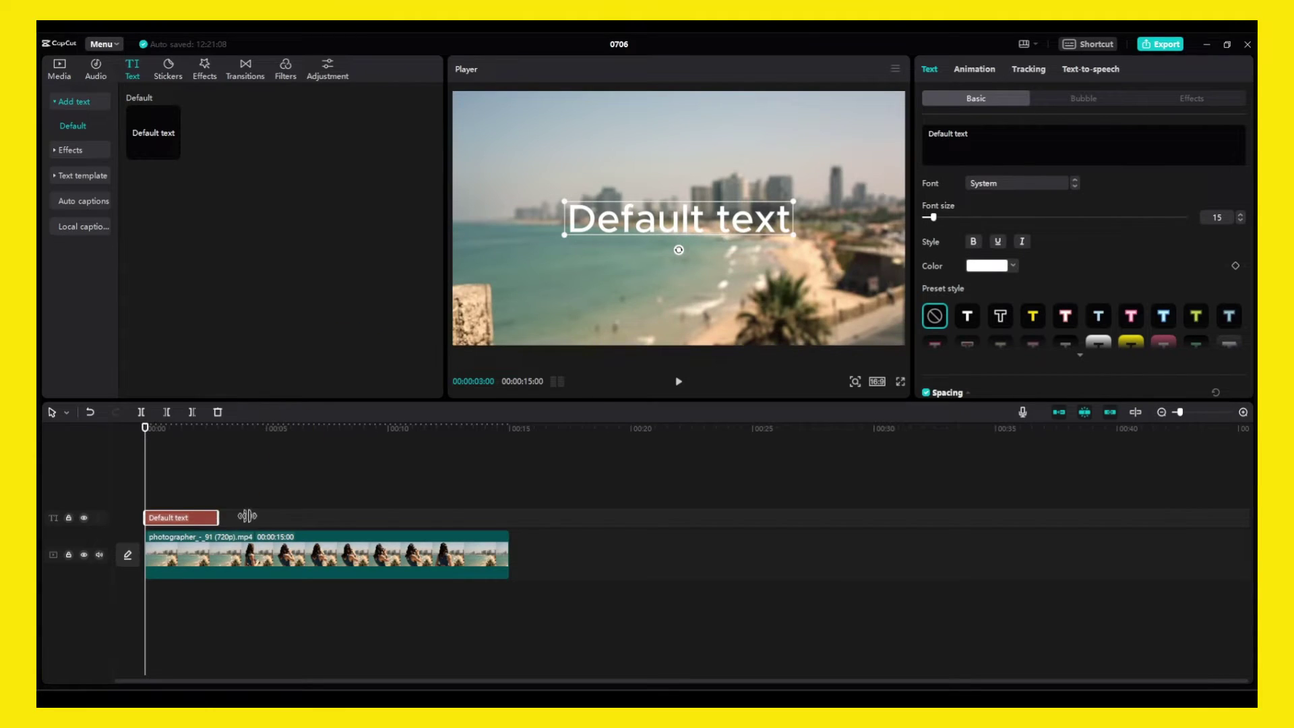
pyautogui.moveTo(247, 515); pyautogui.dragTo(505, 524)
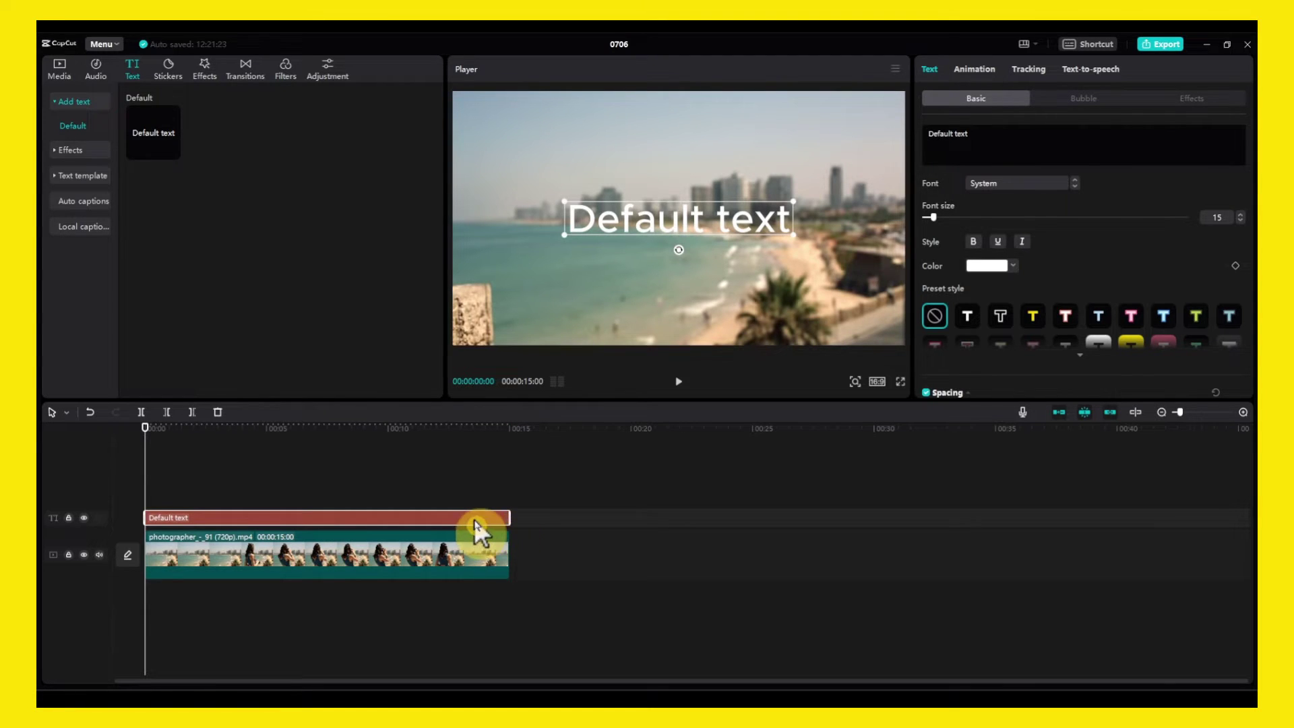
# Replace the default text content with a row of seven hyphens
pyautogui.click(991, 148)
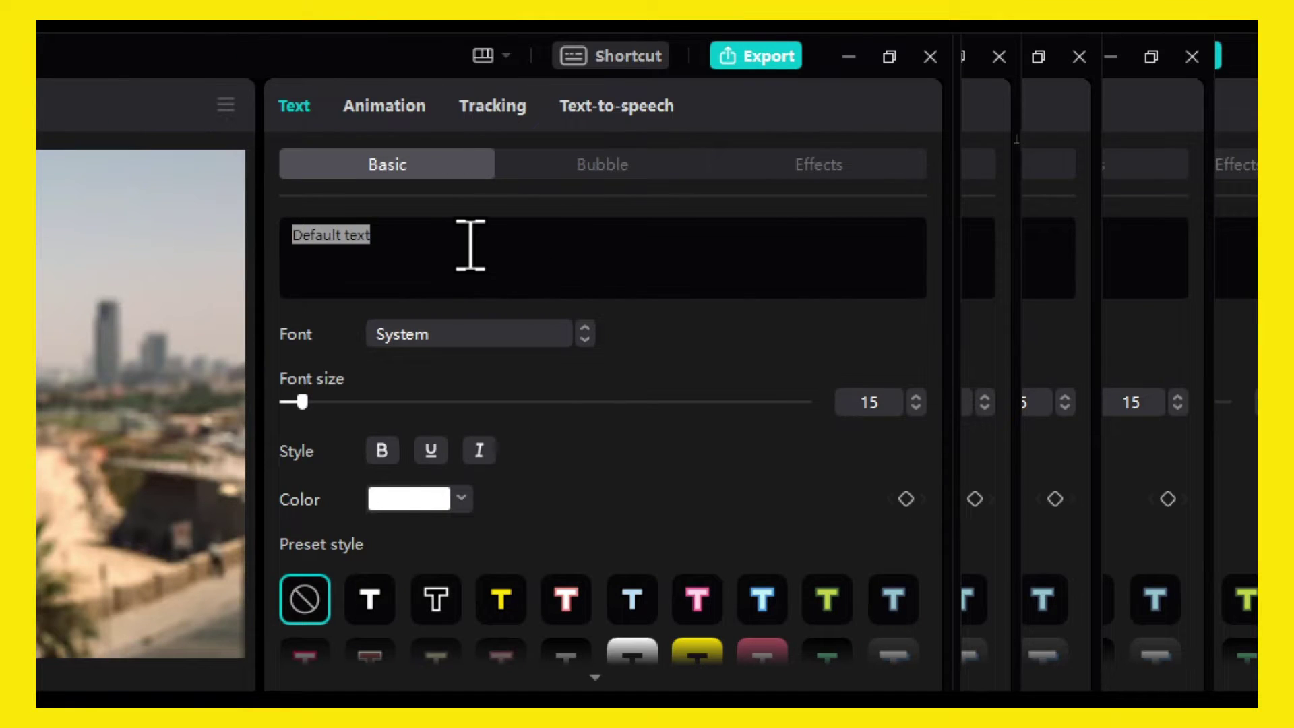
pyautogui.click(1013, 138)
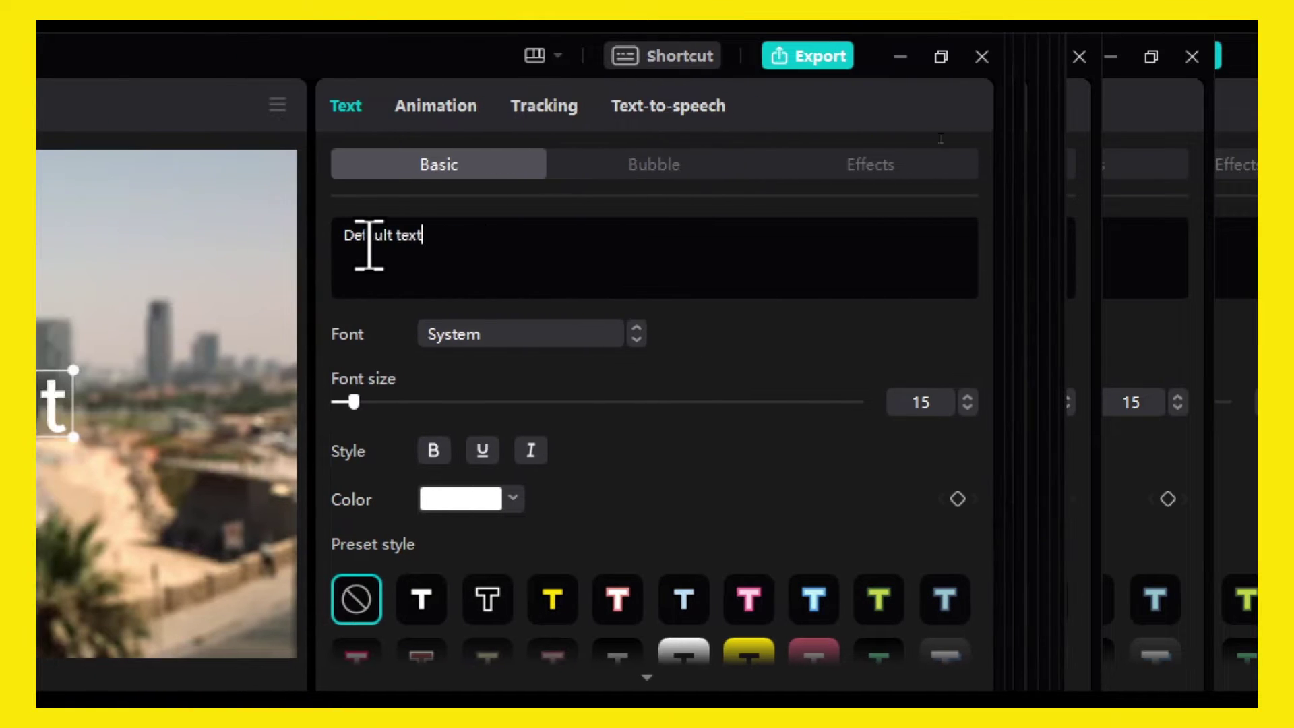
pyautogui.hotkey('ctrl', 'a')
pyautogui.write('---')
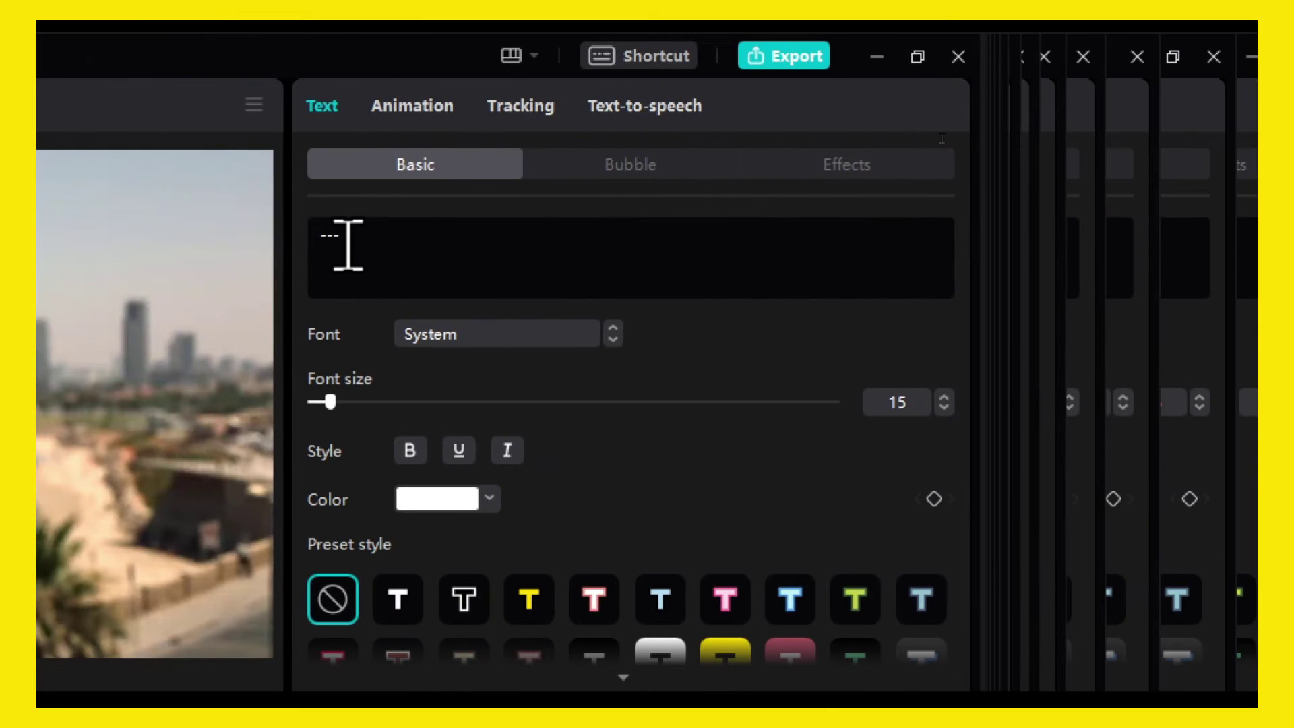
pyautogui.write('----')
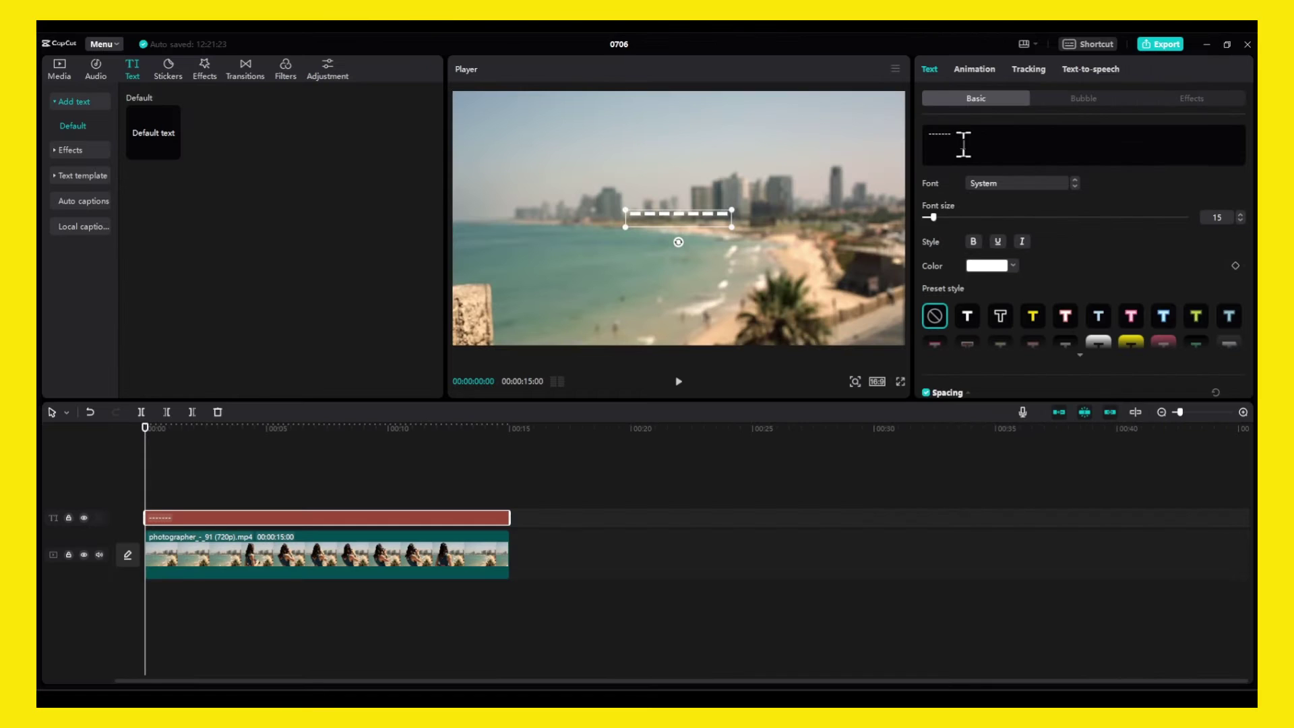
# Enlarge the hyphen text to about 210% near the lower edge of the frame and extend it to twelve hyphens
pyautogui.moveTo(731, 227); pyautogui.dragTo(843, 305)
pyautogui.click(968, 145)
pyautogui.write('-----')
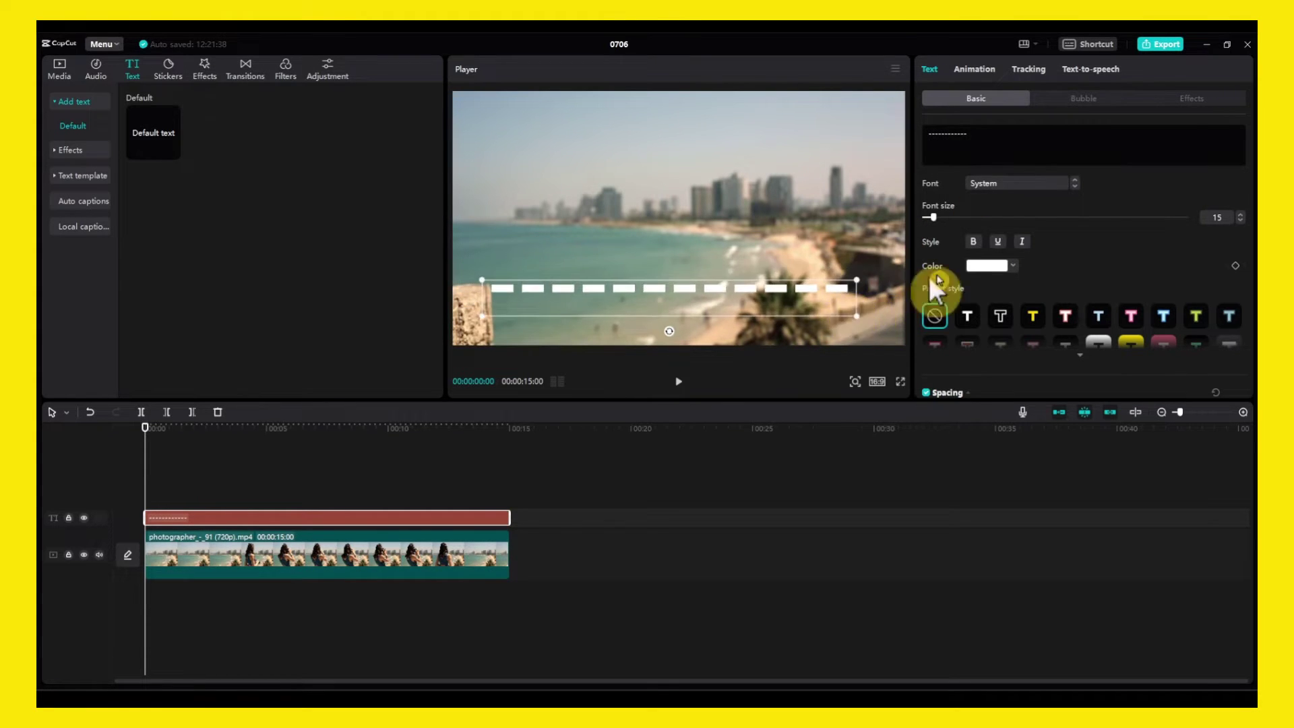
# Set the hyphen text's character spacing to -3 to close the gaps into a solid bar
pyautogui.scroll(-8, 968, 257)
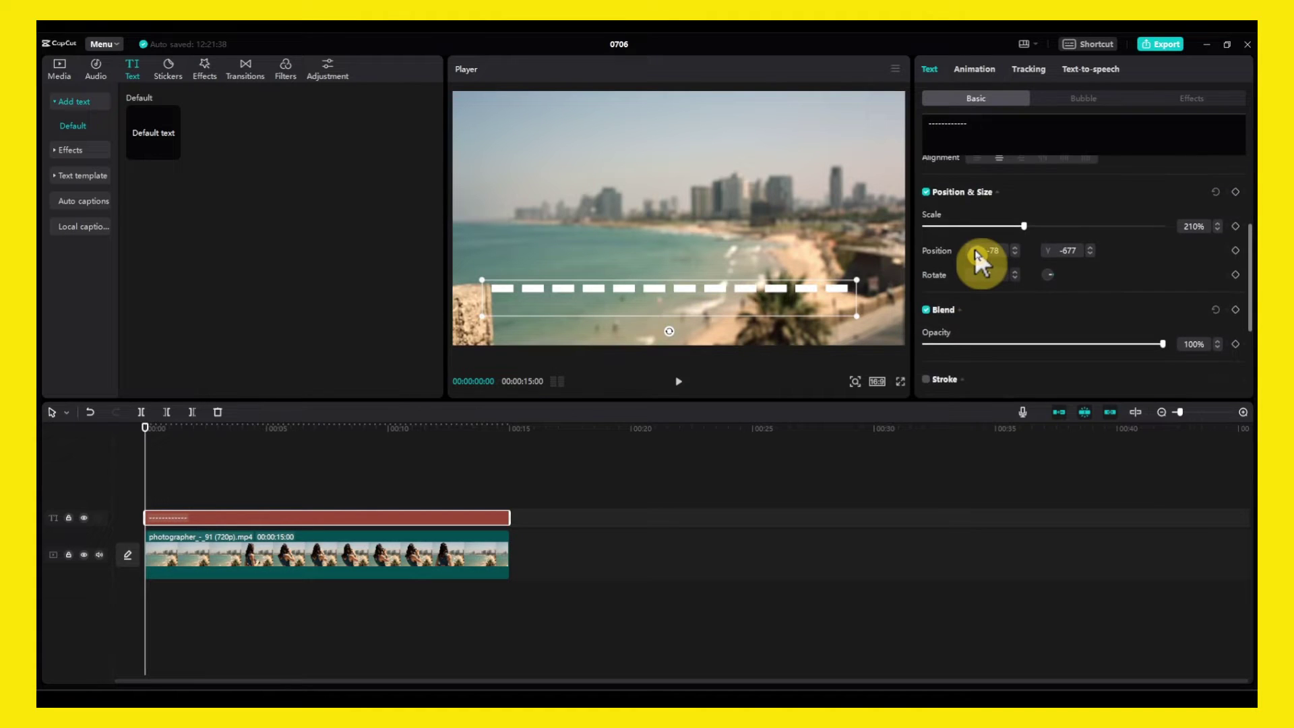
pyautogui.scroll(1, 975, 248)
pyautogui.click(1005, 181)
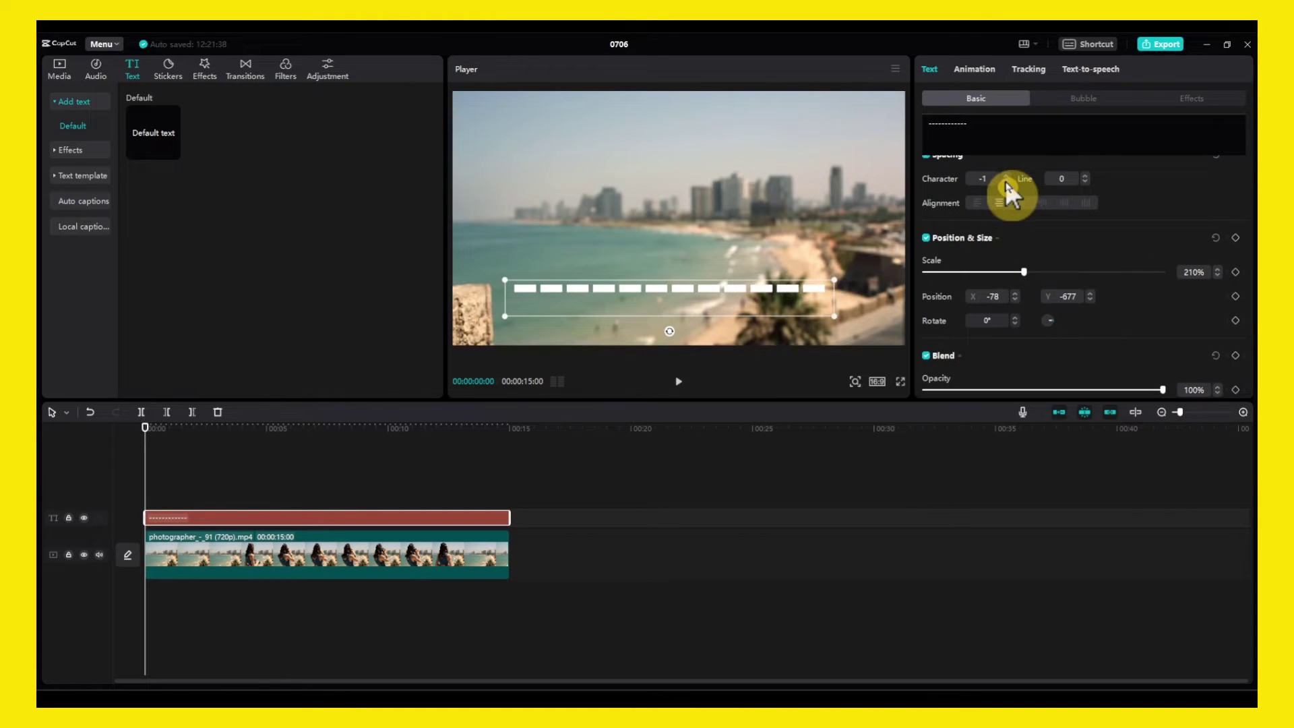
pyautogui.click(1004, 180)
pyautogui.click(1004, 180)
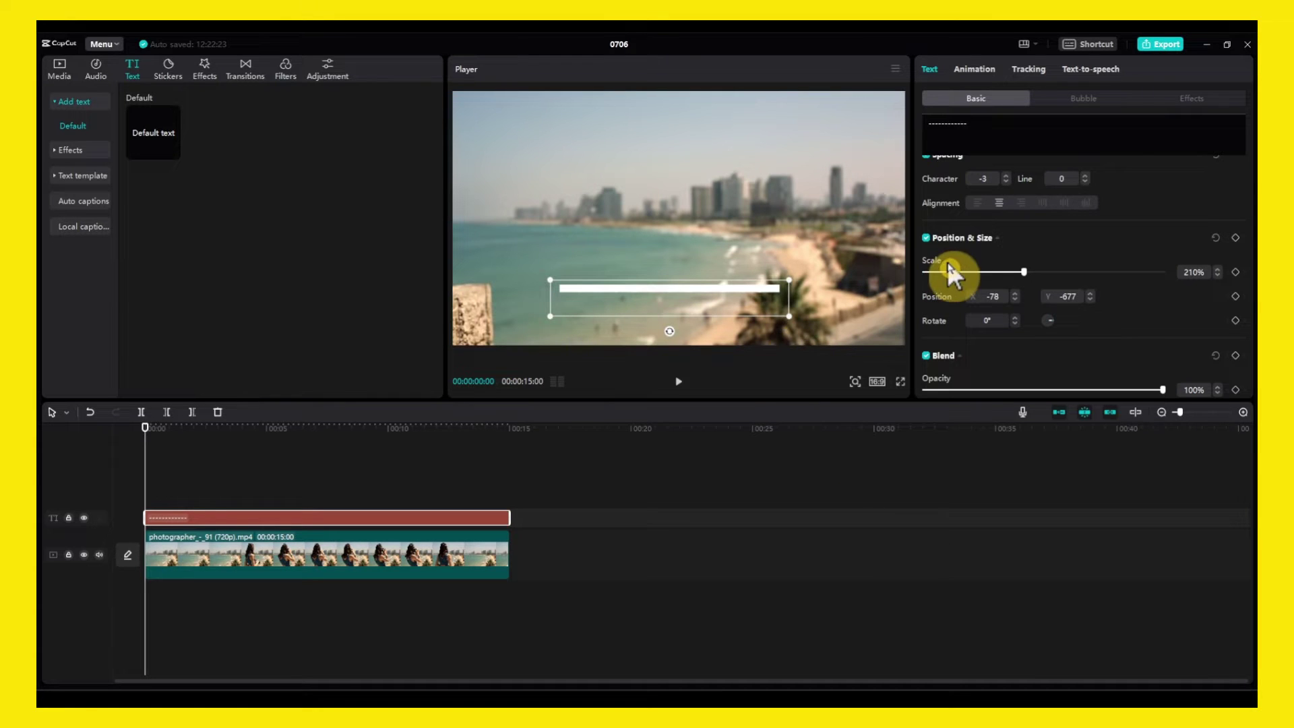
# Add more hyphens to lengthen the bar, then scale it to about 273% and place it along the frame's bottom at X 0, Y about -1053
pyautogui.scroll(3, 947, 261)
pyautogui.click(987, 137)
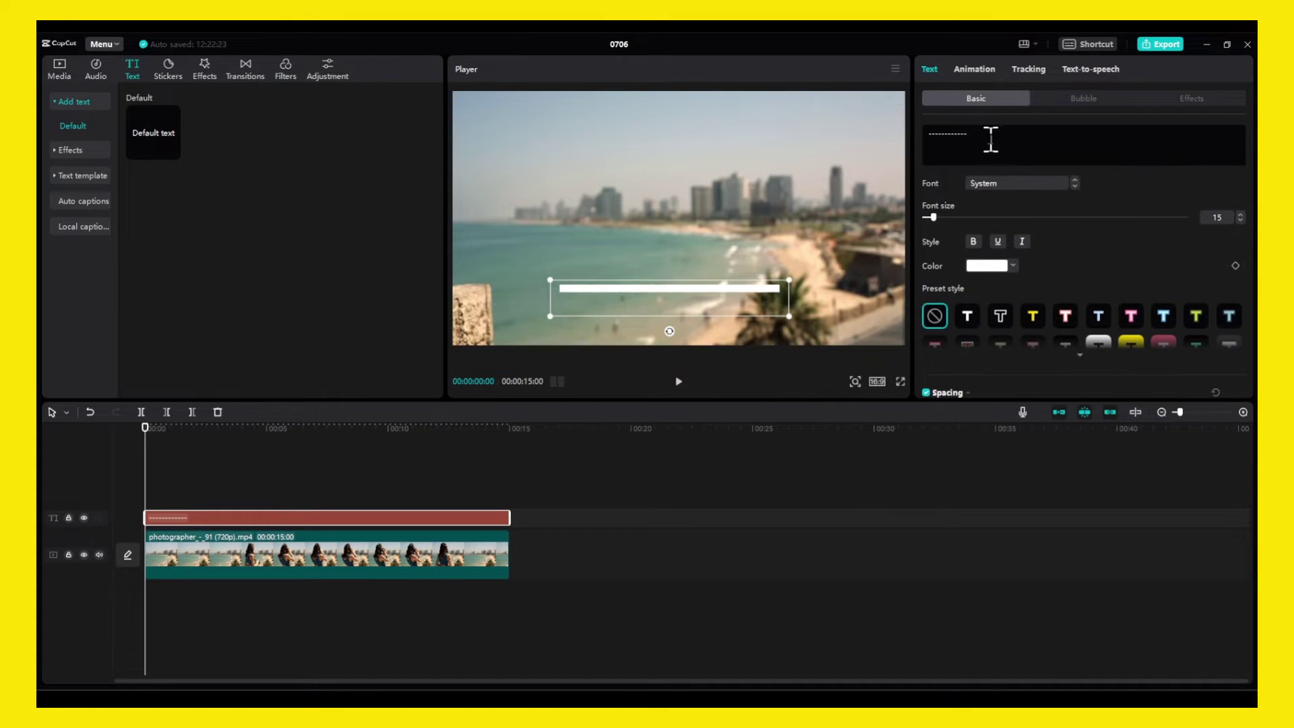
pyautogui.write('-------')
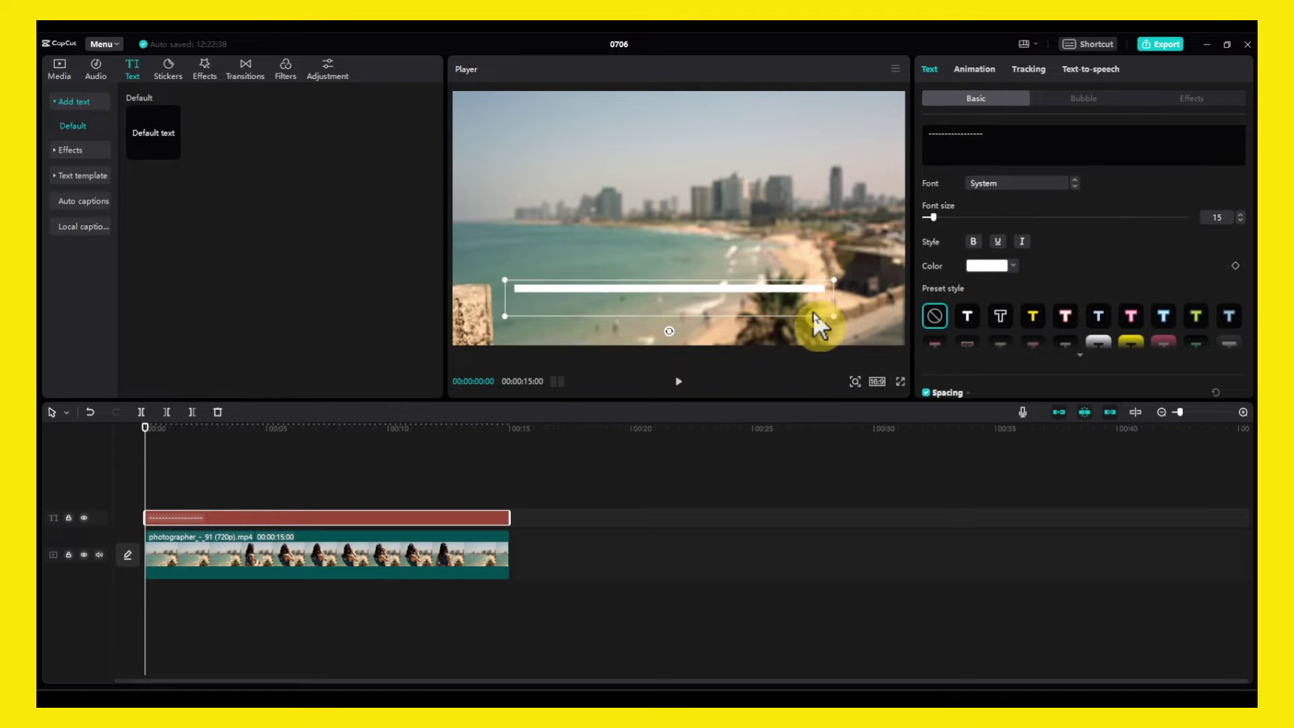
pyautogui.moveTo(817, 313); pyautogui.dragTo(849, 355)
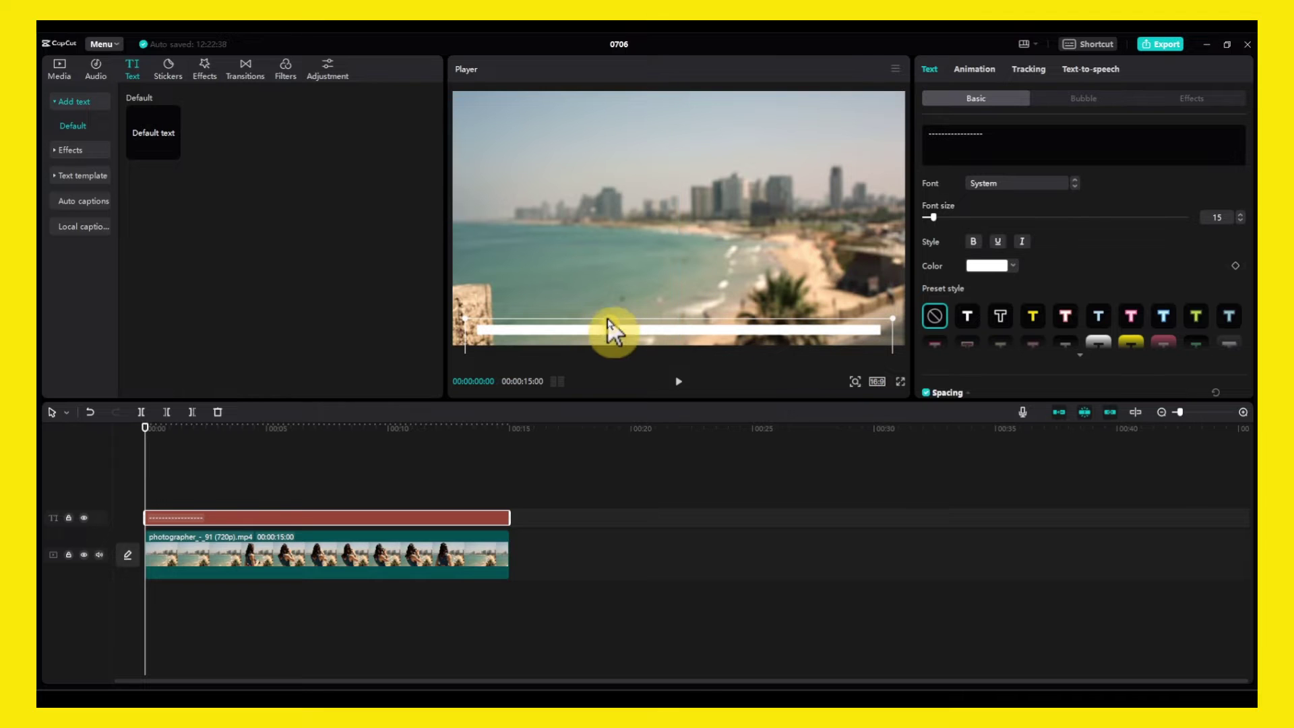
# Enable the glow effect on the white bar text, leaving its shadow off
pyautogui.scroll(-6, 975, 268)
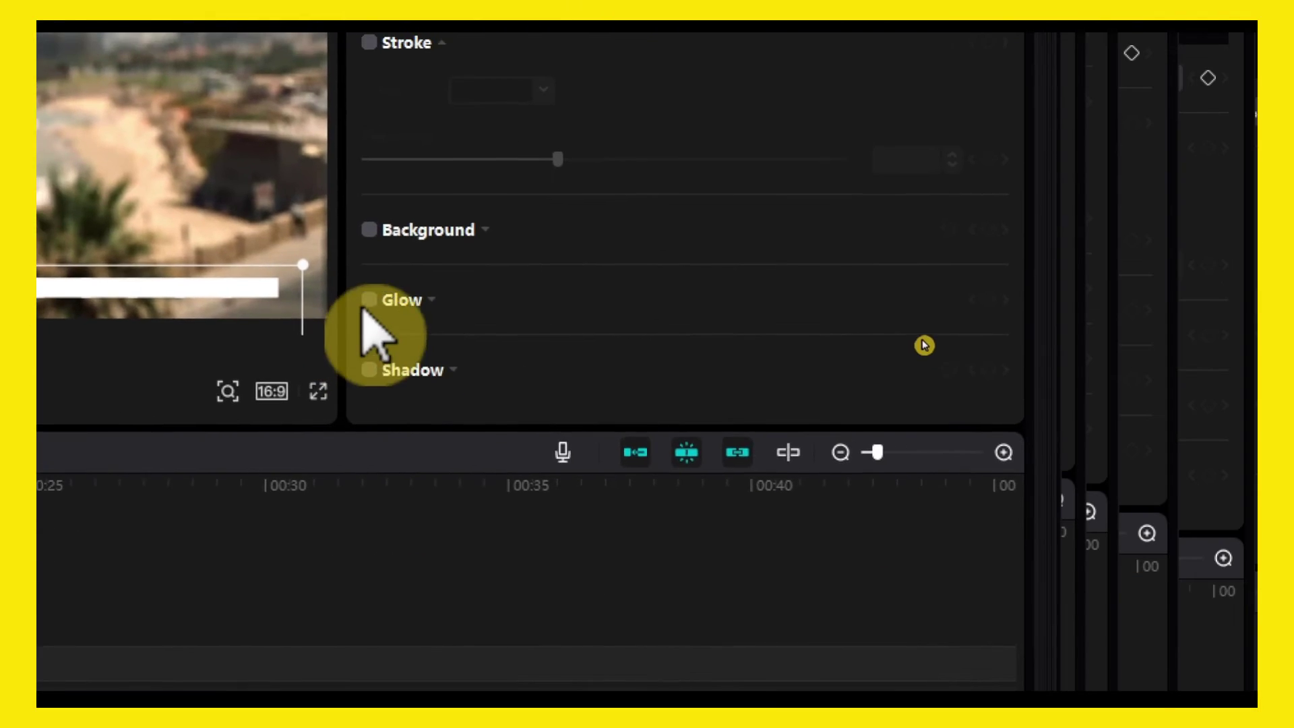
pyautogui.click(357, 304)
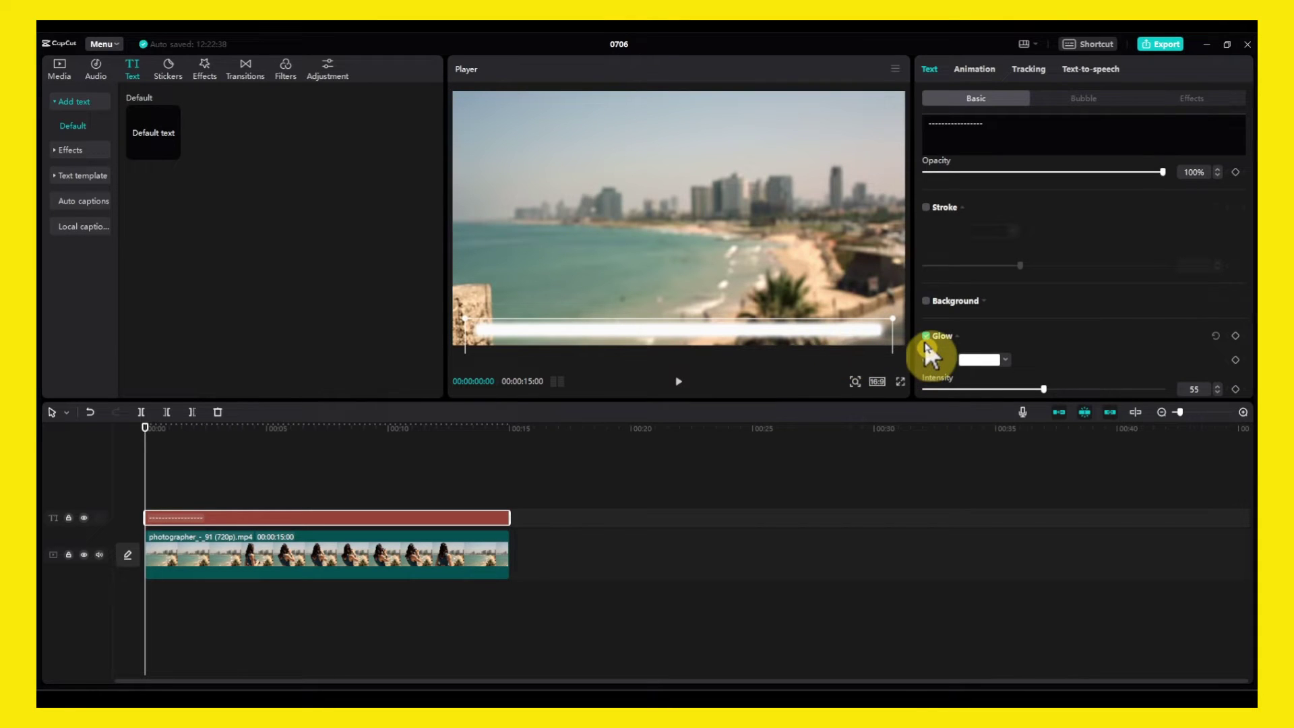
pyautogui.scroll(-2, 930, 347)
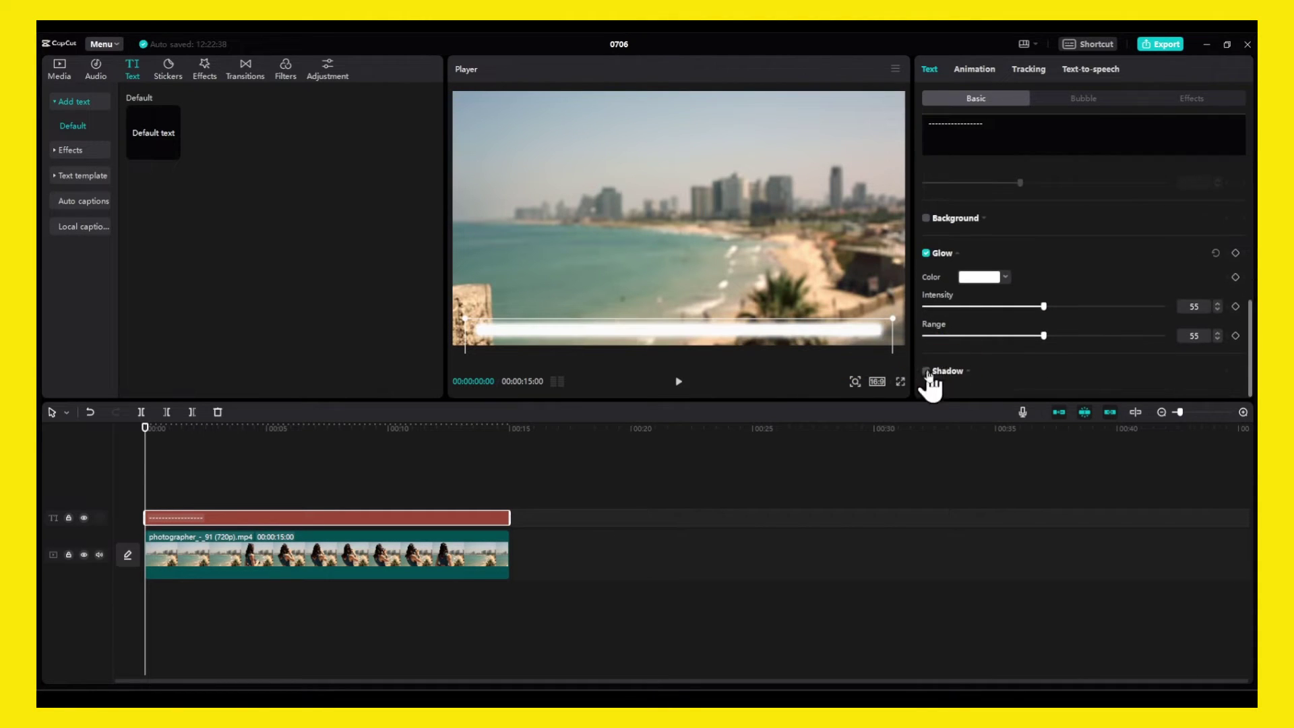
pyautogui.click(927, 371)
pyautogui.click(927, 372)
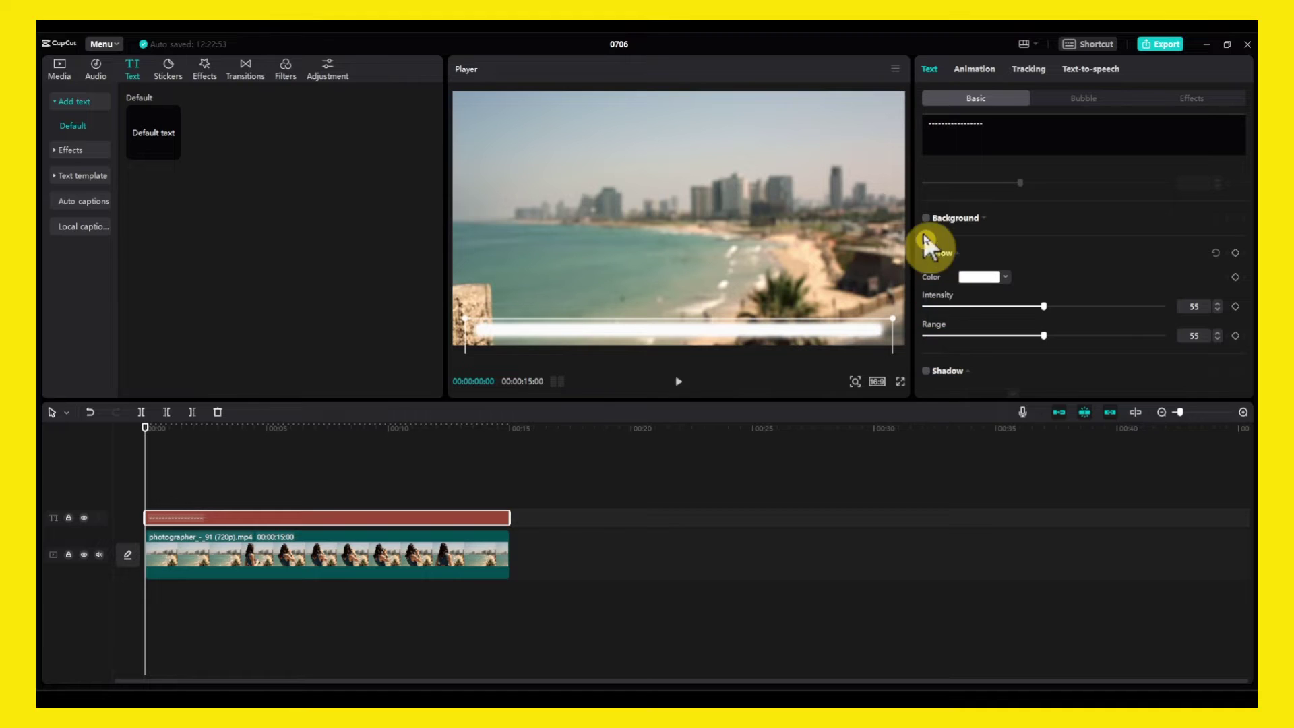
# Enable a black stroke around the bar text and set its thickness to 21
pyautogui.scroll(5, 923, 232)
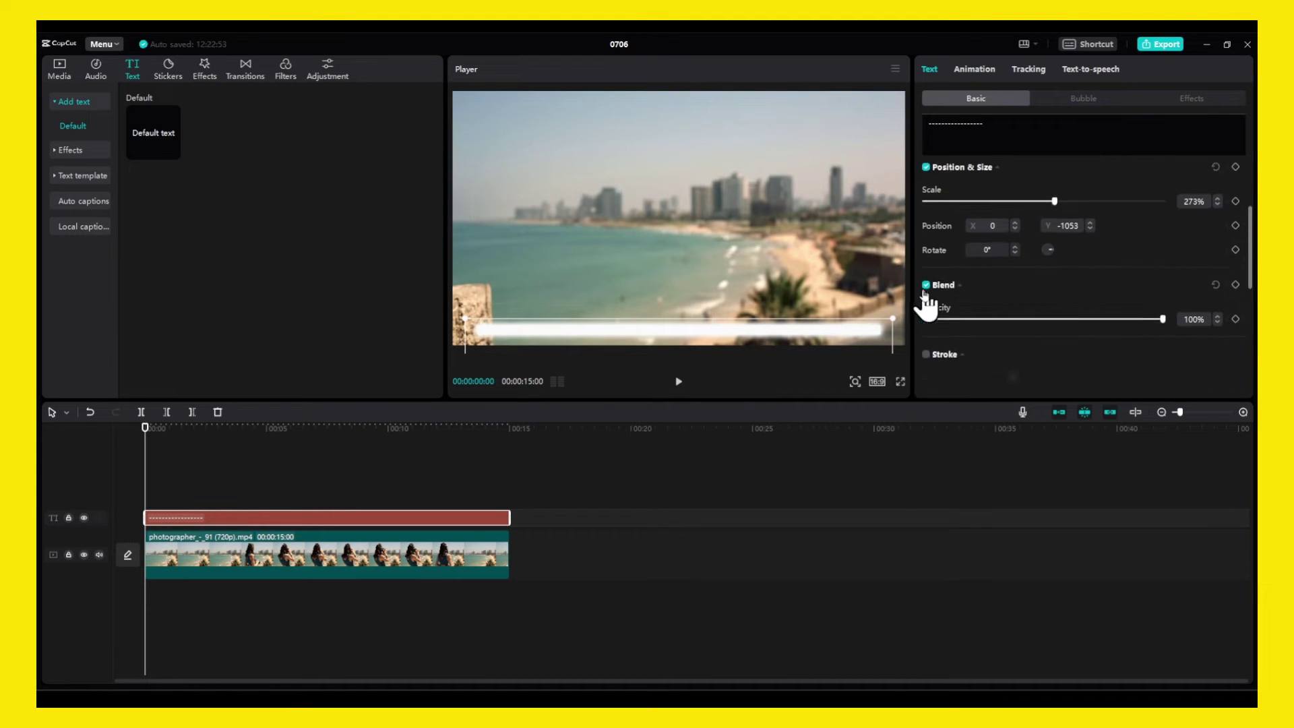
pyautogui.click(927, 354)
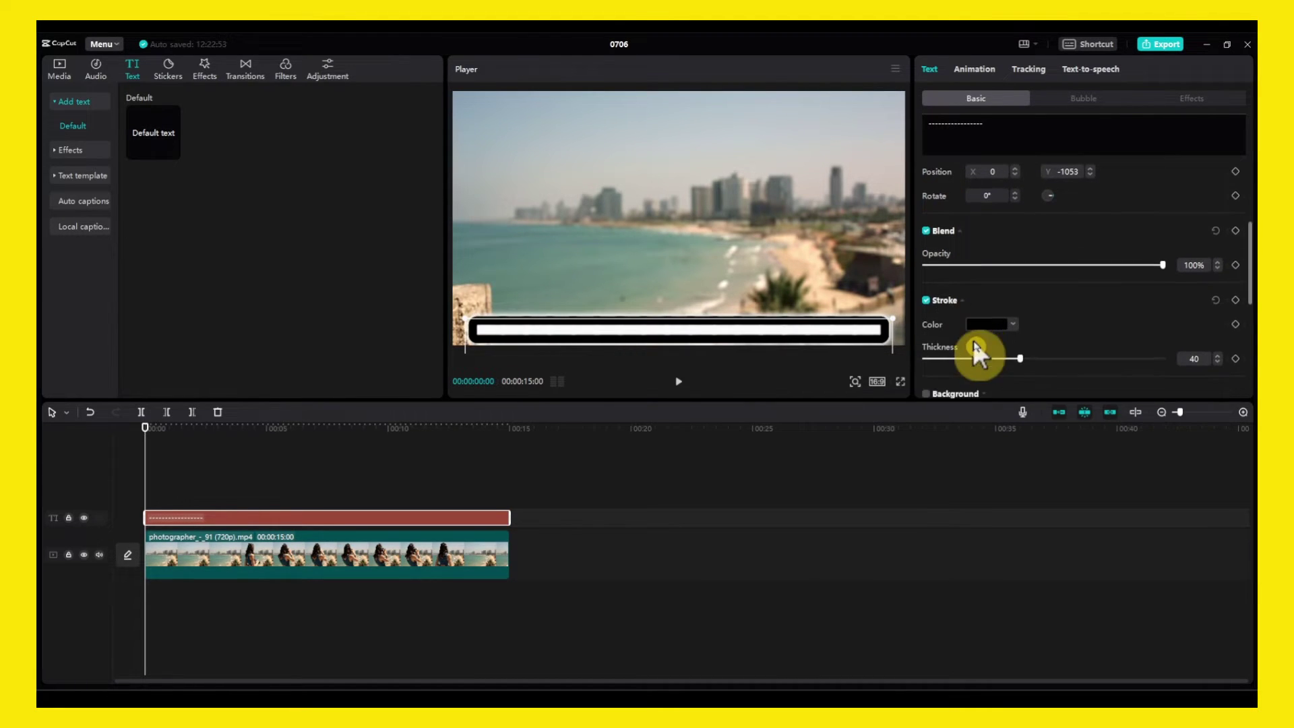
pyautogui.moveTo(1018, 357); pyautogui.dragTo(975, 357)
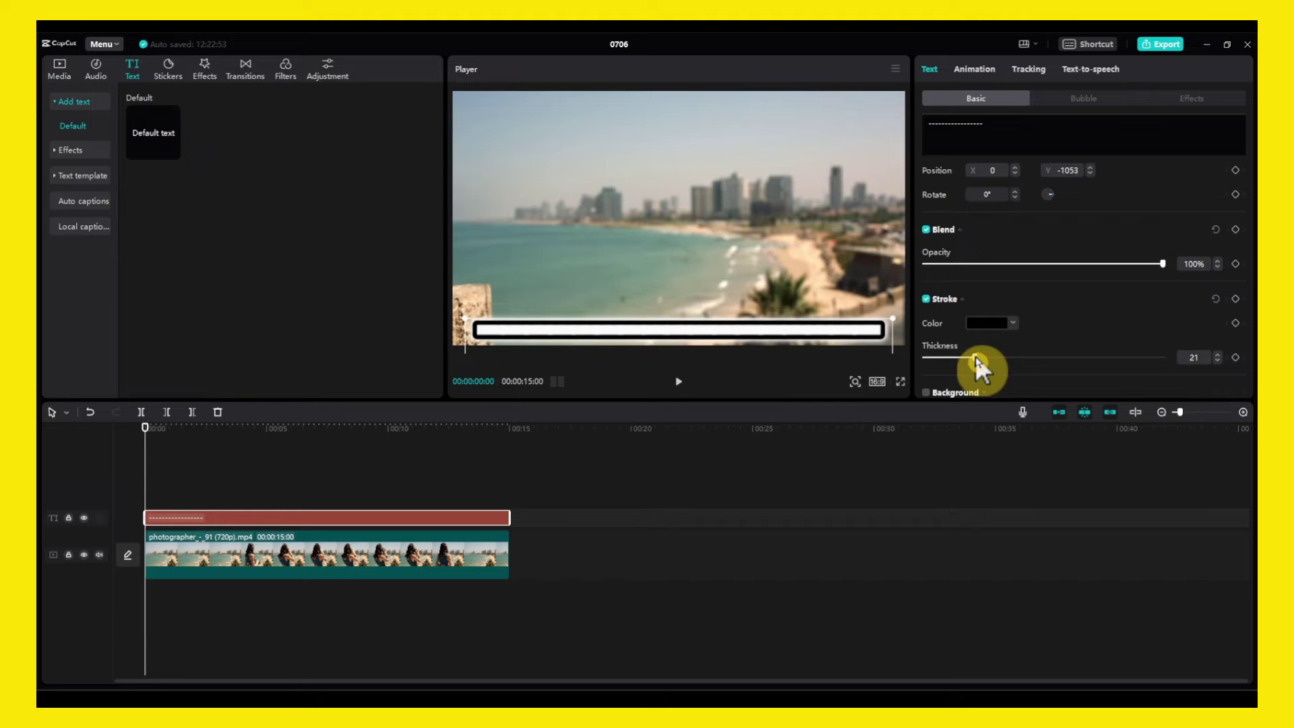
# Change the bar text's glow color from the palette to bright yellow
pyautogui.scroll(-5, 910, 346)
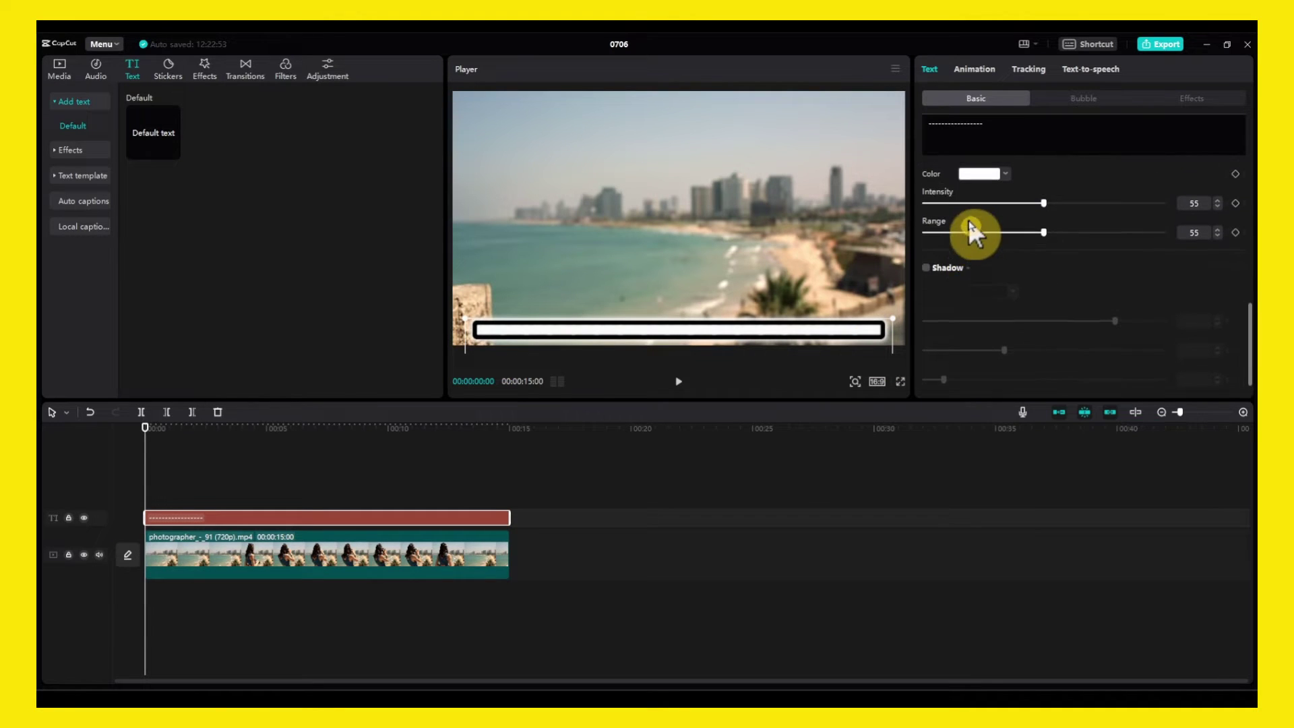
pyautogui.scroll(1, 971, 202)
pyautogui.click(979, 180)
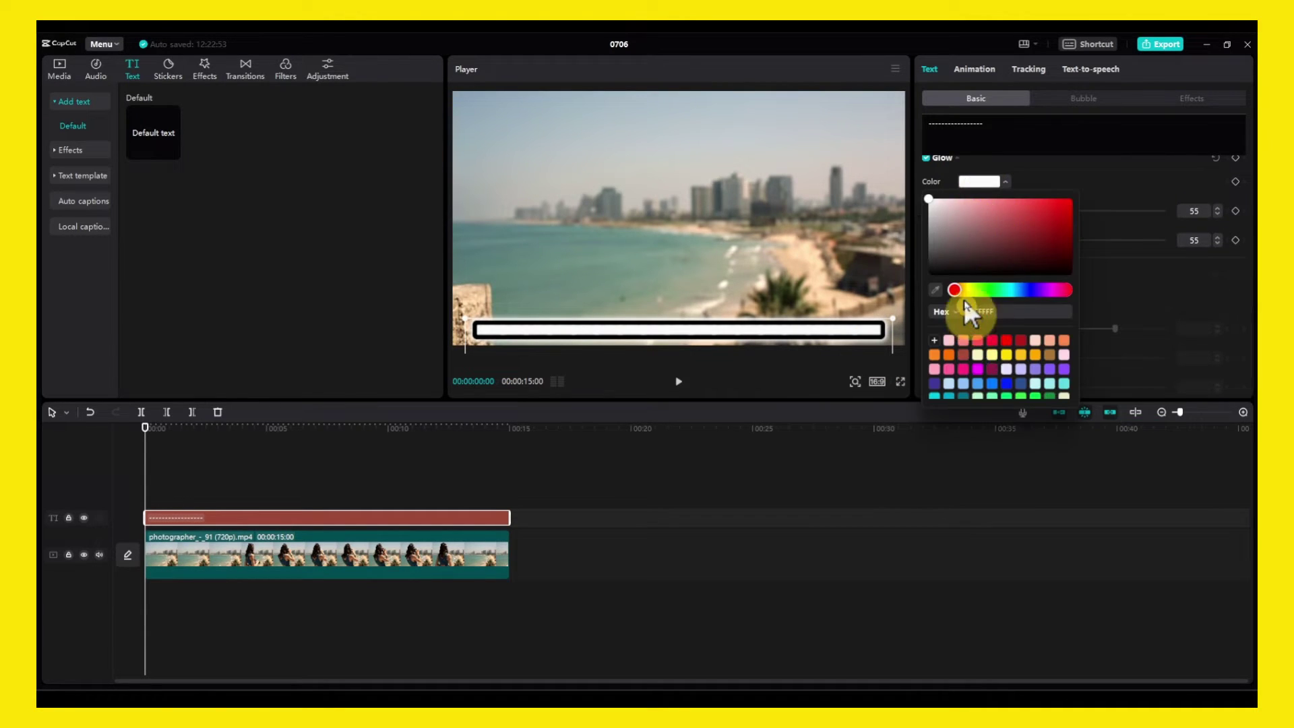
pyautogui.click(968, 291)
pyautogui.scroll(-2, 990, 369)
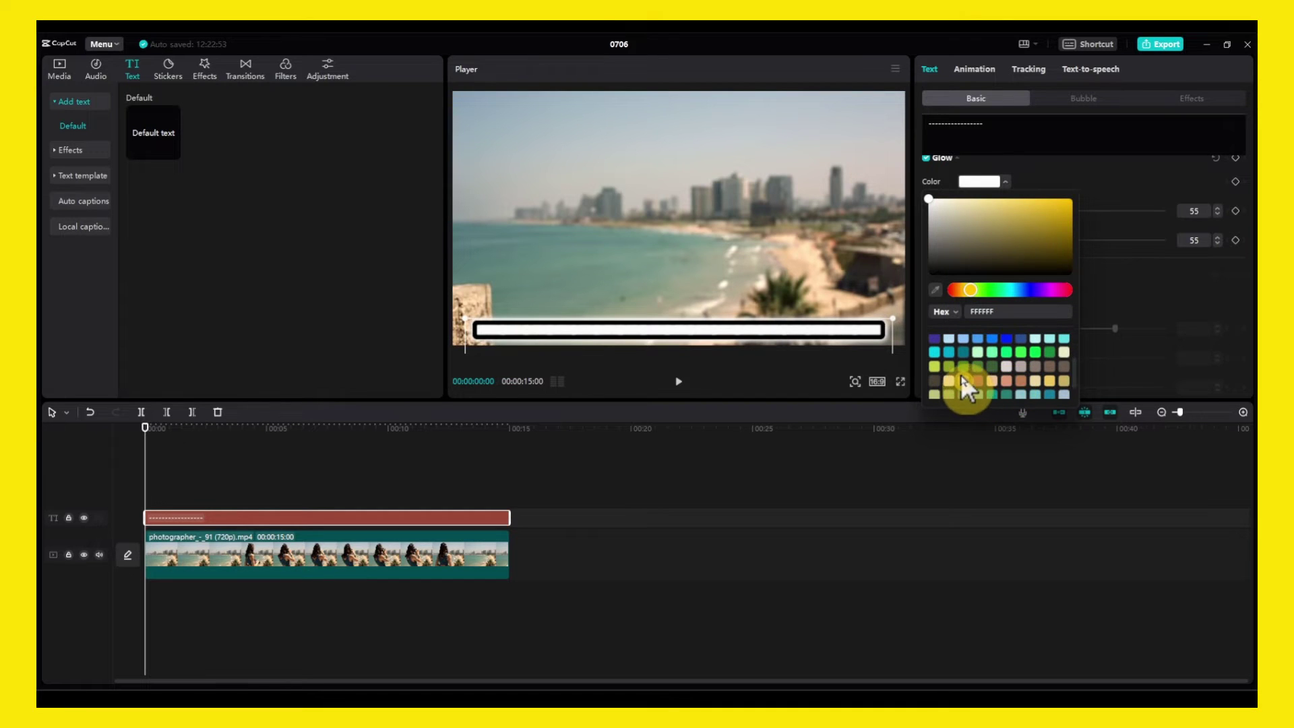
pyautogui.scroll(2, 974, 365)
pyautogui.click(1004, 353)
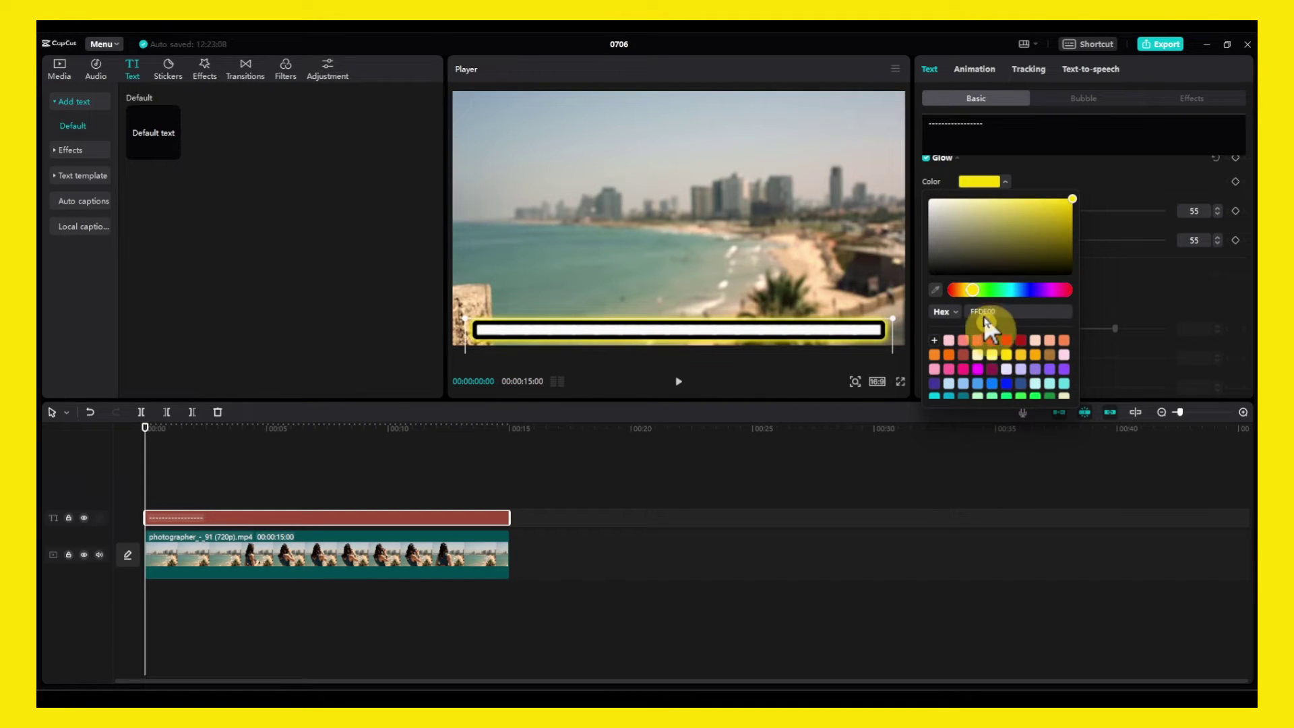
pyautogui.click(1146, 291)
pyautogui.scroll(-1, 960, 283)
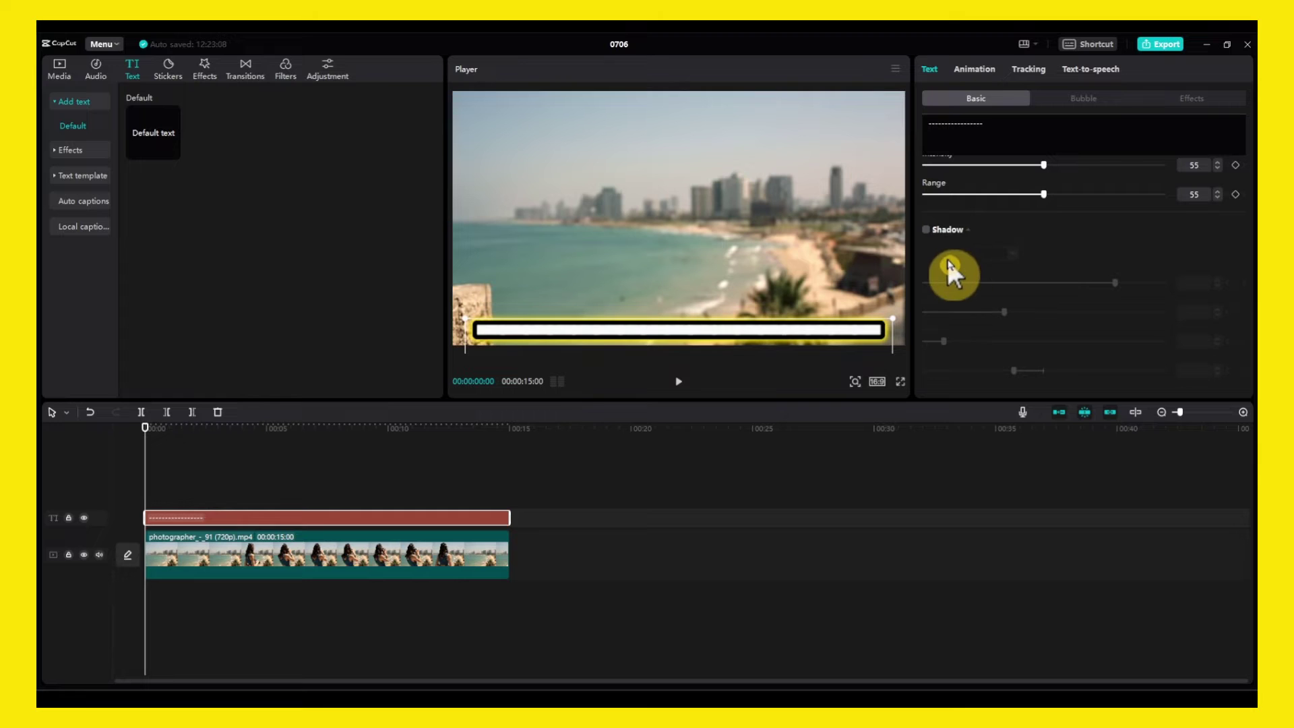
# Enable the shadow on the bar text and move the bar up slightly in the frame to Y -1015
pyautogui.click(926, 230)
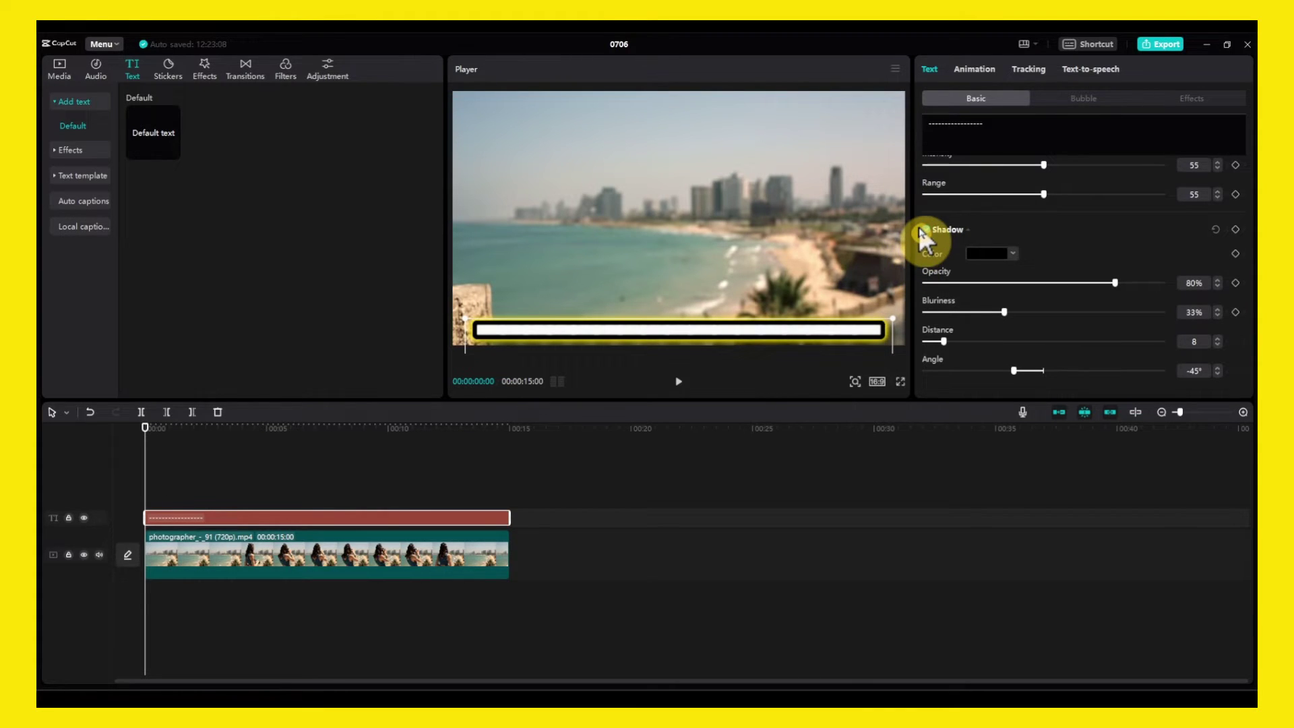
pyautogui.click(797, 233)
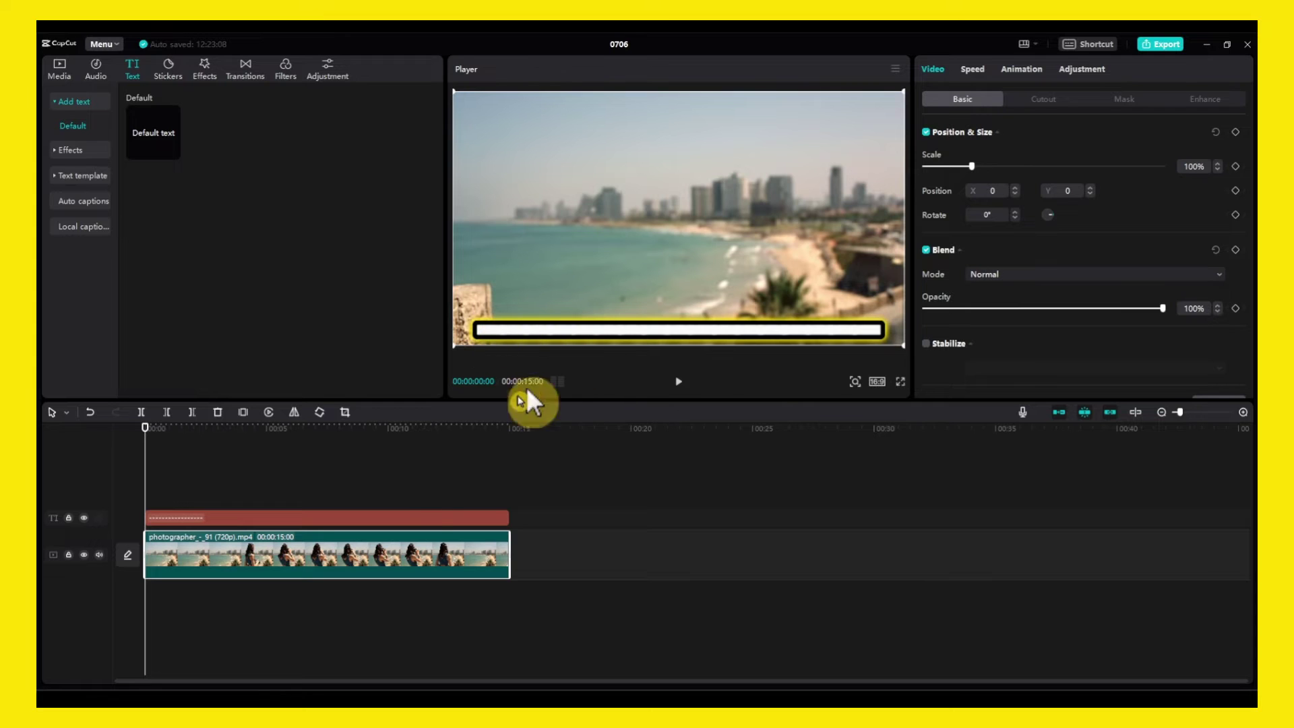
pyautogui.click(410, 517)
pyautogui.moveTo(584, 325); pyautogui.dragTo(584, 319)
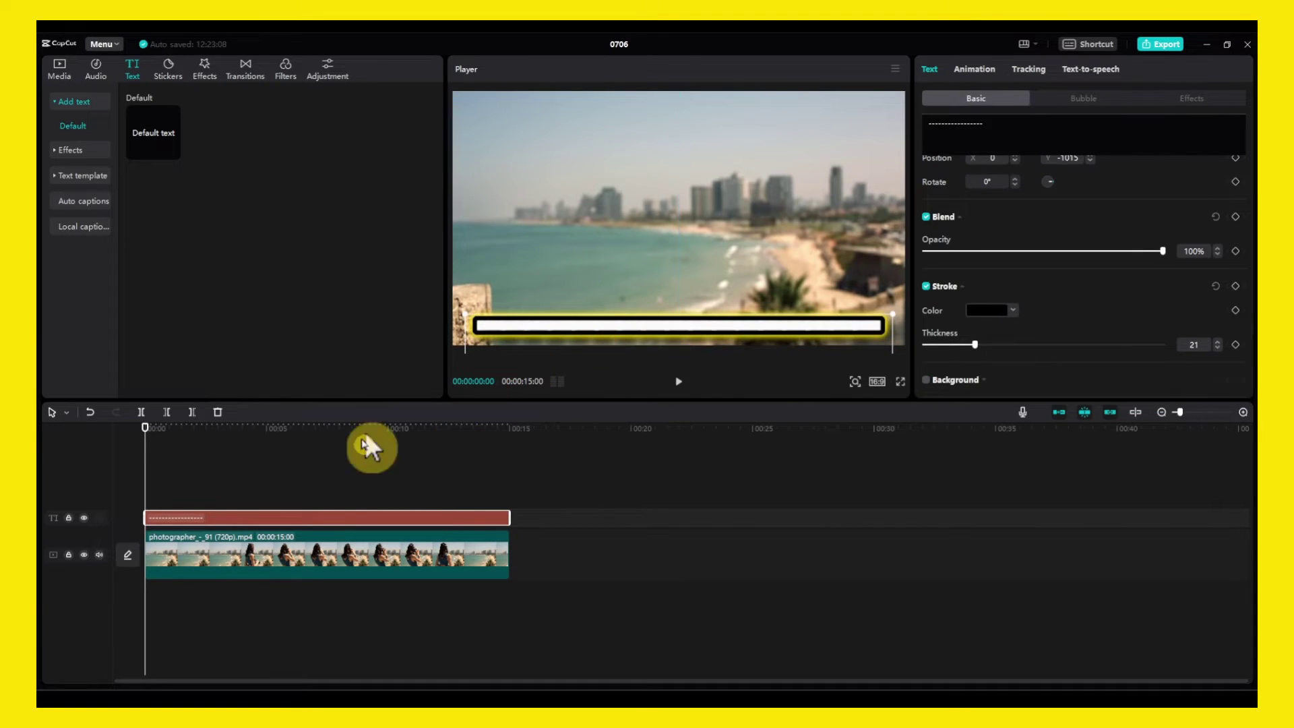
# Duplicate the bar text clip onto a track above the original, undoing any extra paste, and select the duplicate
pyautogui.hotkey('ctrl', 'v')
pyautogui.rightClick(315, 512)
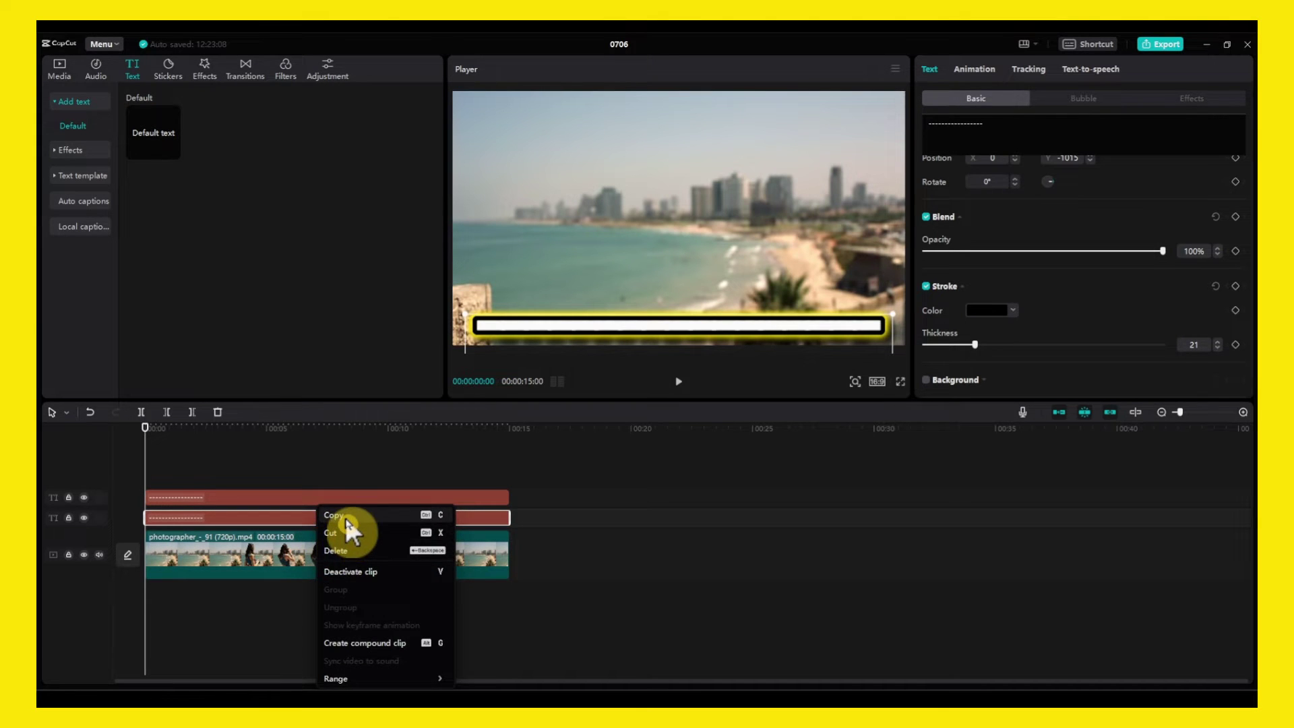
pyautogui.click(345, 512)
pyautogui.rightClick(340, 471)
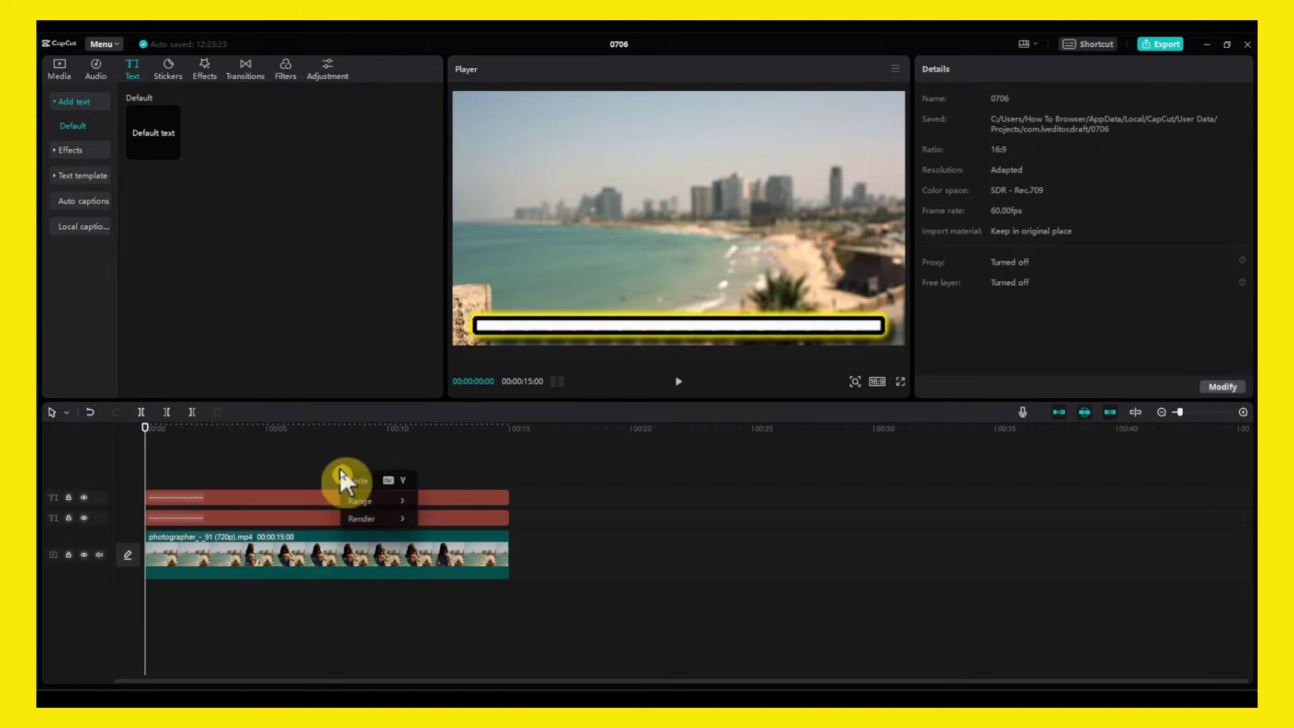
pyautogui.click(386, 482)
pyautogui.hotkey('ctrl', 'z')
pyautogui.click(371, 500)
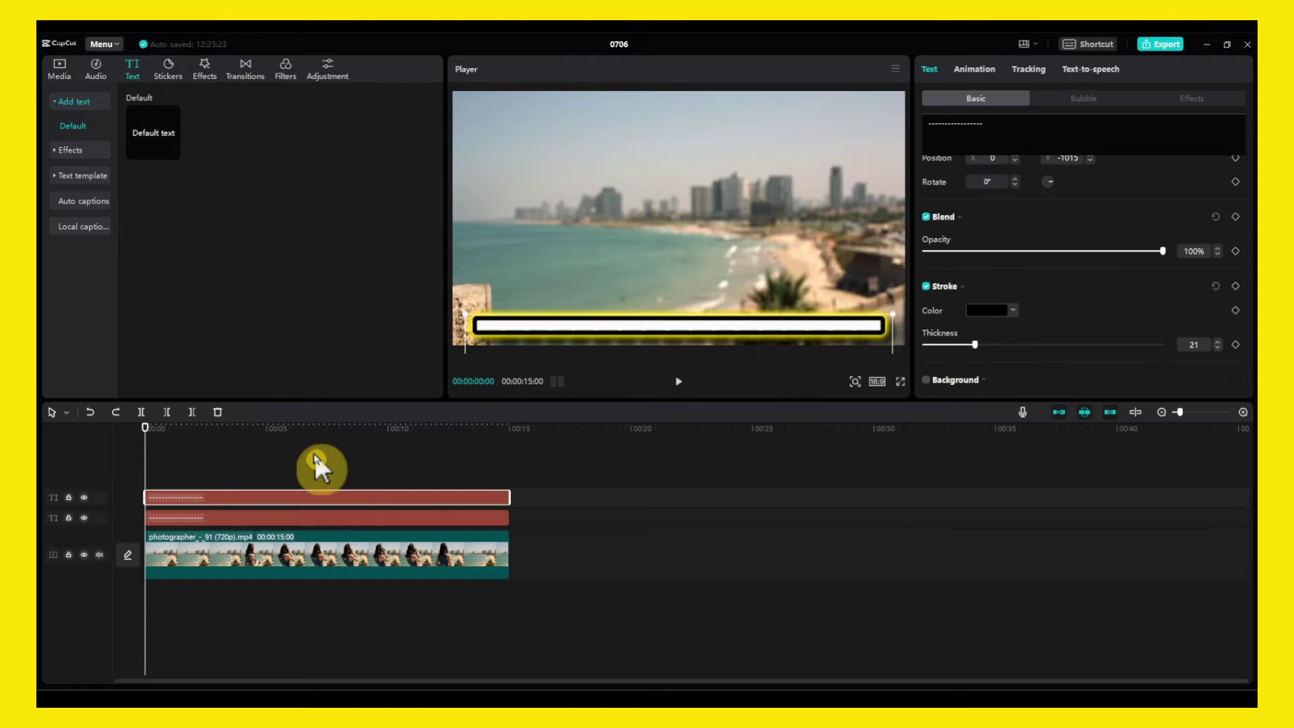
# Apply the Wipe Right entrance animation to the upper bar text with a duration of 15.0 s and preview it briefly
pyautogui.click(268, 432)
pyautogui.click(215, 428)
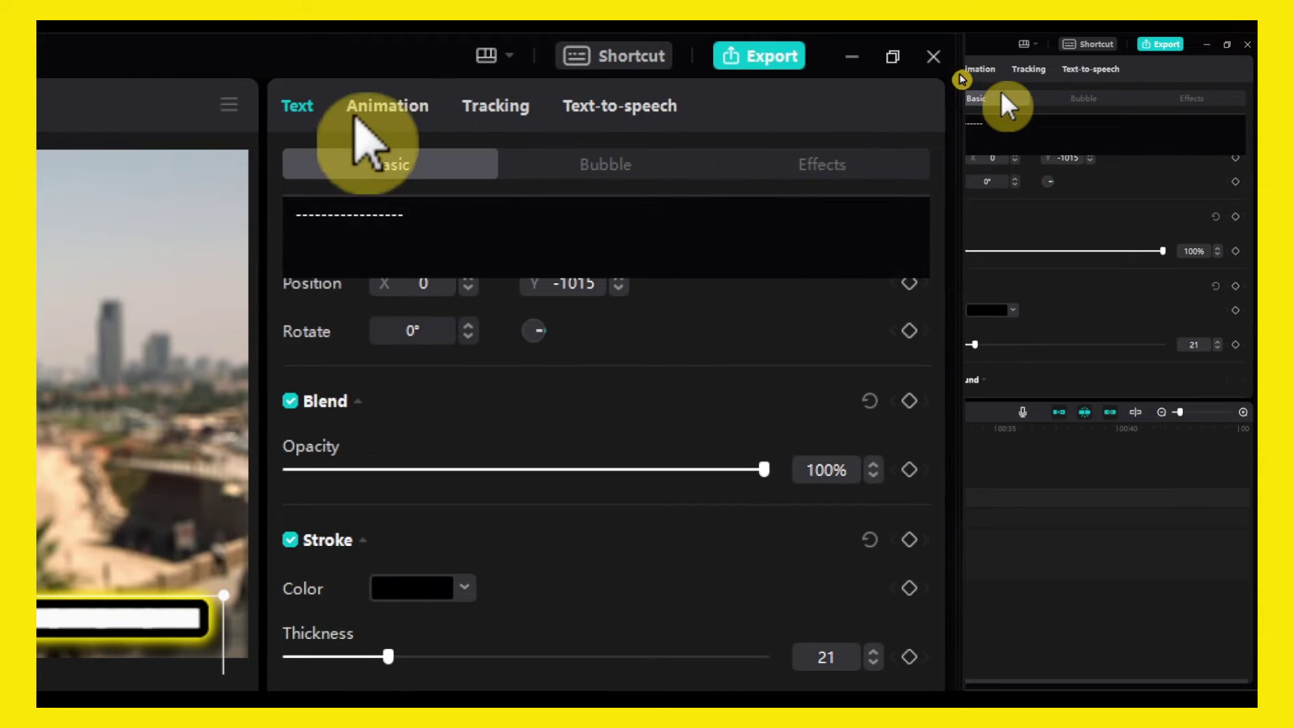
pyautogui.click(970, 70)
pyautogui.scroll(-3, 377, 364)
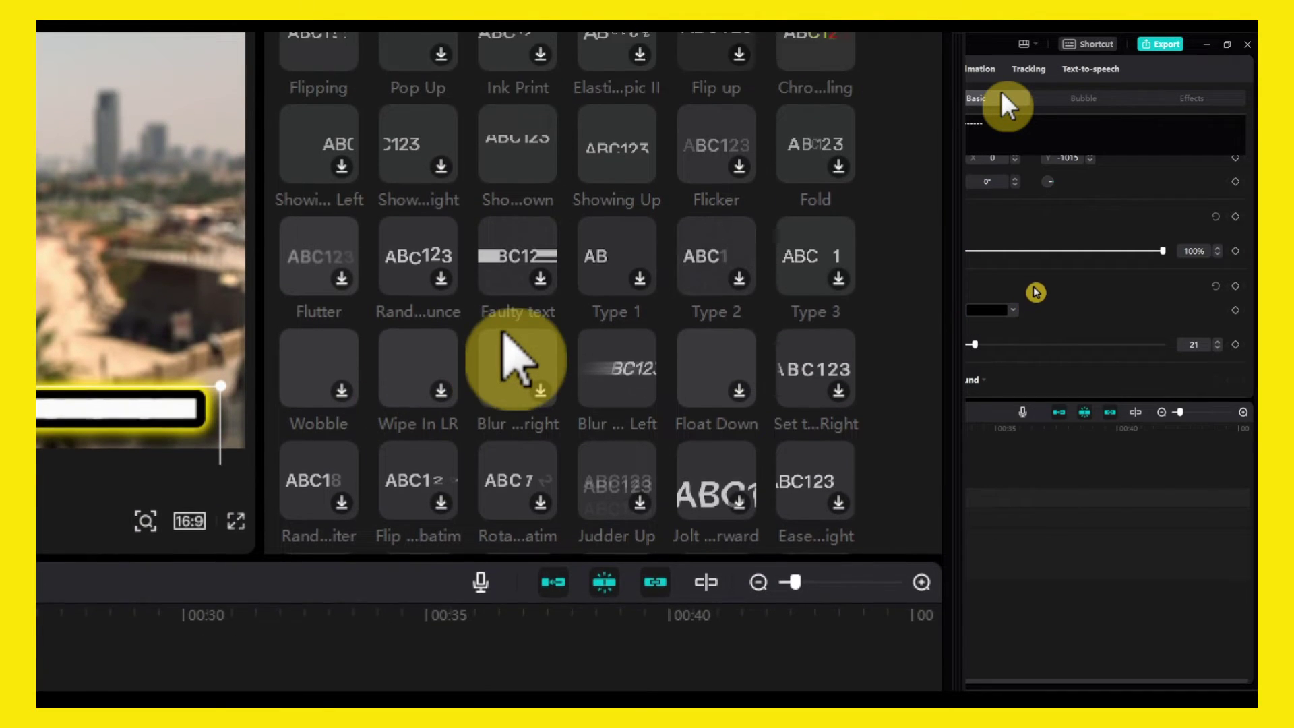
pyautogui.scroll(-1, 552, 227)
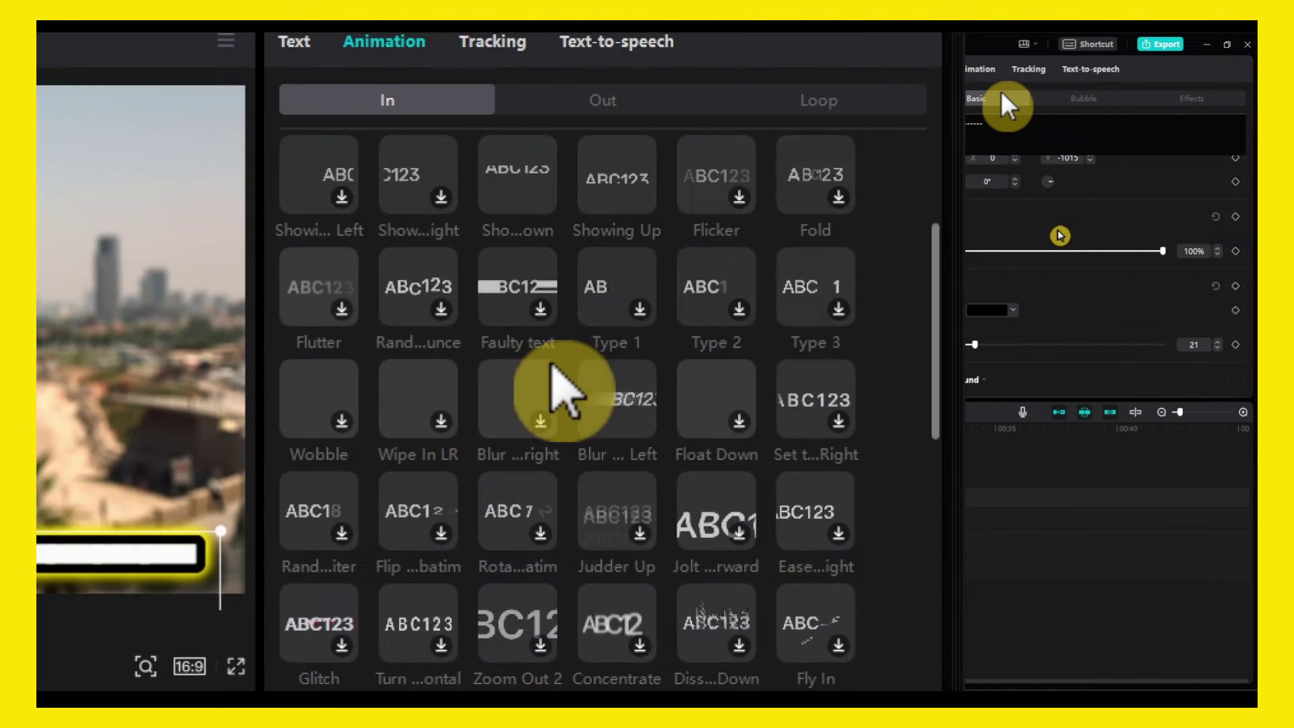
pyautogui.scroll(2, 552, 226)
pyautogui.scroll(-2, 552, 227)
pyautogui.scroll(-4, 564, 389)
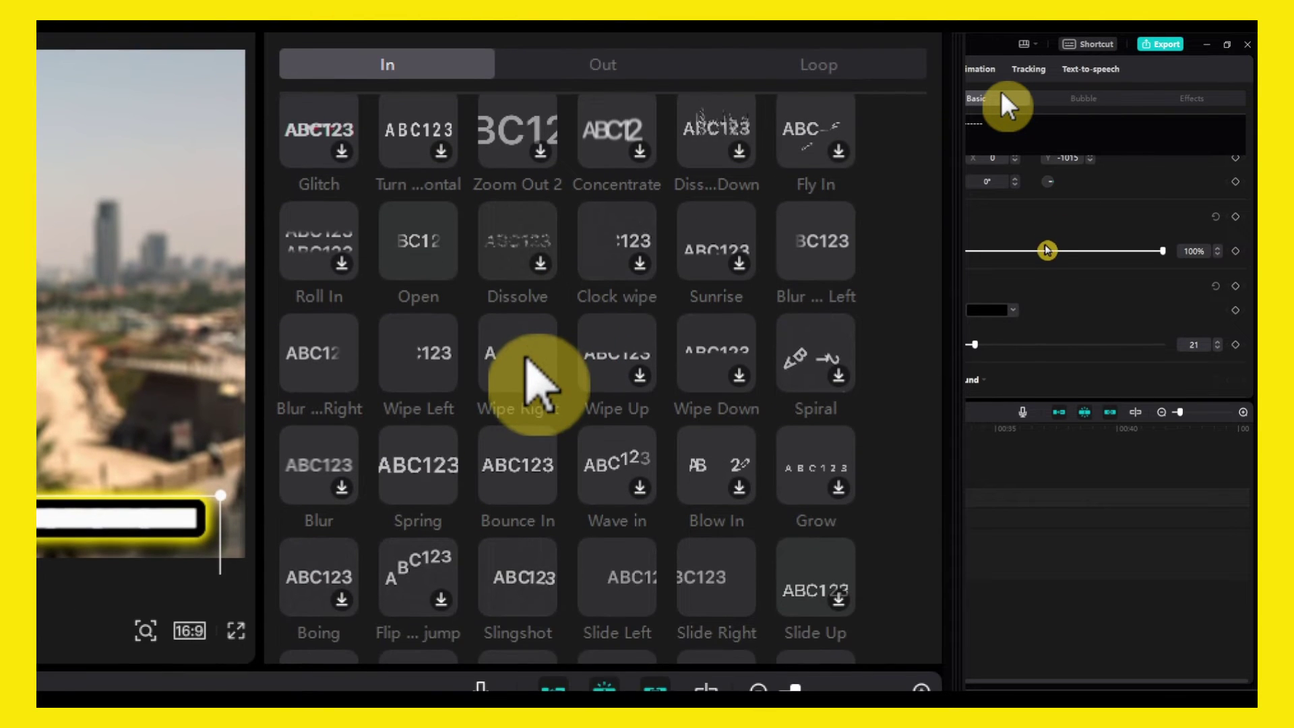
pyautogui.click(522, 428)
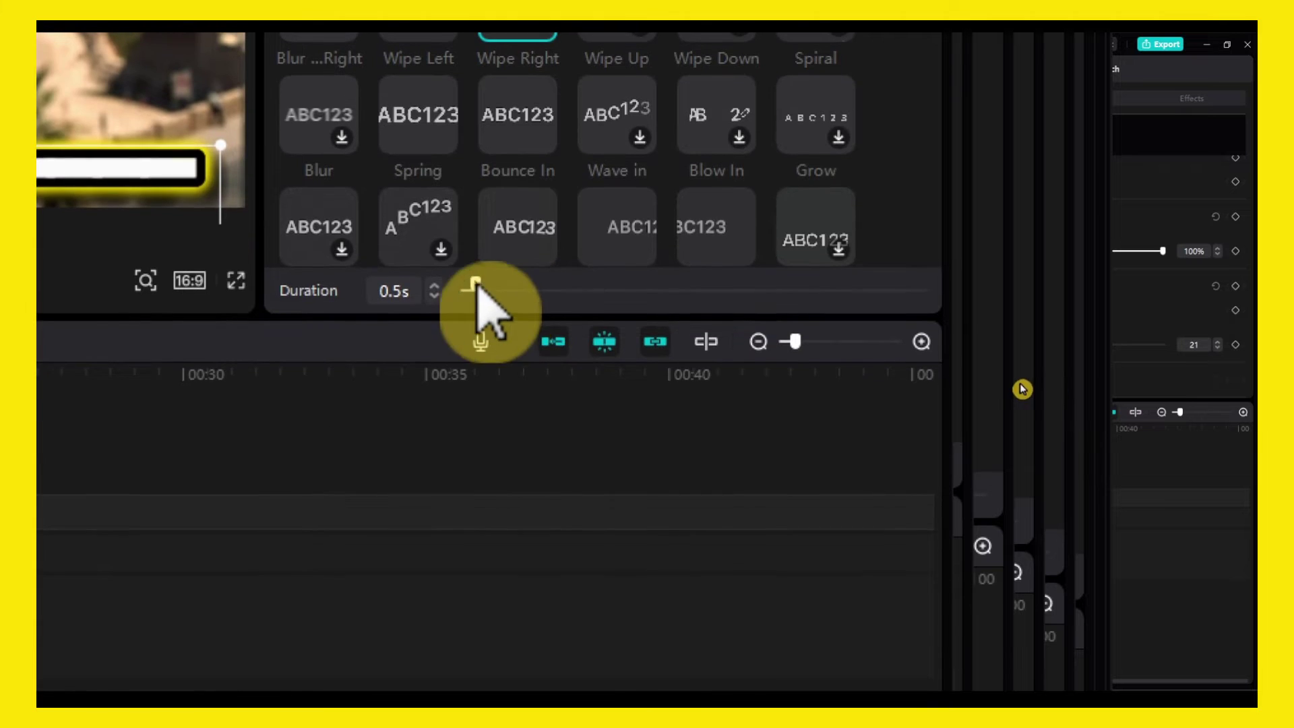
pyautogui.moveTo(517, 626); pyautogui.dragTo(968, 630)
pyautogui.press('space')
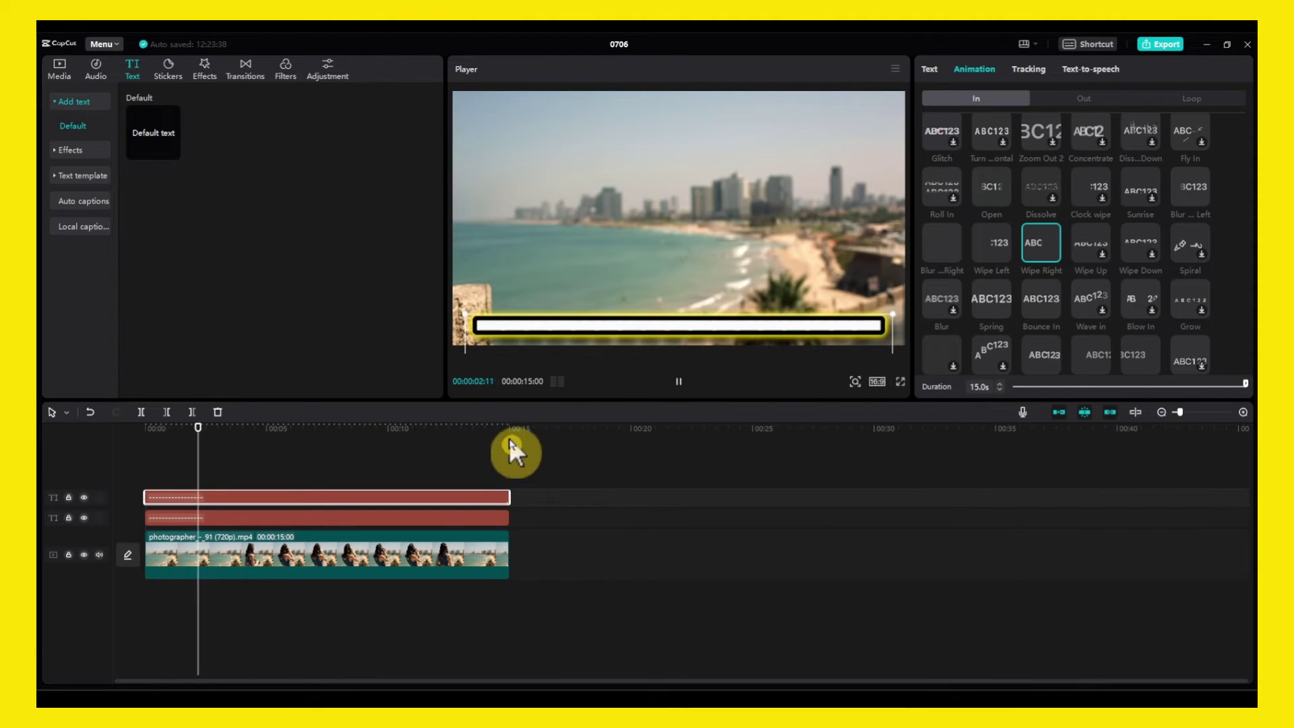
pyautogui.press('space')
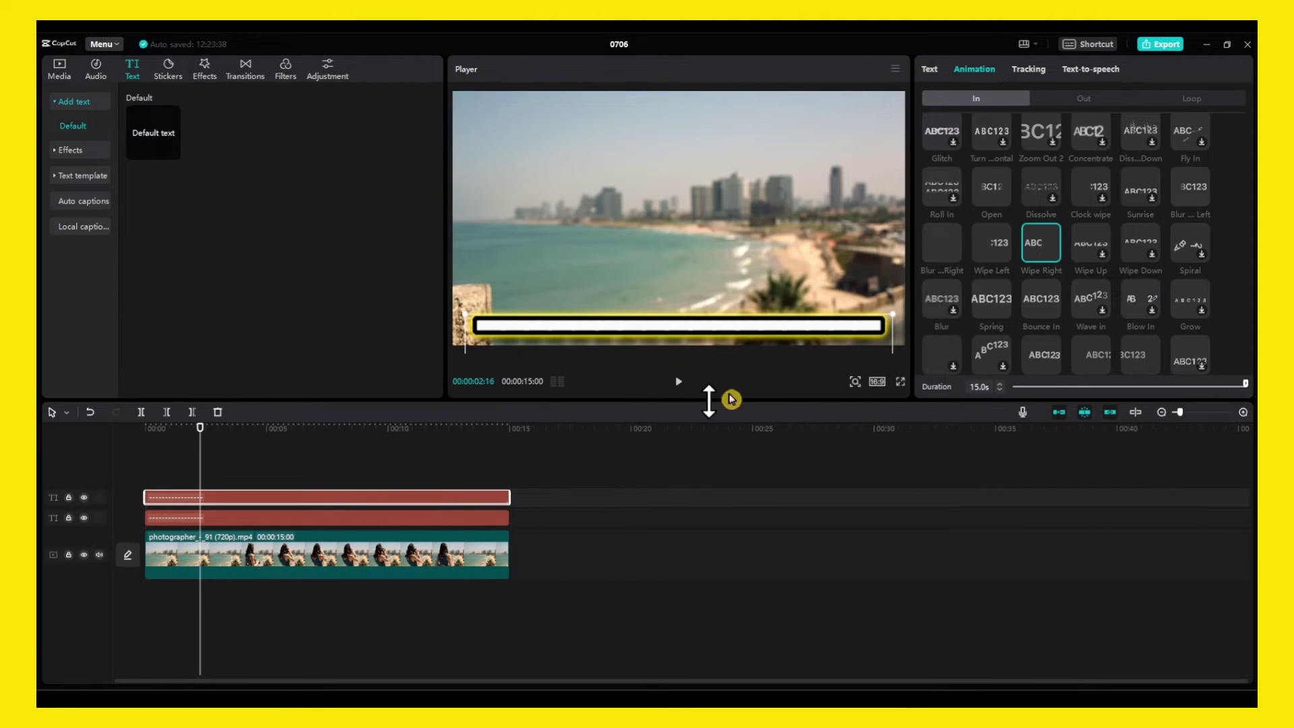
# Change the upper bar text's fill color from the palette to bright green
pyautogui.click(929, 69)
pyautogui.scroll(6, 981, 291)
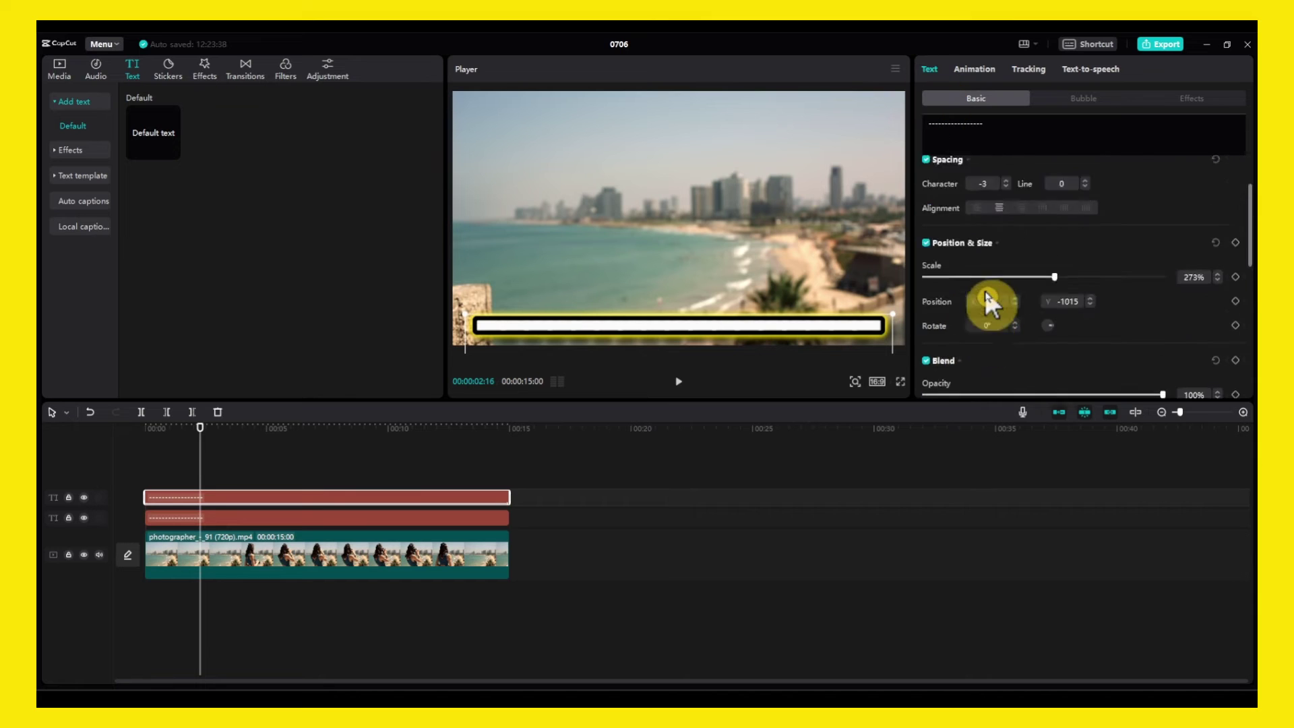
pyautogui.click(983, 265)
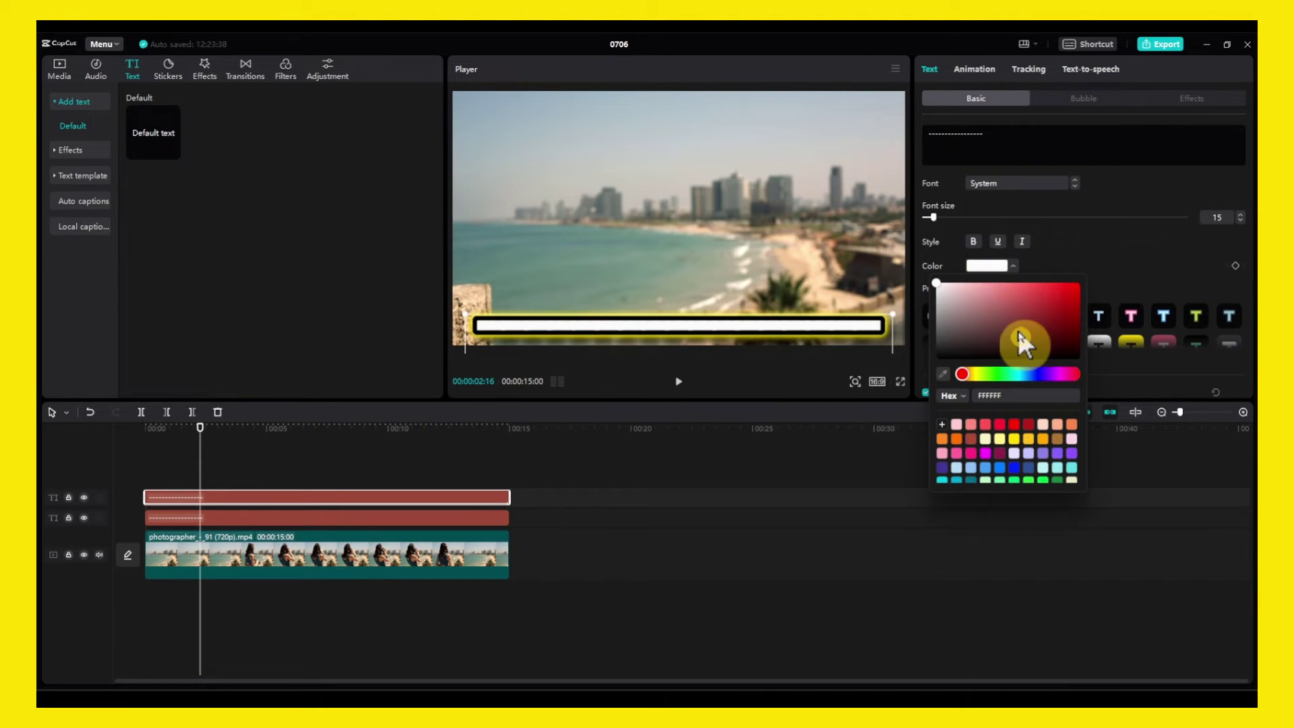
pyautogui.click(1043, 479)
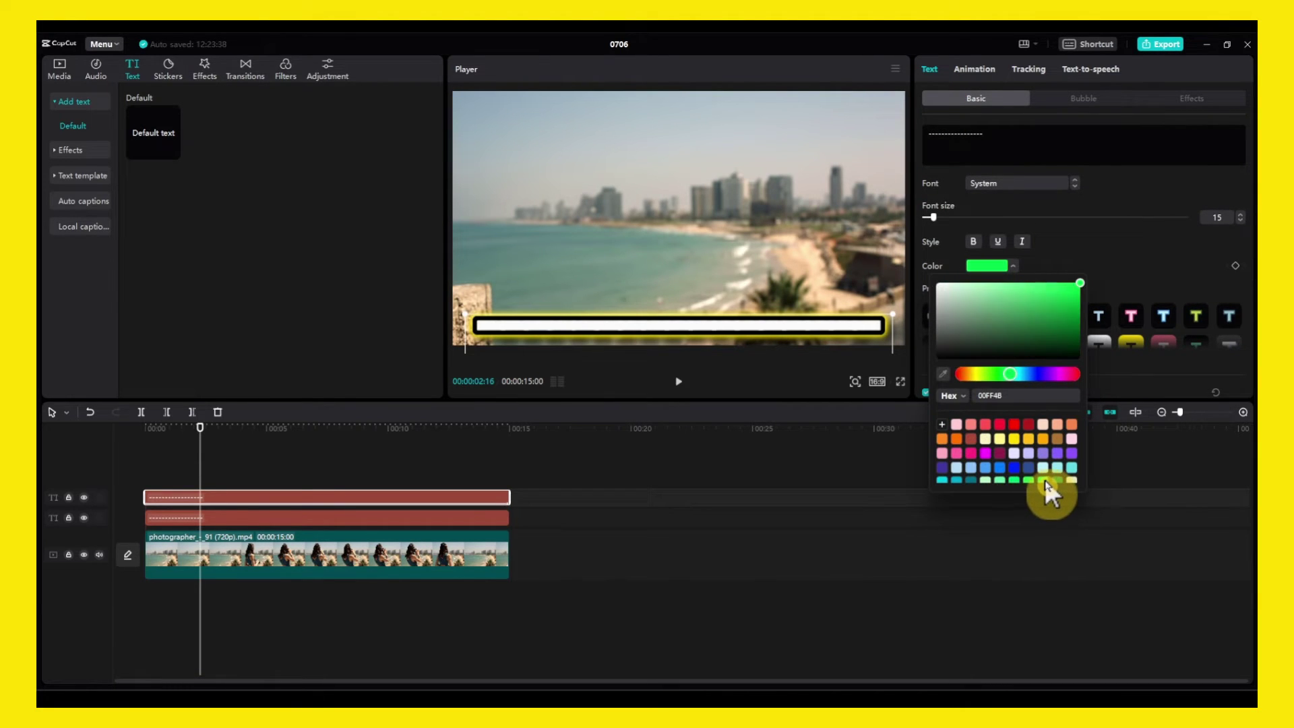
pyautogui.click(418, 496)
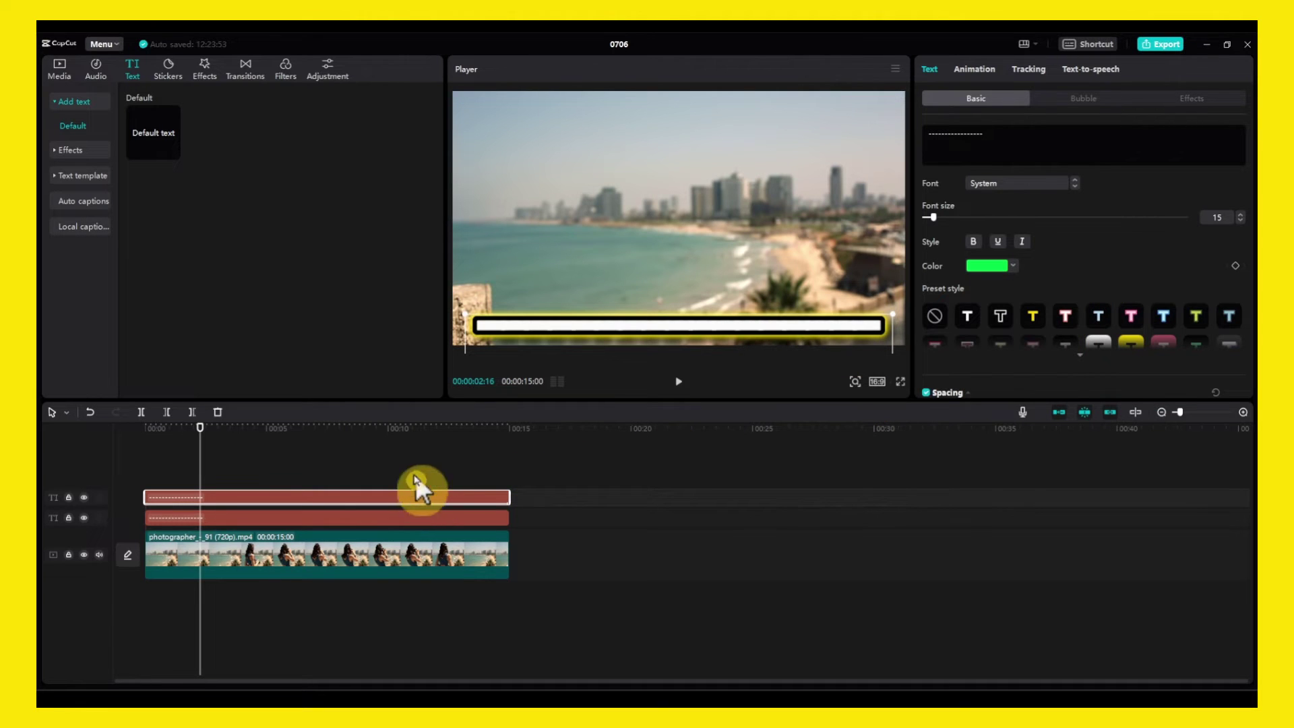
# Play the video from the beginning to check the green bar's animation, and return the playhead to the start
pyautogui.moveTo(269, 431); pyautogui.dragTo(147, 429)
pyautogui.press('space')
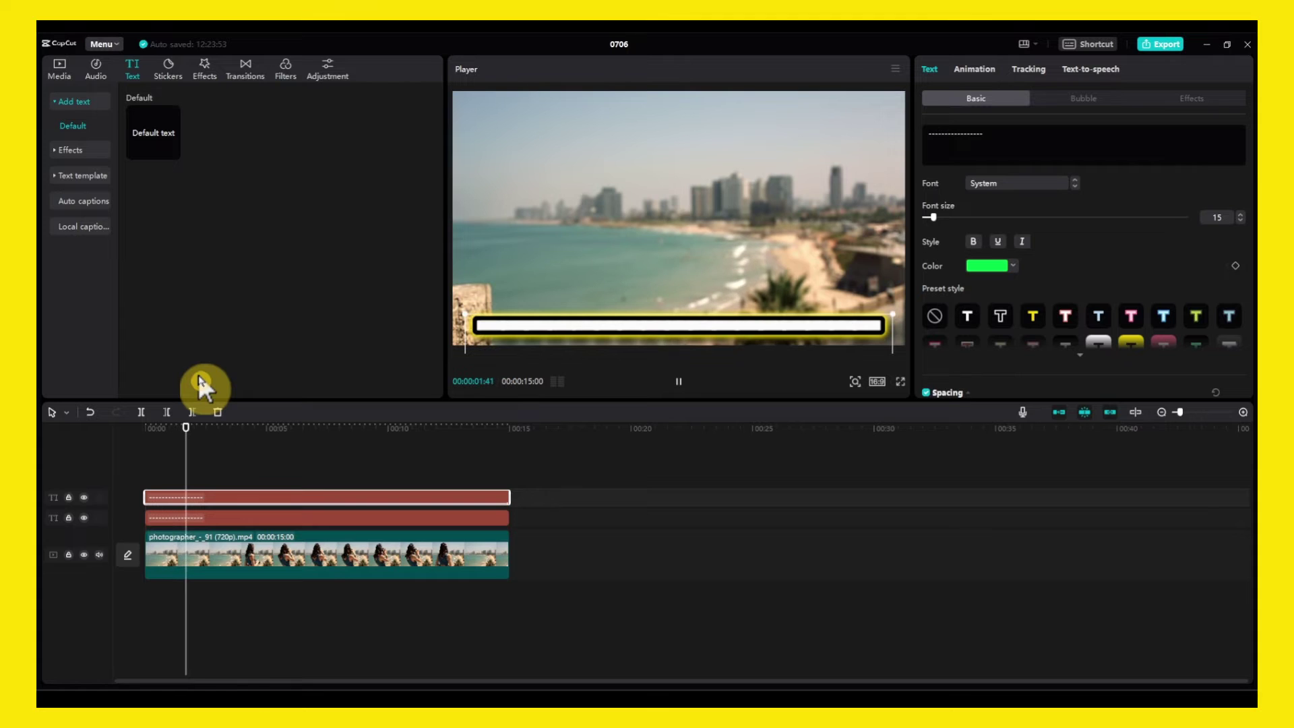
pyautogui.moveTo(224, 440); pyautogui.dragTo(144, 438)
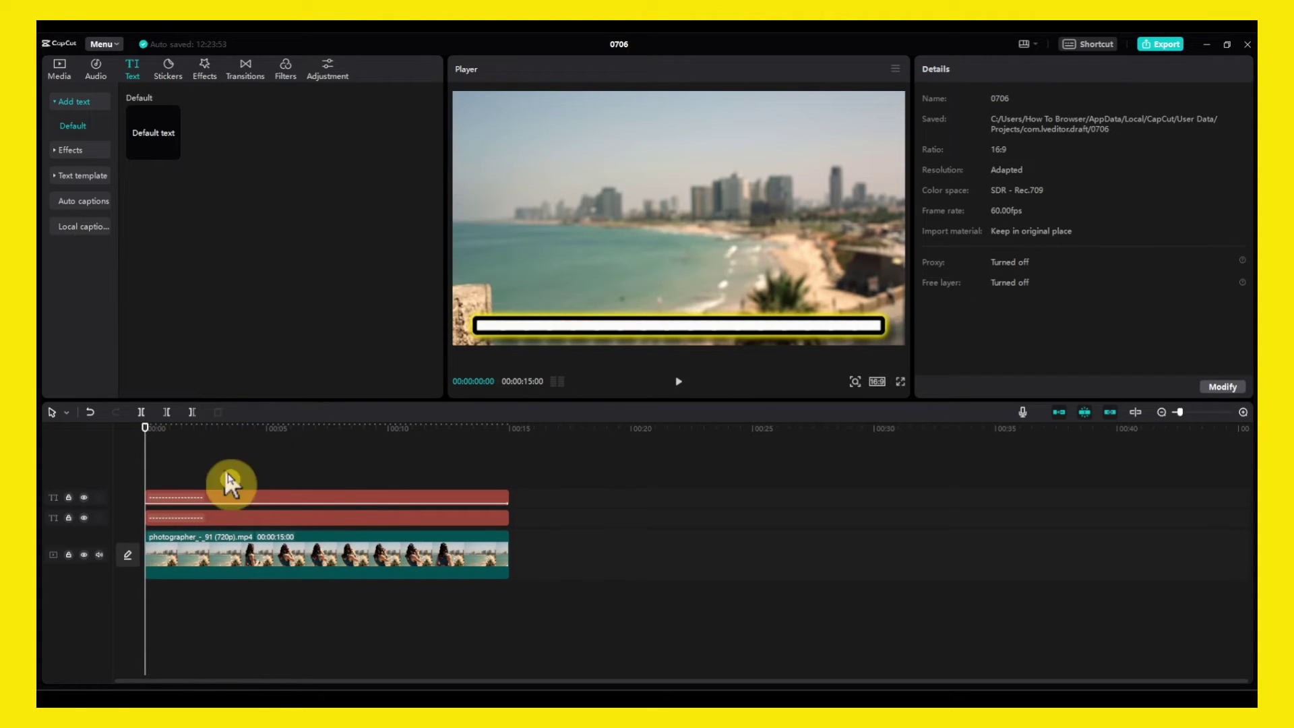
# Try the Wipe Left entrance animation on the upper bar text and preview it in the timeline
pyautogui.click(229, 497)
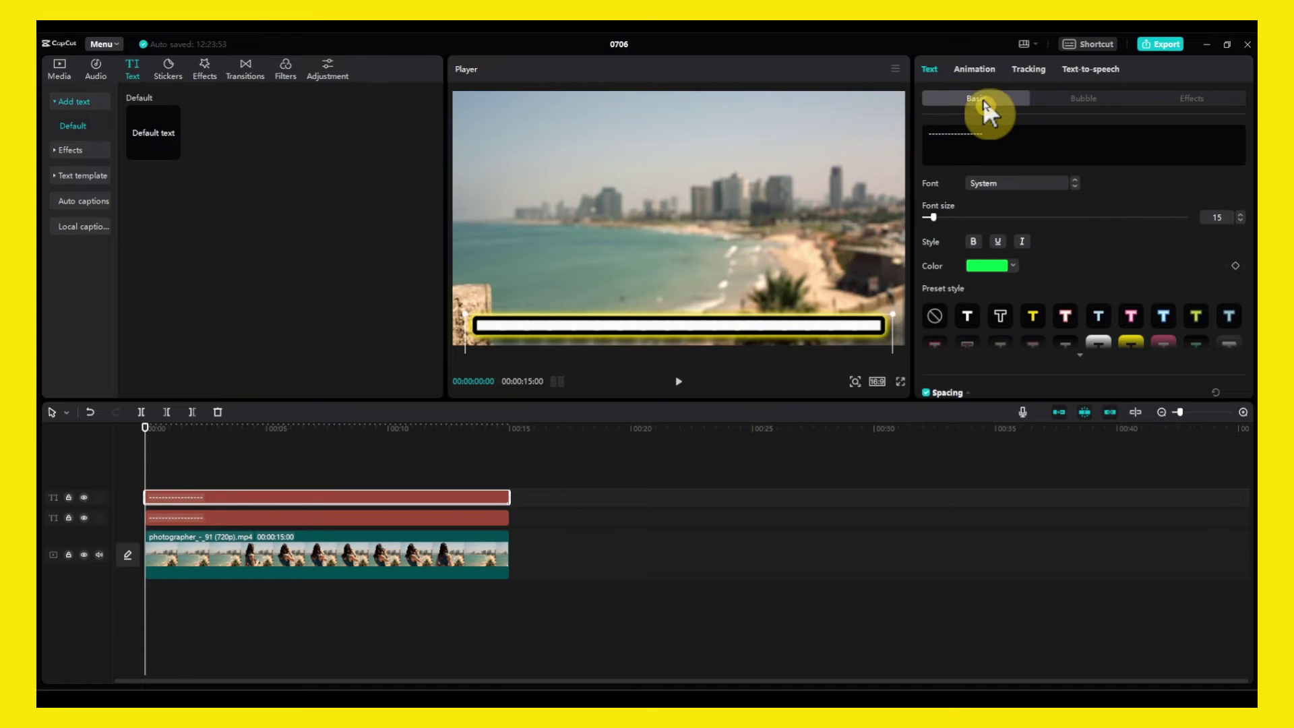
pyautogui.click(974, 72)
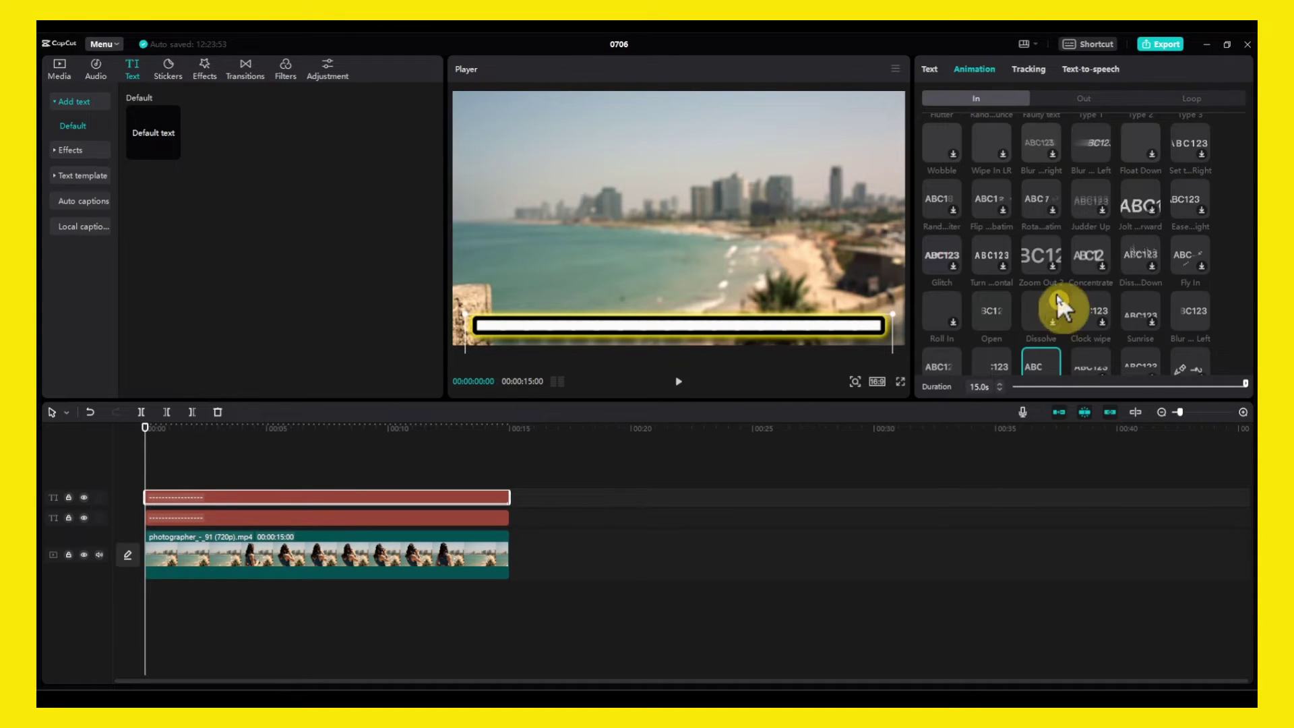
pyautogui.scroll(-1, 1090, 257)
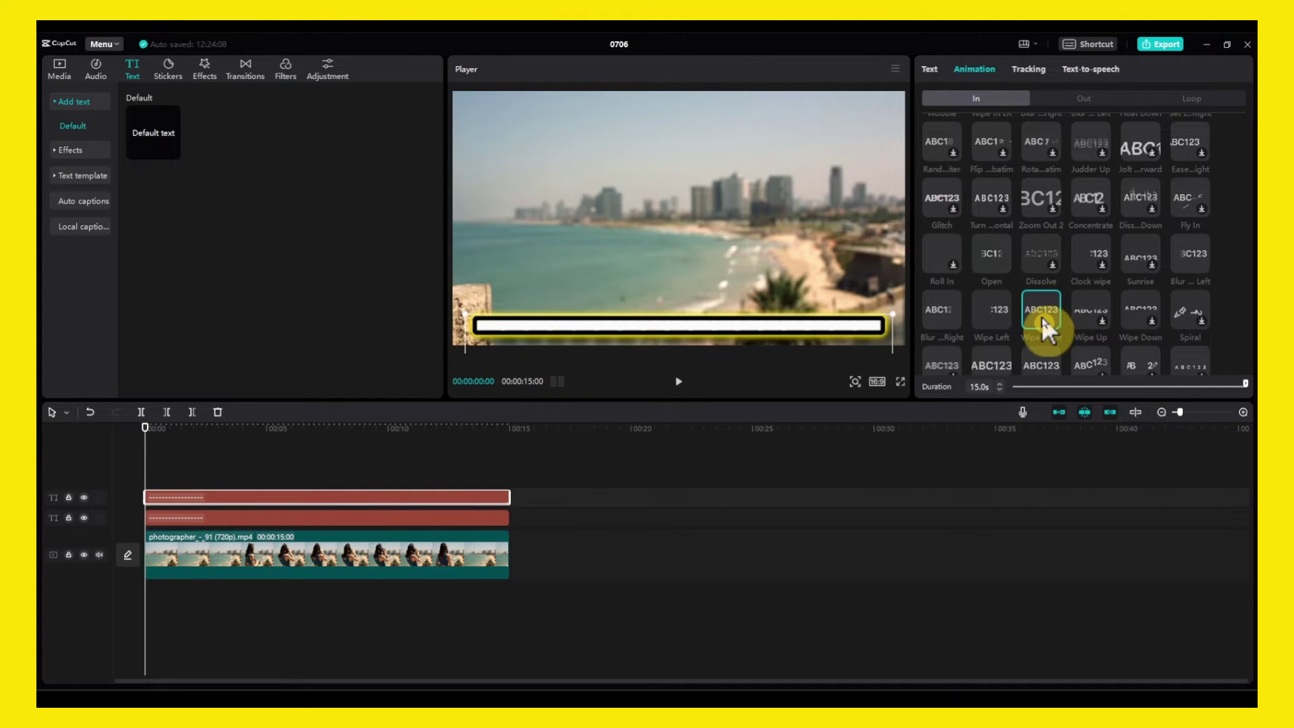
pyautogui.click(1002, 322)
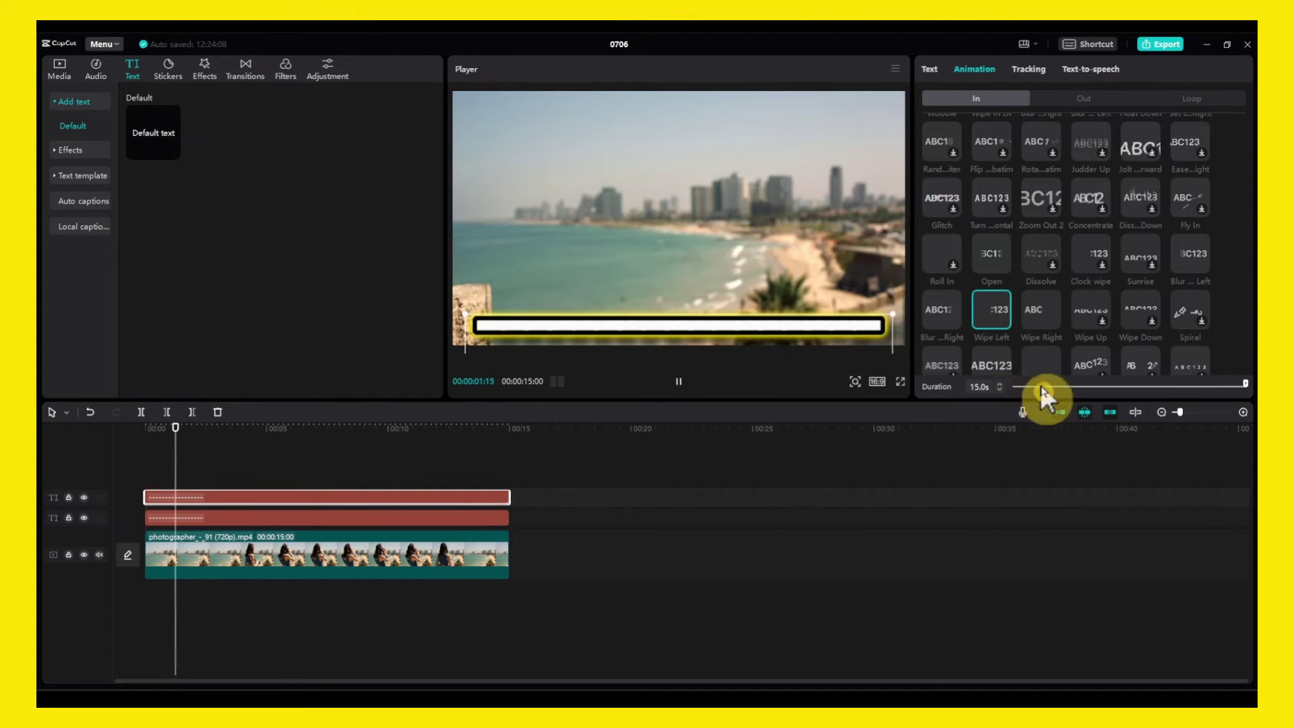
pyautogui.click(188, 442)
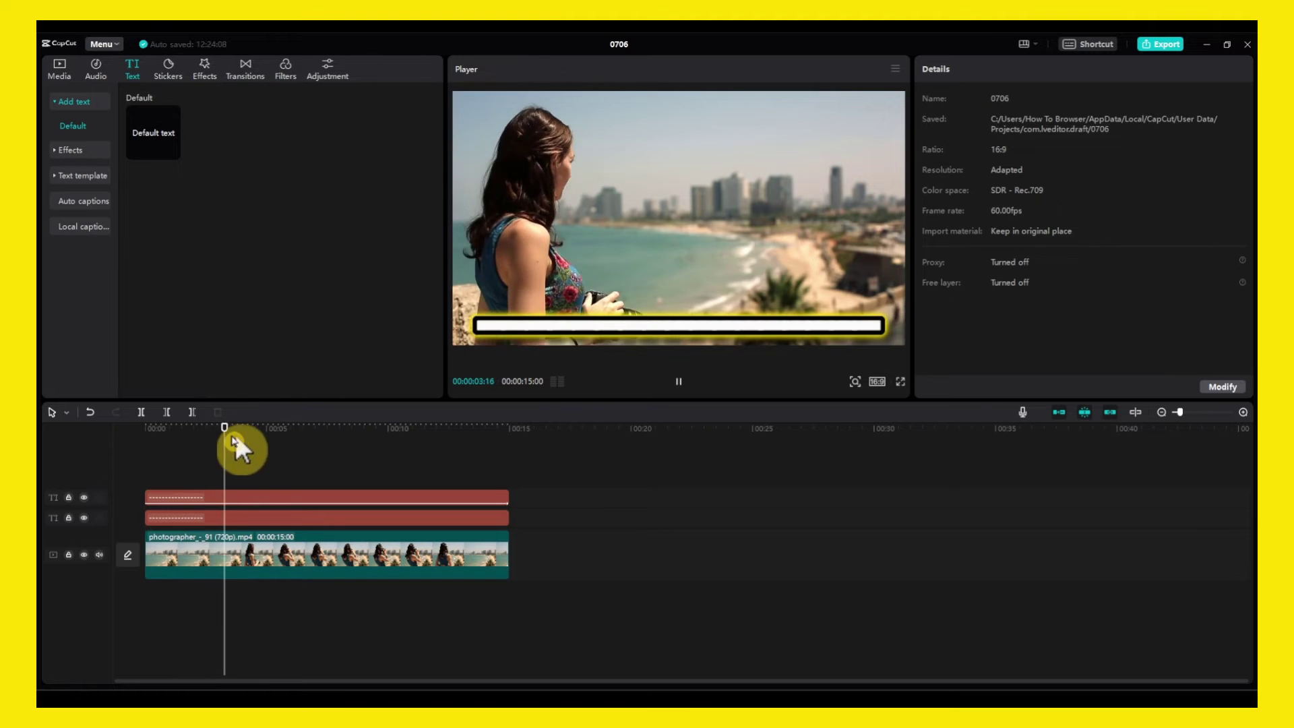
pyautogui.moveTo(256, 435); pyautogui.dragTo(185, 453)
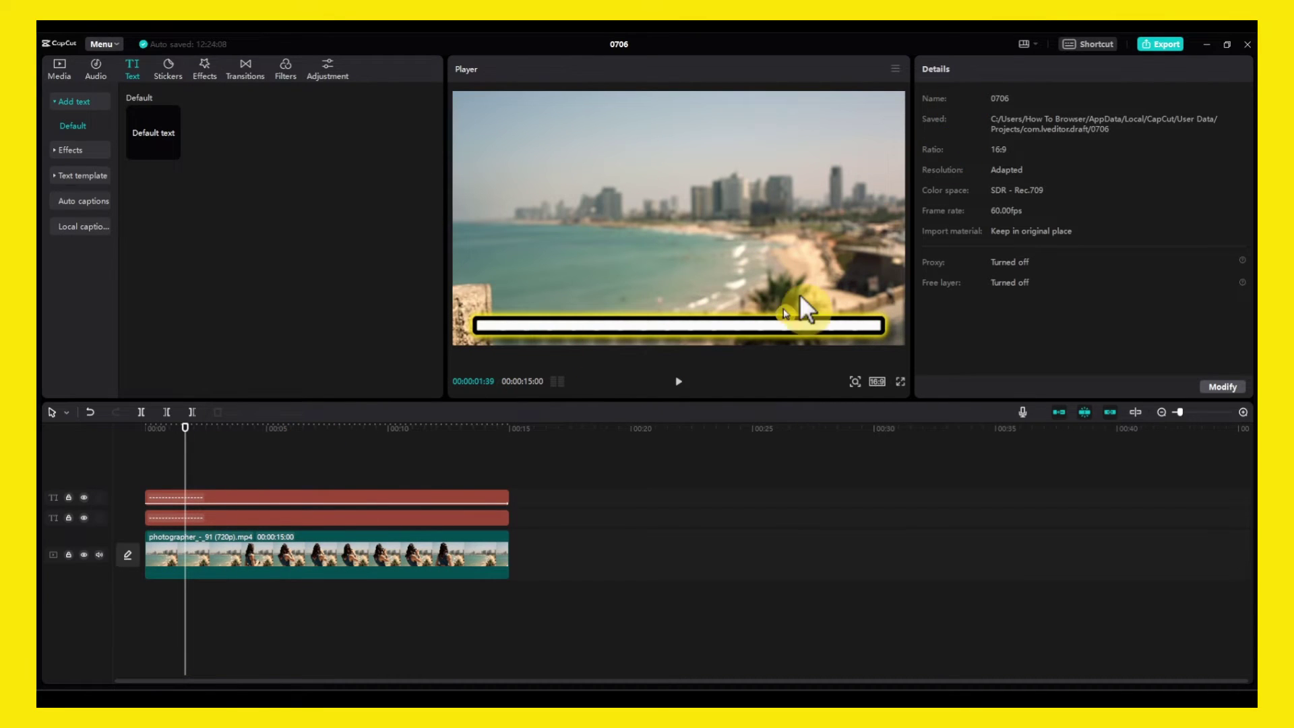
# Apply Wipe Right to the upper bar text with a duration of 11.1 s and play back the green bar's fill
pyautogui.click(386, 498)
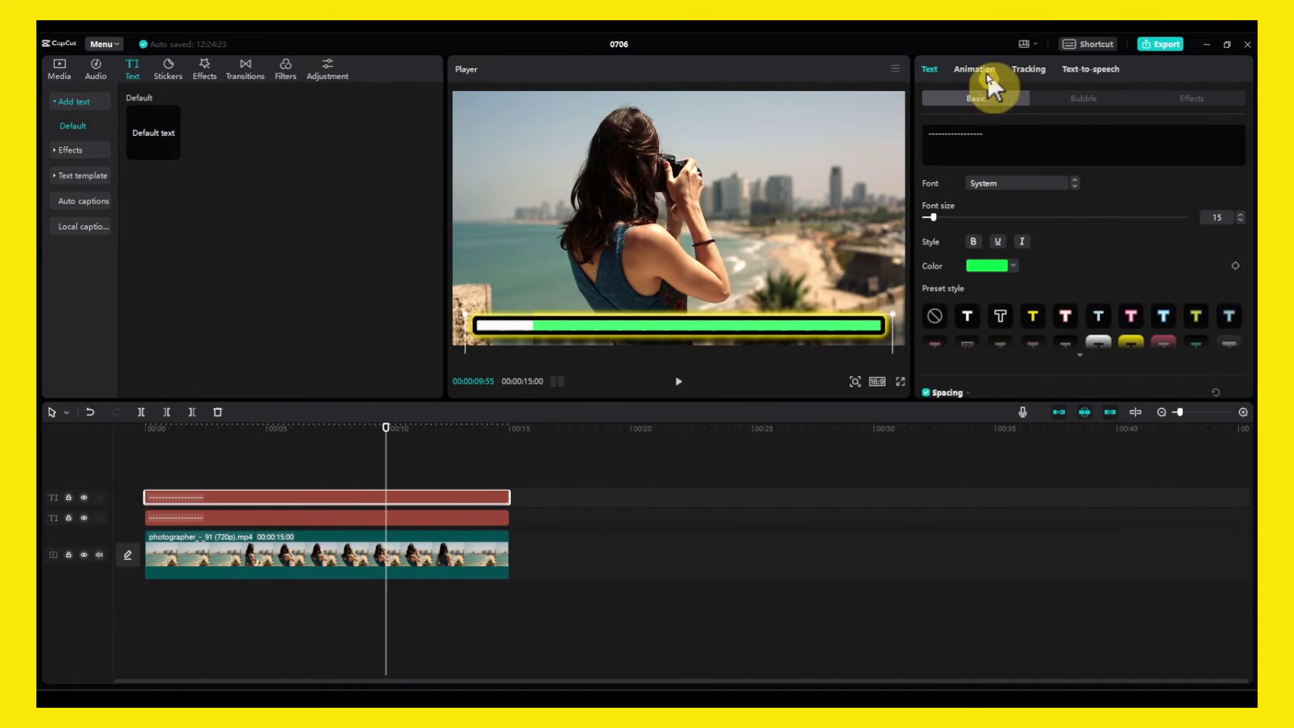
pyautogui.click(987, 71)
pyautogui.click(1034, 311)
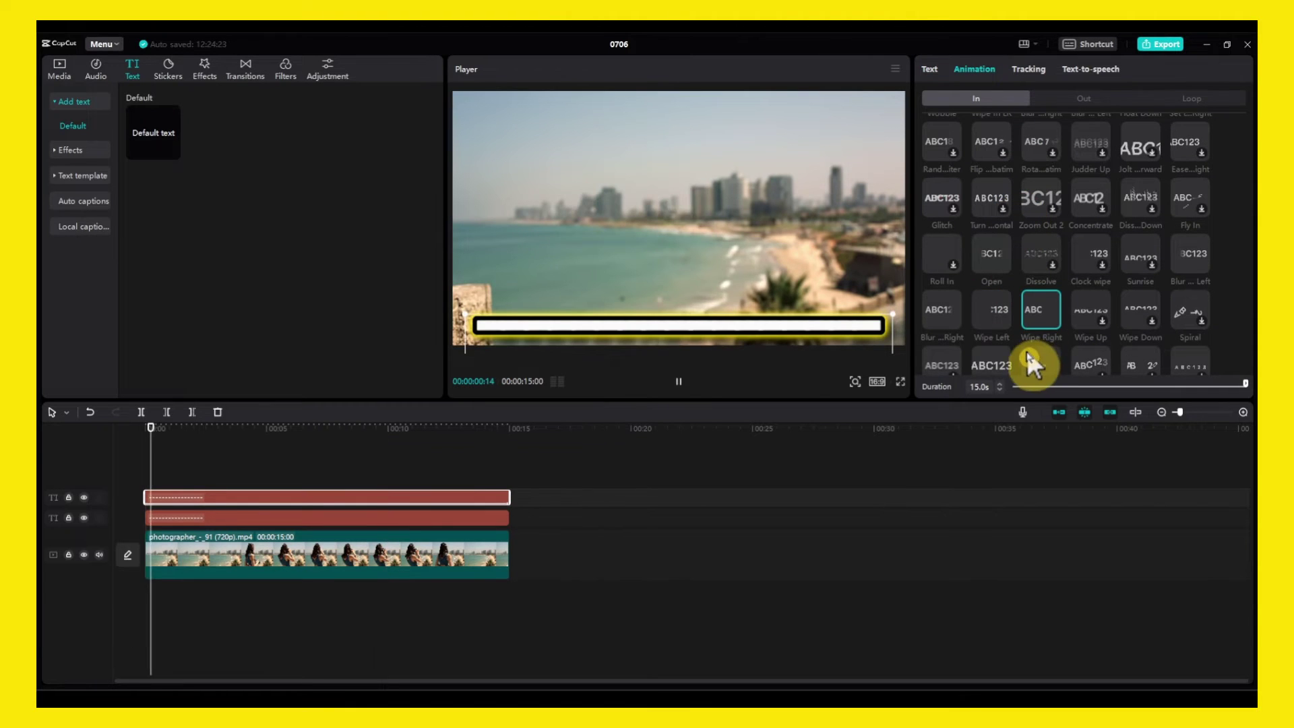
pyautogui.moveTo(1243, 383); pyautogui.dragTo(1186, 384)
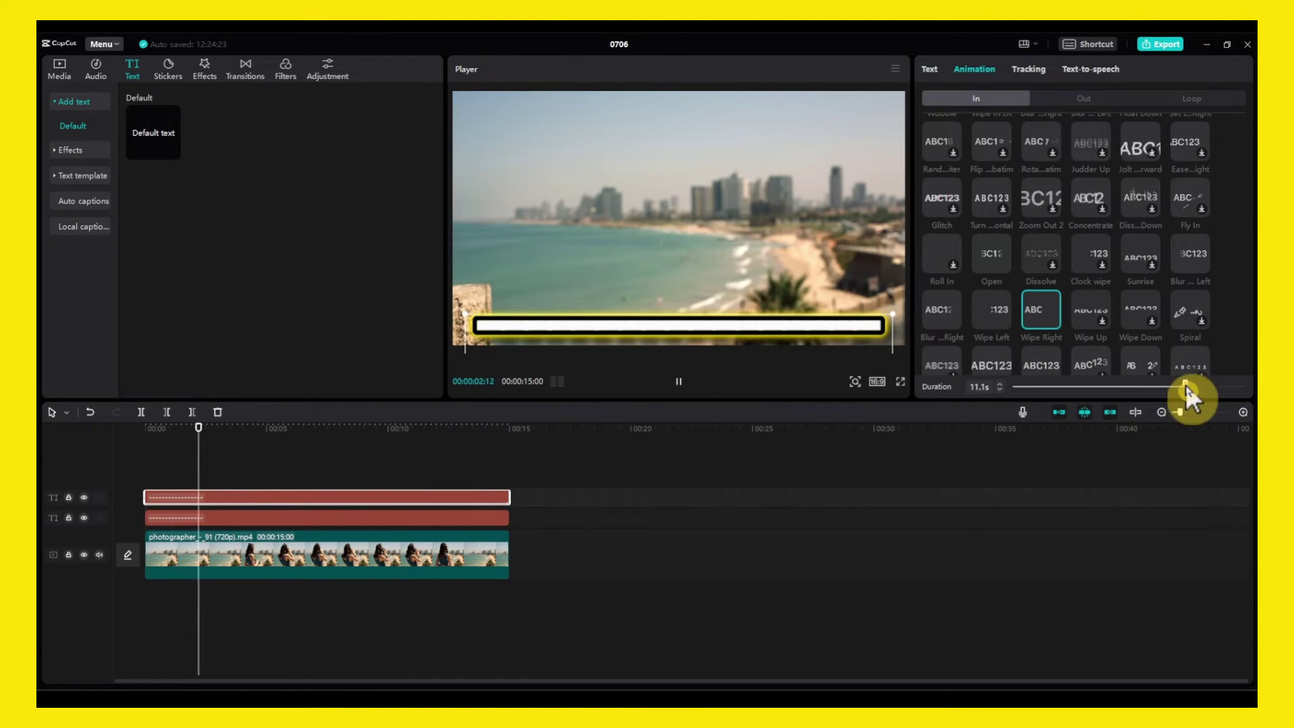
pyautogui.click(165, 431)
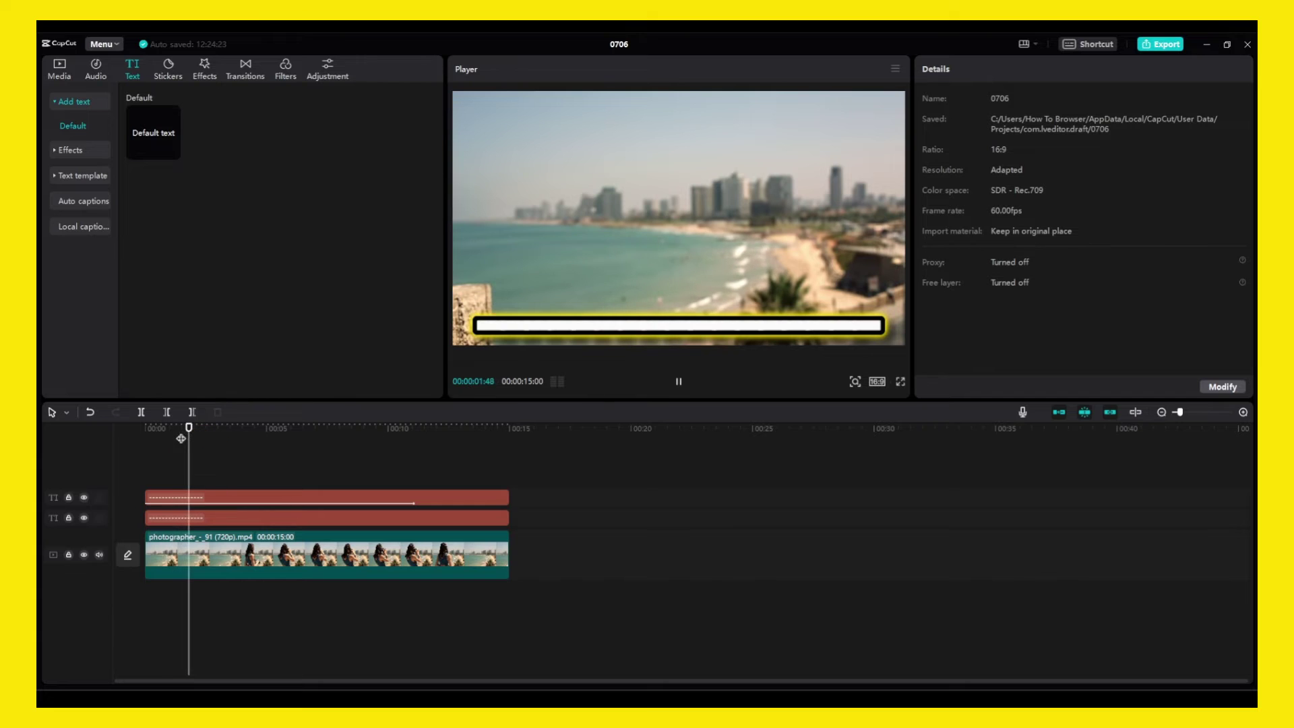
pyautogui.click(212, 435)
pyautogui.press('space')
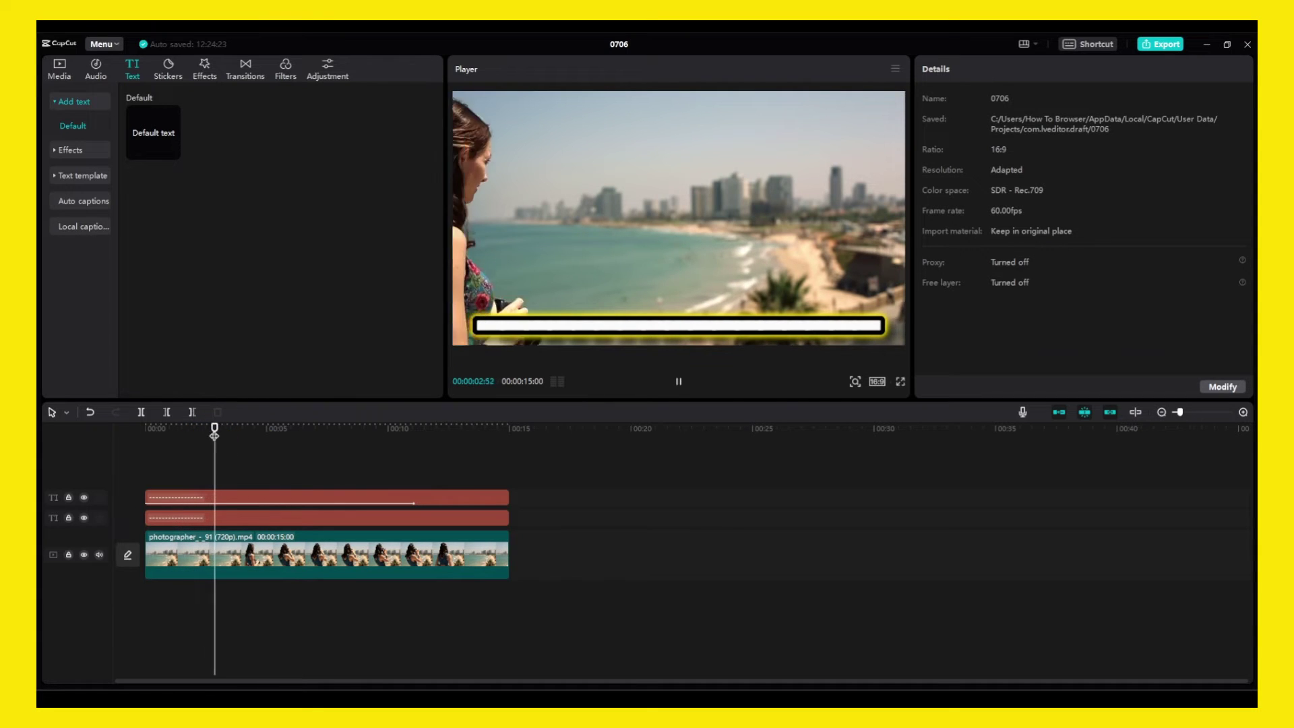
pyautogui.click(222, 437)
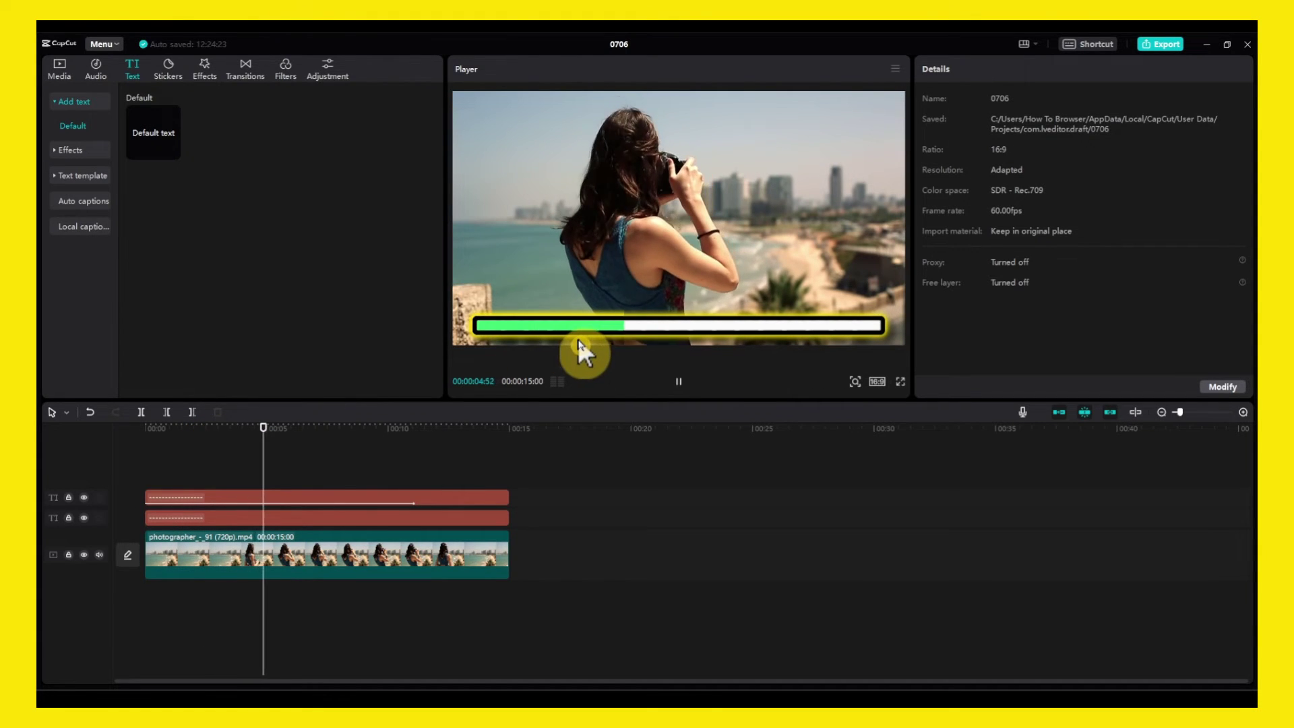
# Try nudging the green bar vertically in the preview, undo the move, and resume playback briefly
pyautogui.click(604, 330)
pyautogui.click(625, 325)
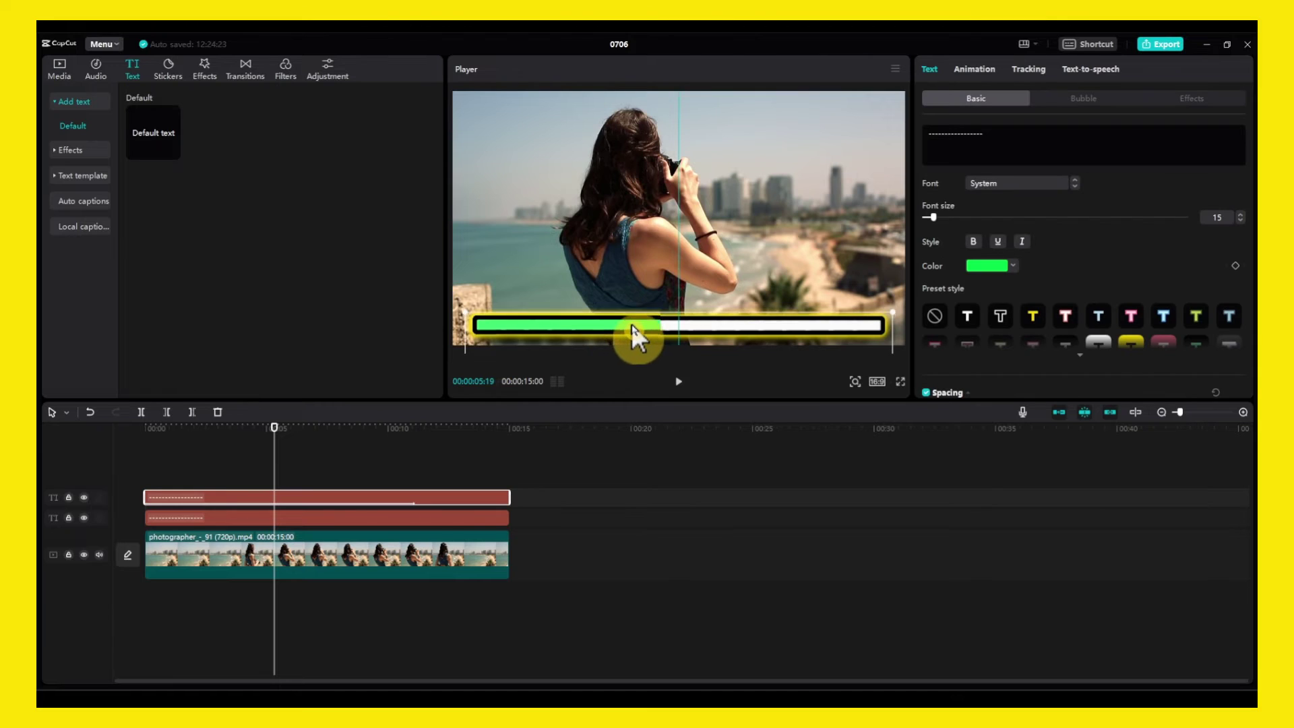
pyautogui.moveTo(632, 321); pyautogui.dragTo(632, 324)
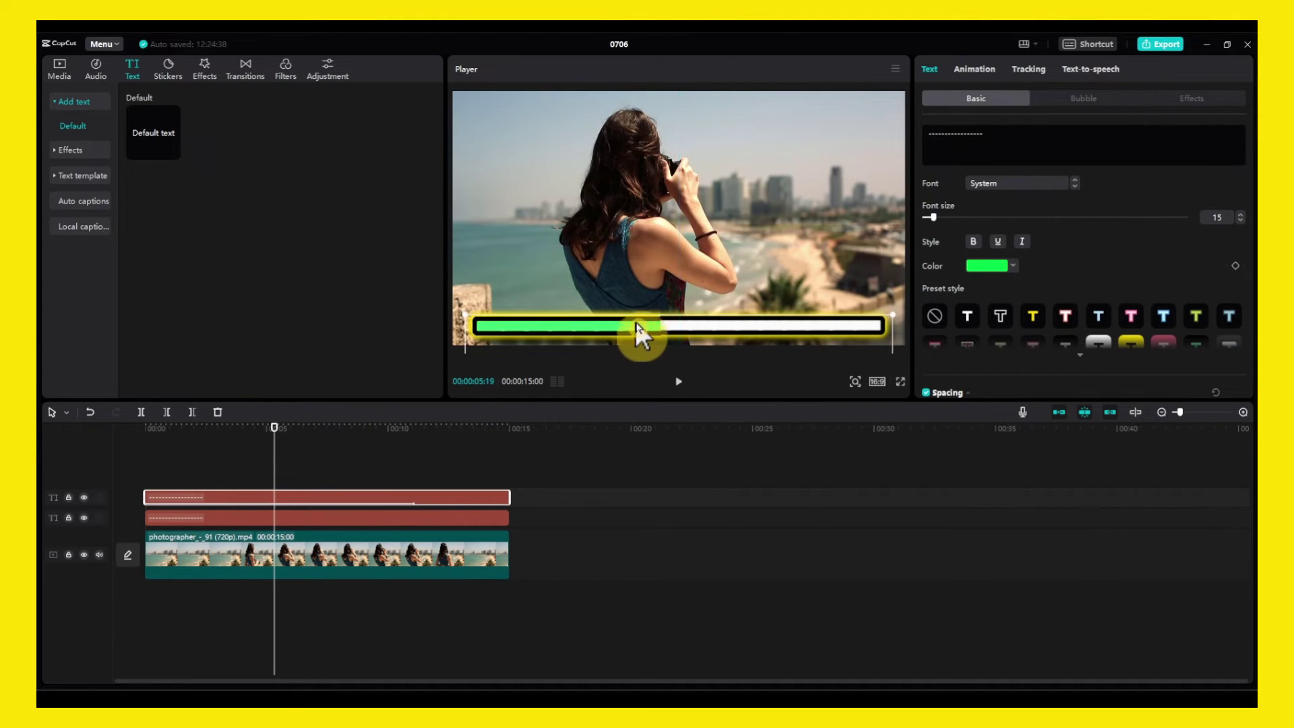
pyautogui.press('space')
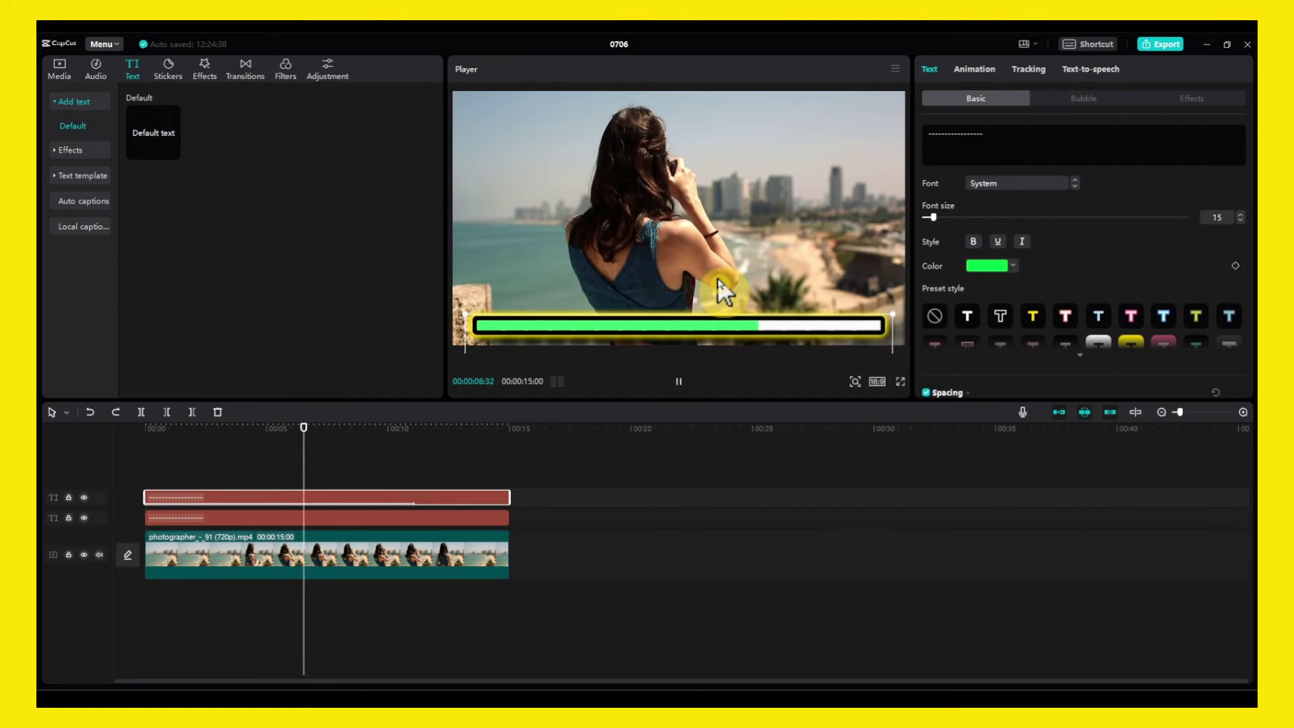
pyautogui.press('space')
# Turn off the Shadow on the upper green bar text
pyautogui.scroll(-3, 985, 261)
pyautogui.scroll(-5, 973, 253)
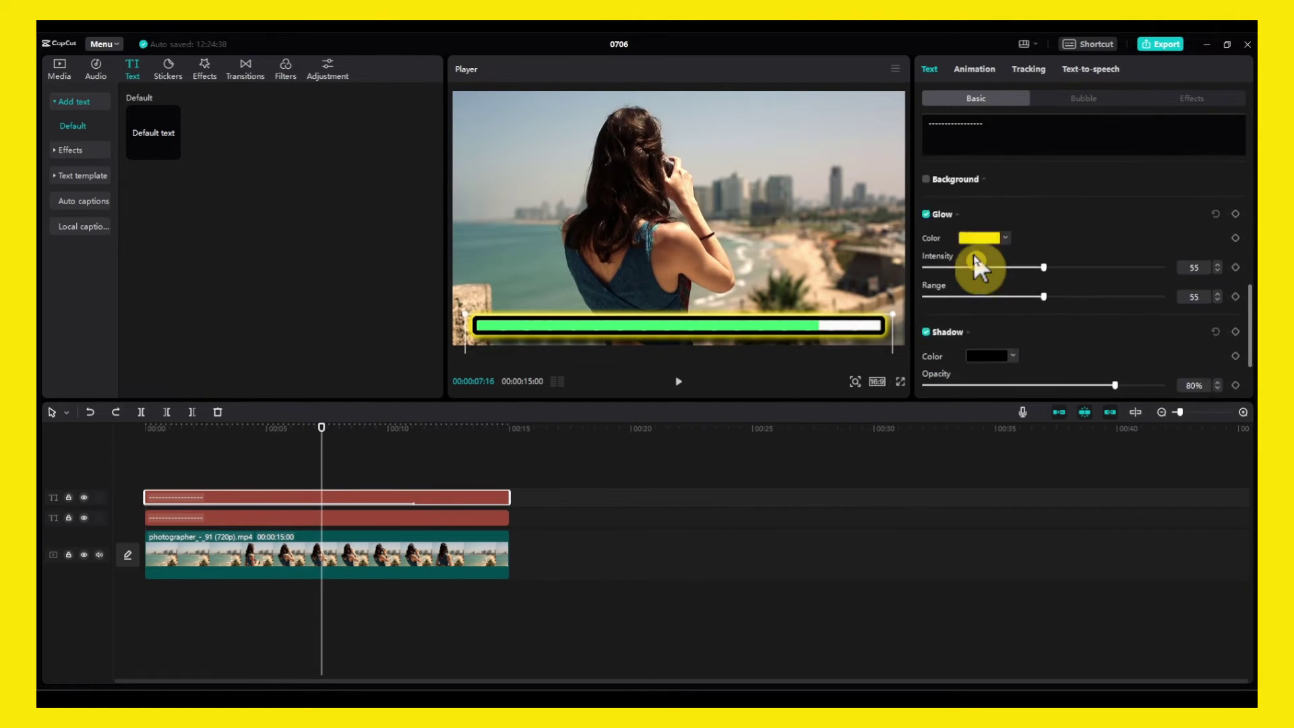
pyautogui.click(935, 234)
pyautogui.scroll(3, 942, 240)
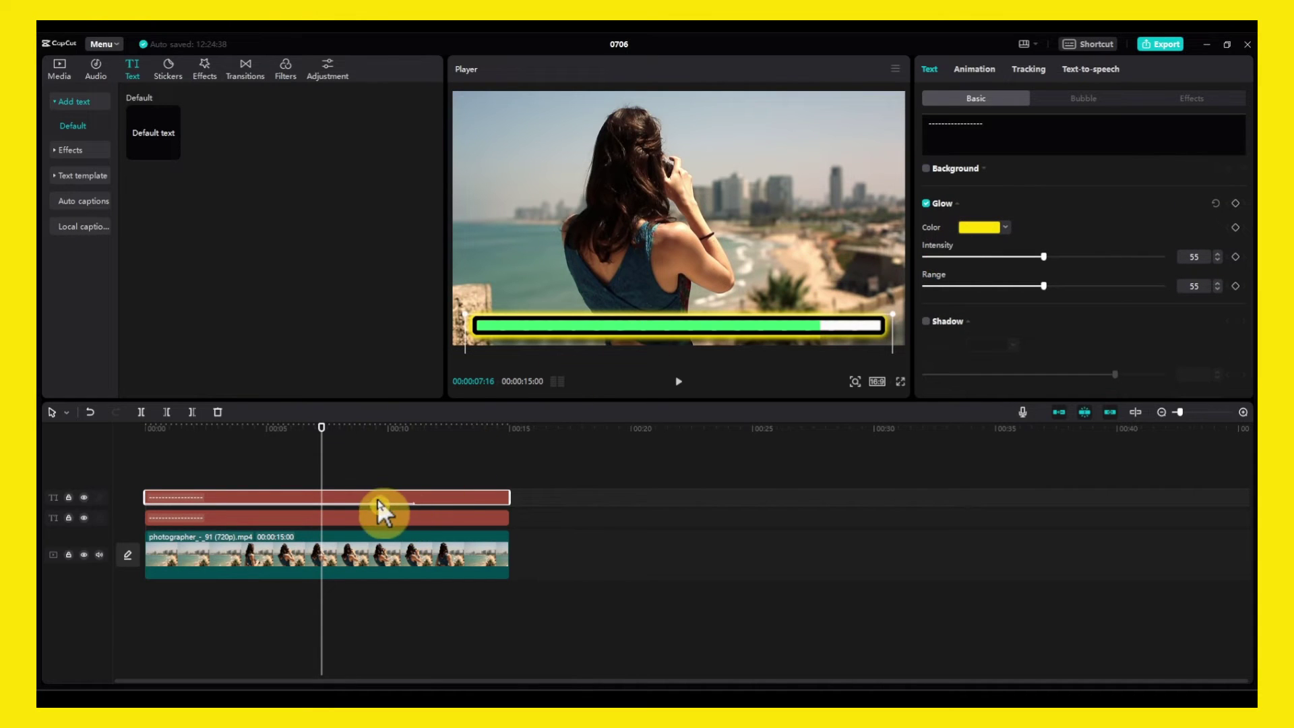
# Compare the Glow and Shadow settings of both bar texts and turn off Glow on the upper green one
pyautogui.click(374, 519)
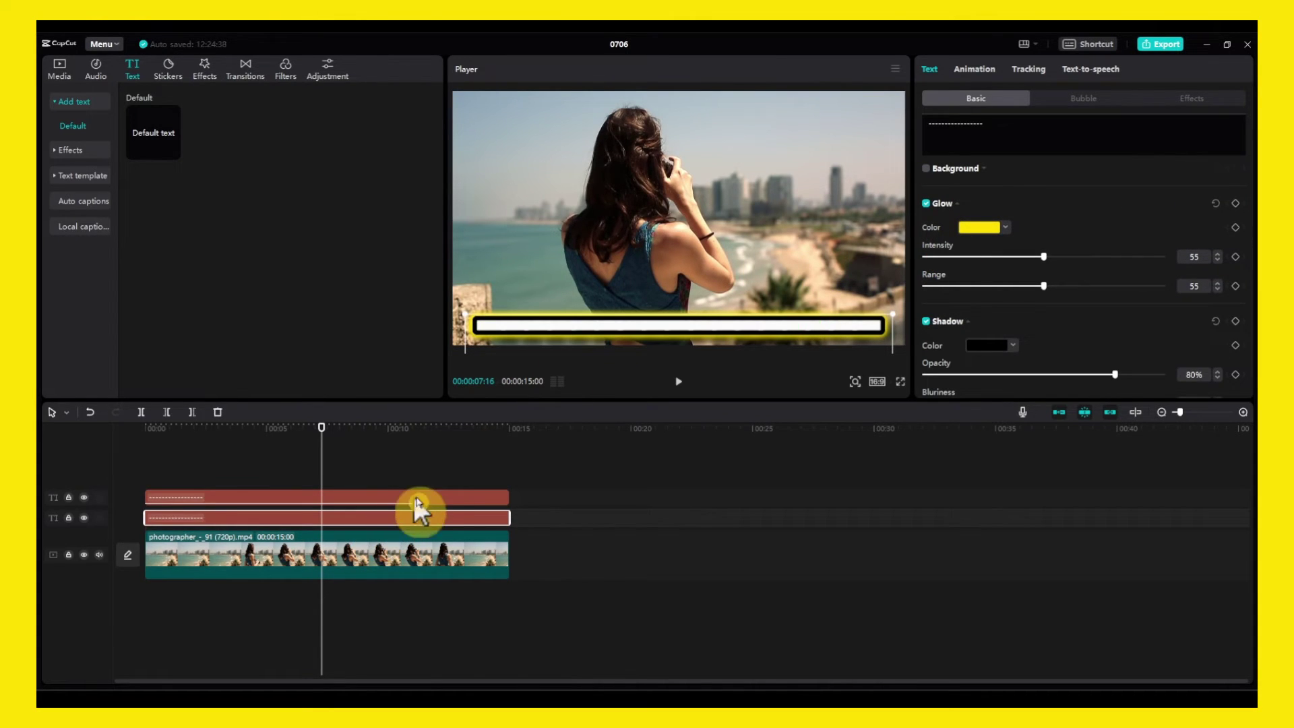
pyautogui.click(376, 497)
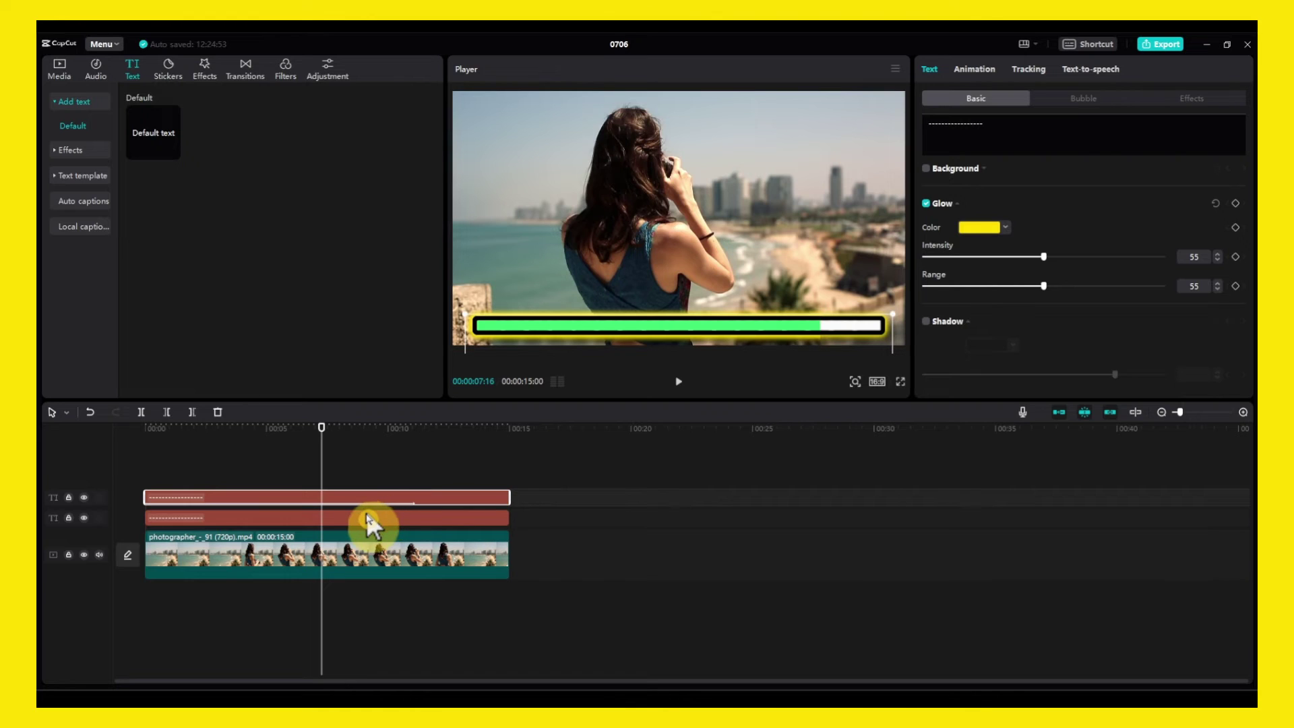
pyautogui.click(370, 520)
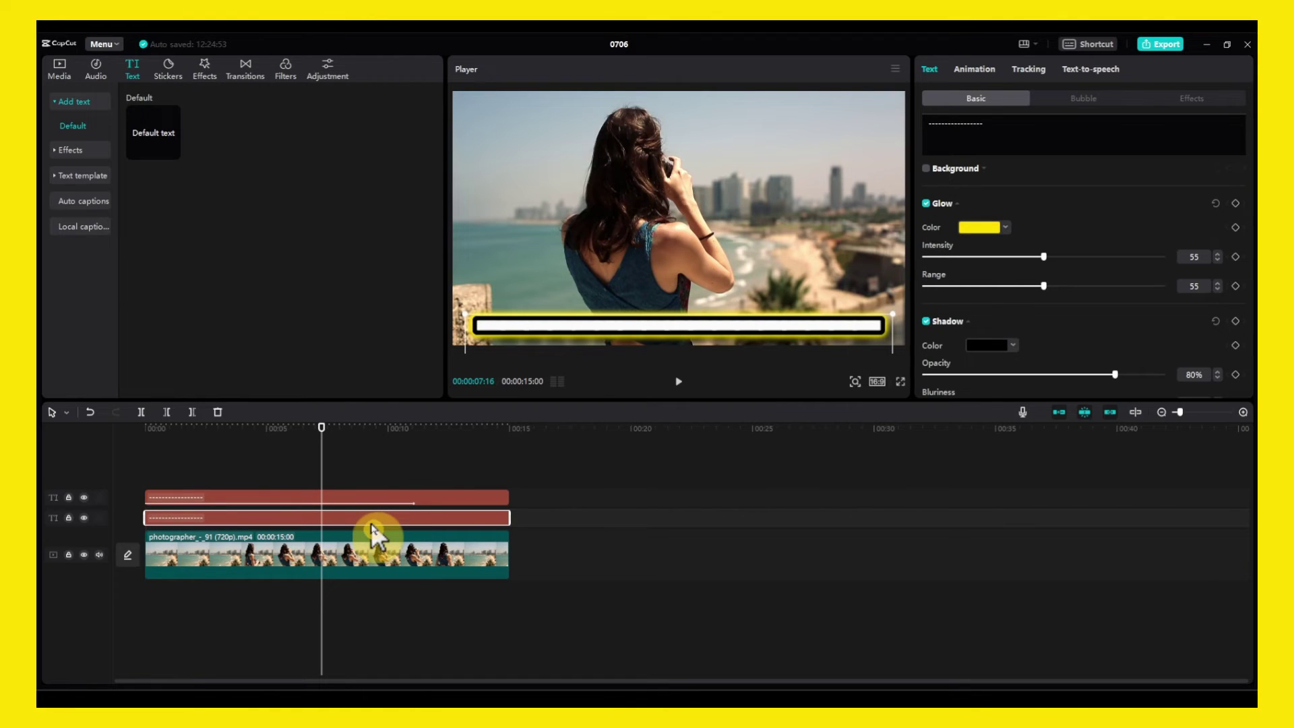
pyautogui.click(369, 503)
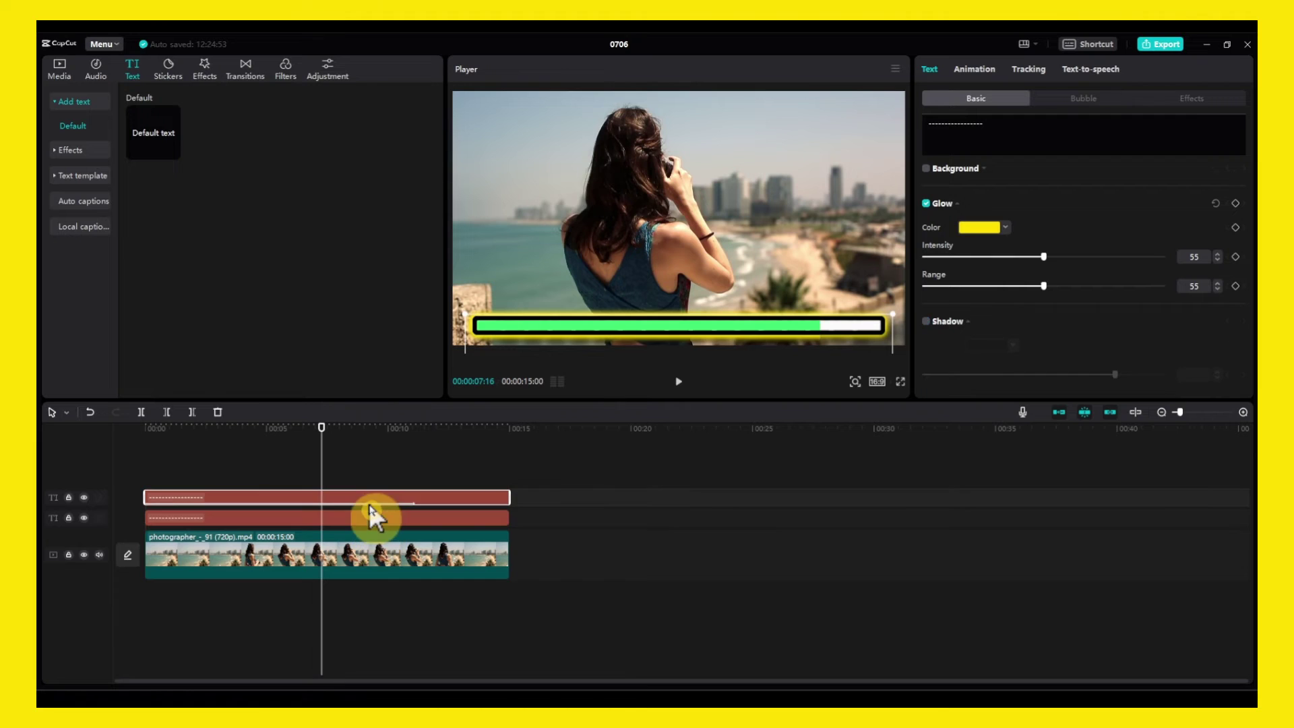
pyautogui.click(925, 203)
pyautogui.scroll(2, 951, 275)
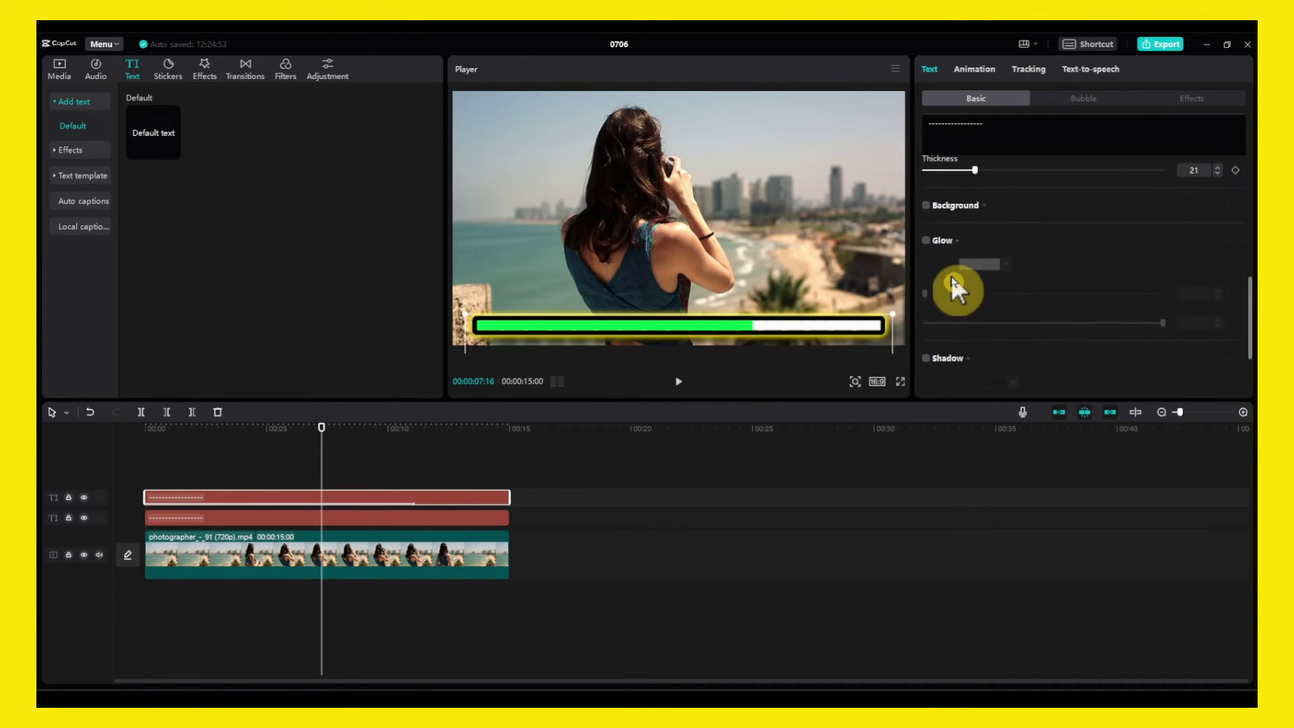
# Compare the upper and lower bar texts by selecting each in turn and examining their glow, shadow and stroke settings
pyautogui.click(456, 519)
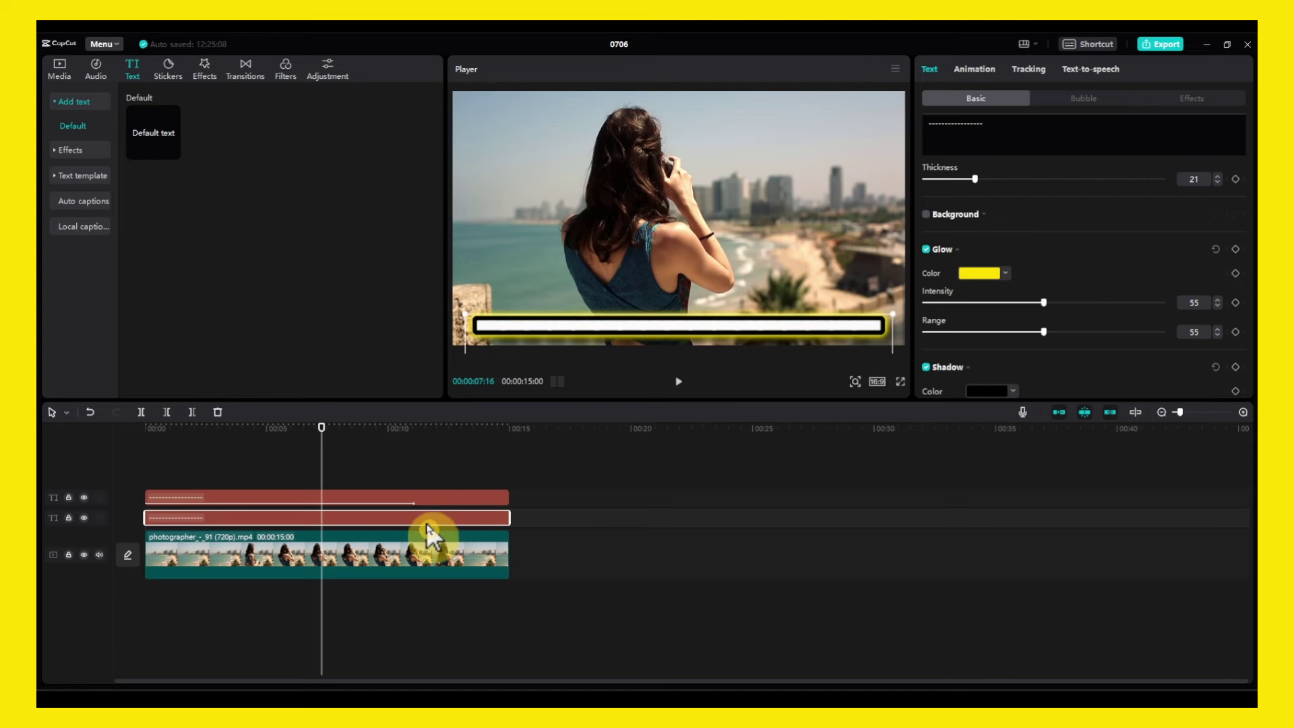
pyautogui.scroll(-1, 944, 266)
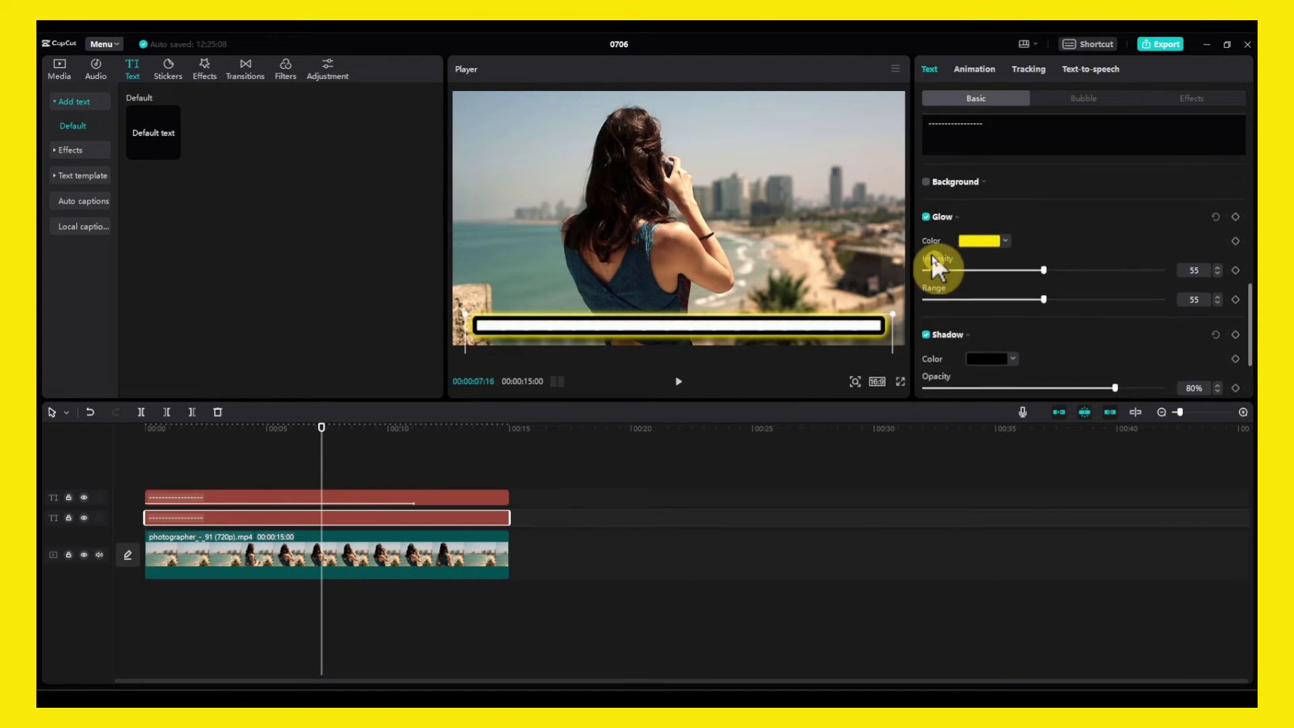
pyautogui.click(418, 503)
pyautogui.click(394, 519)
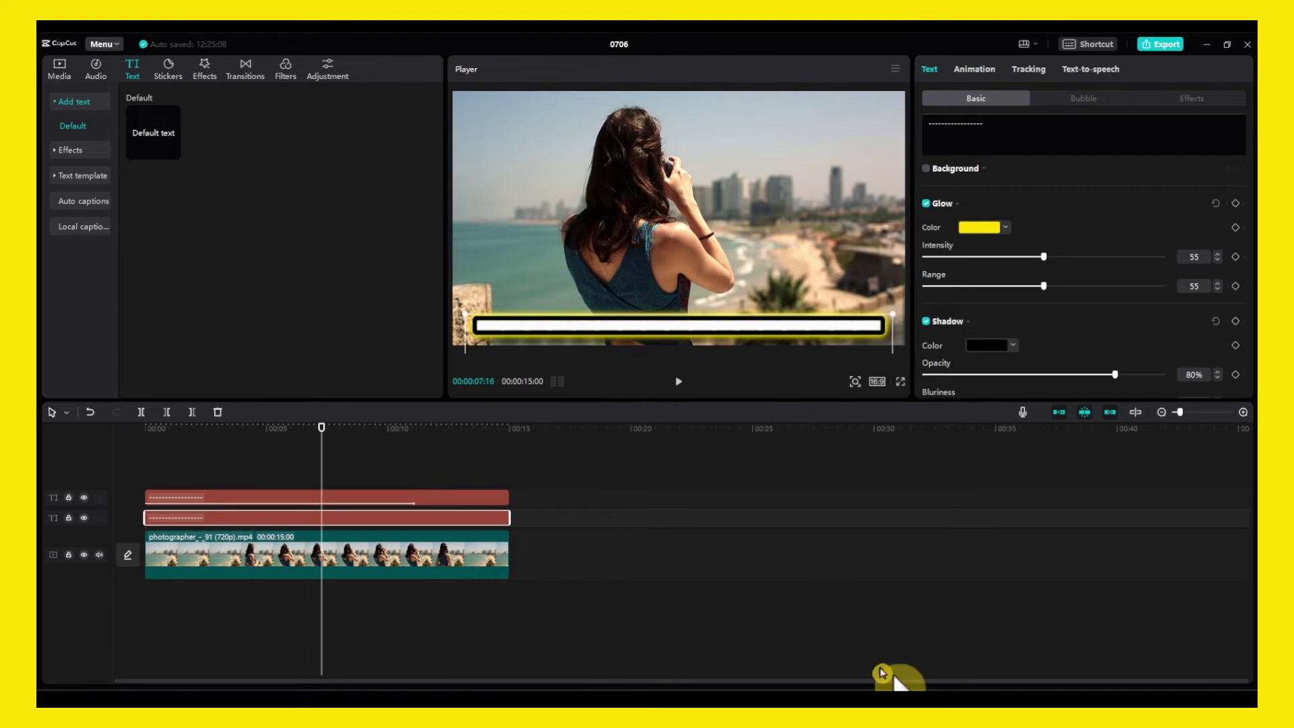
pyautogui.click(400, 500)
pyautogui.click(401, 508)
pyautogui.click(415, 497)
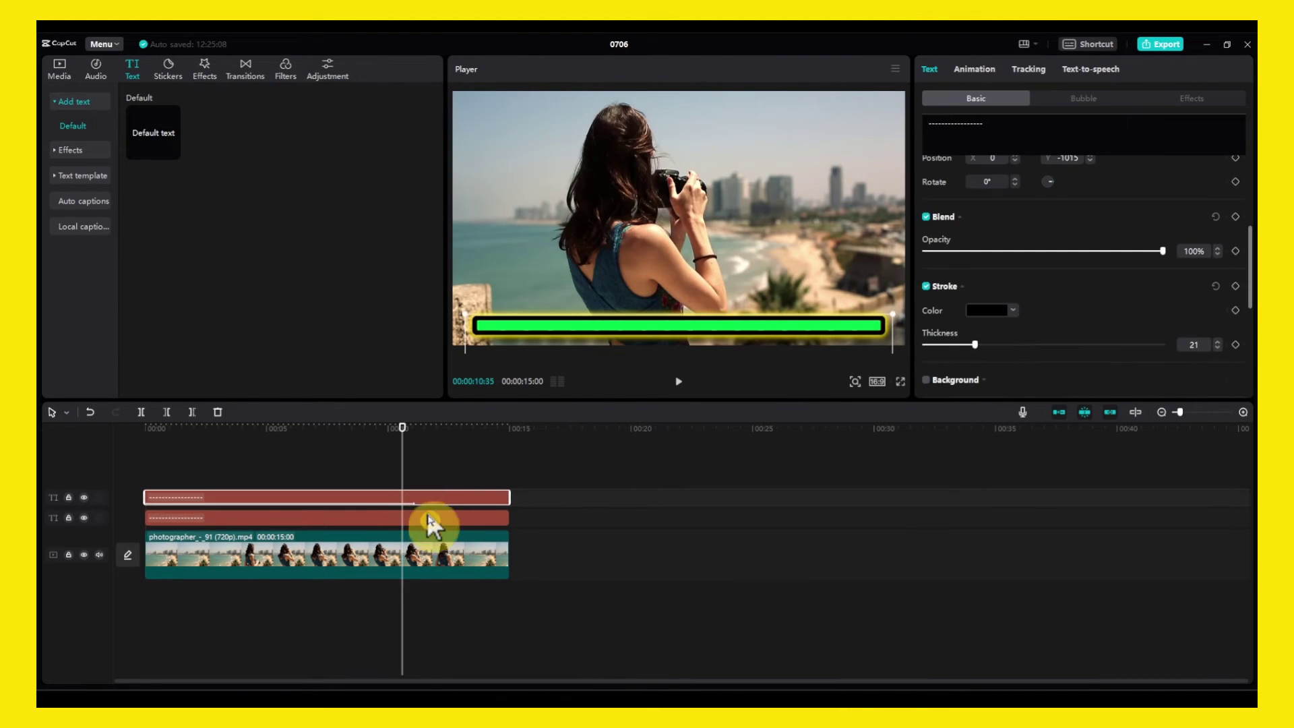
pyautogui.click(427, 516)
pyautogui.click(433, 510)
pyautogui.click(434, 499)
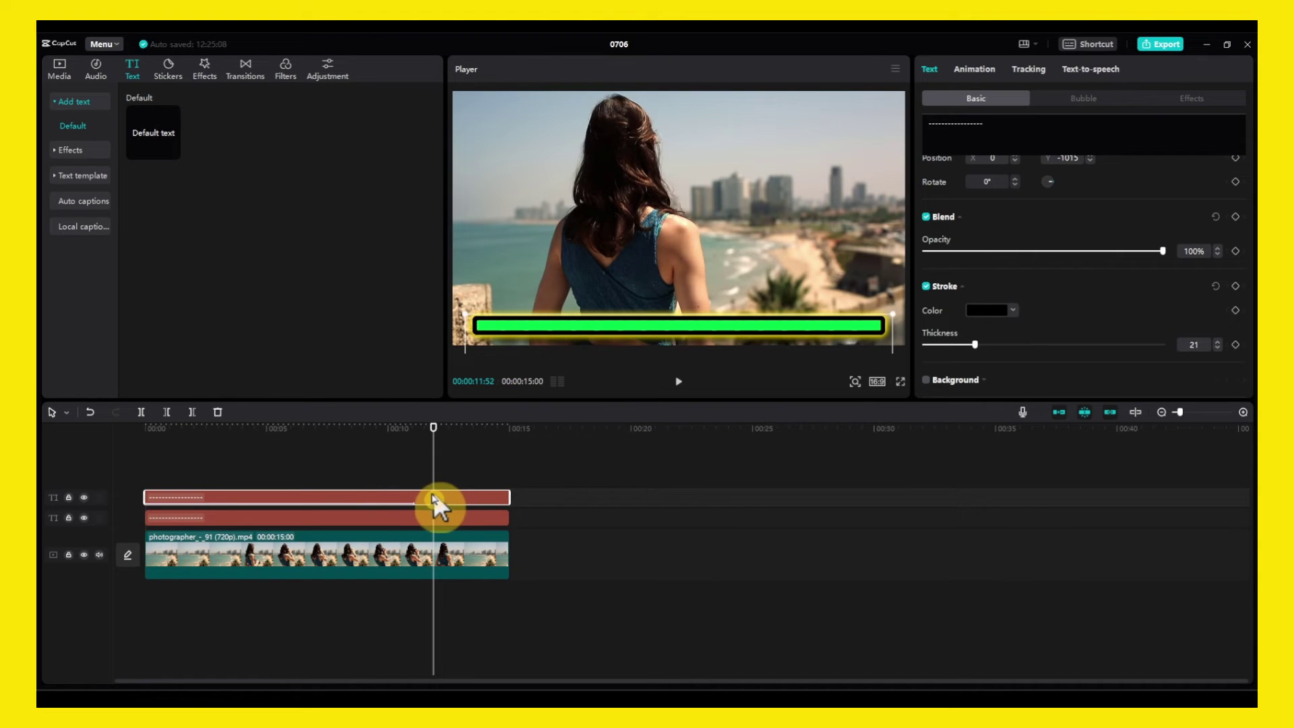
# Toggle the Stroke on the upper green bar text, try adjusting its thickness, and leave the Stroke turned off
pyautogui.click(927, 286)
pyautogui.click(926, 286)
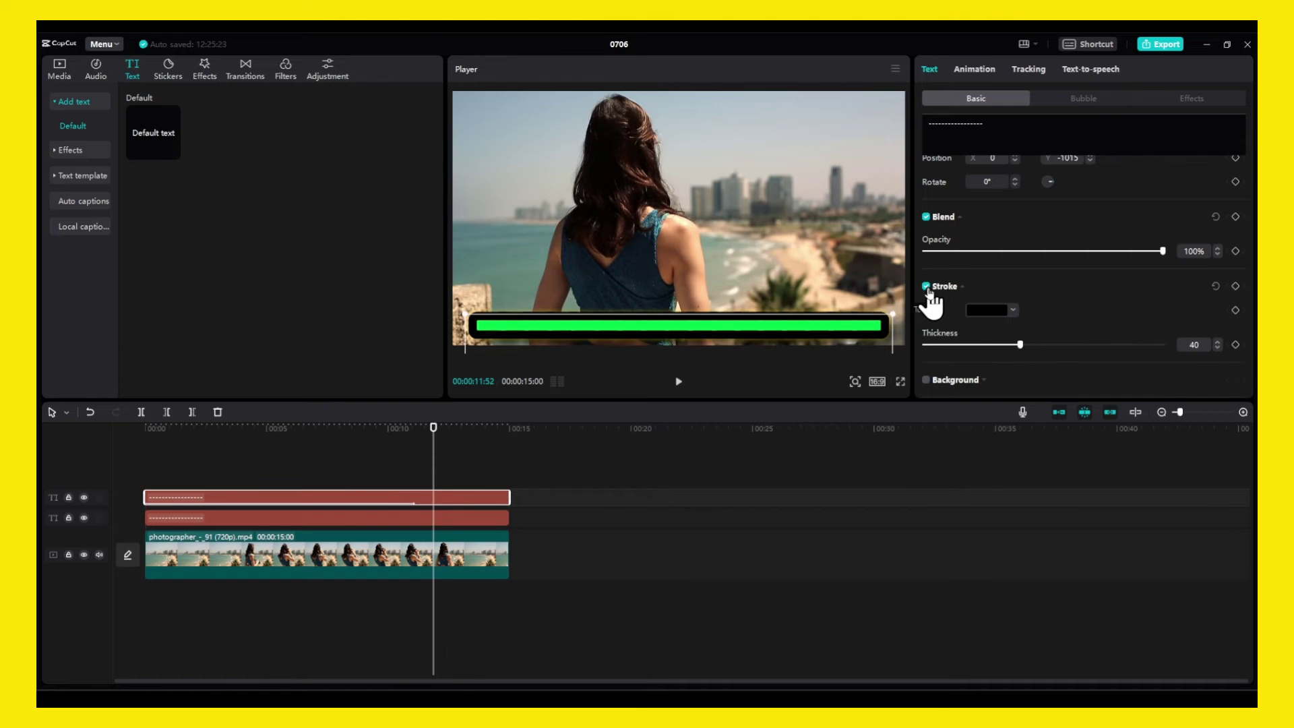
pyautogui.click(927, 286)
pyautogui.click(927, 288)
pyautogui.moveTo(1015, 346); pyautogui.dragTo(968, 347)
pyautogui.click(925, 289)
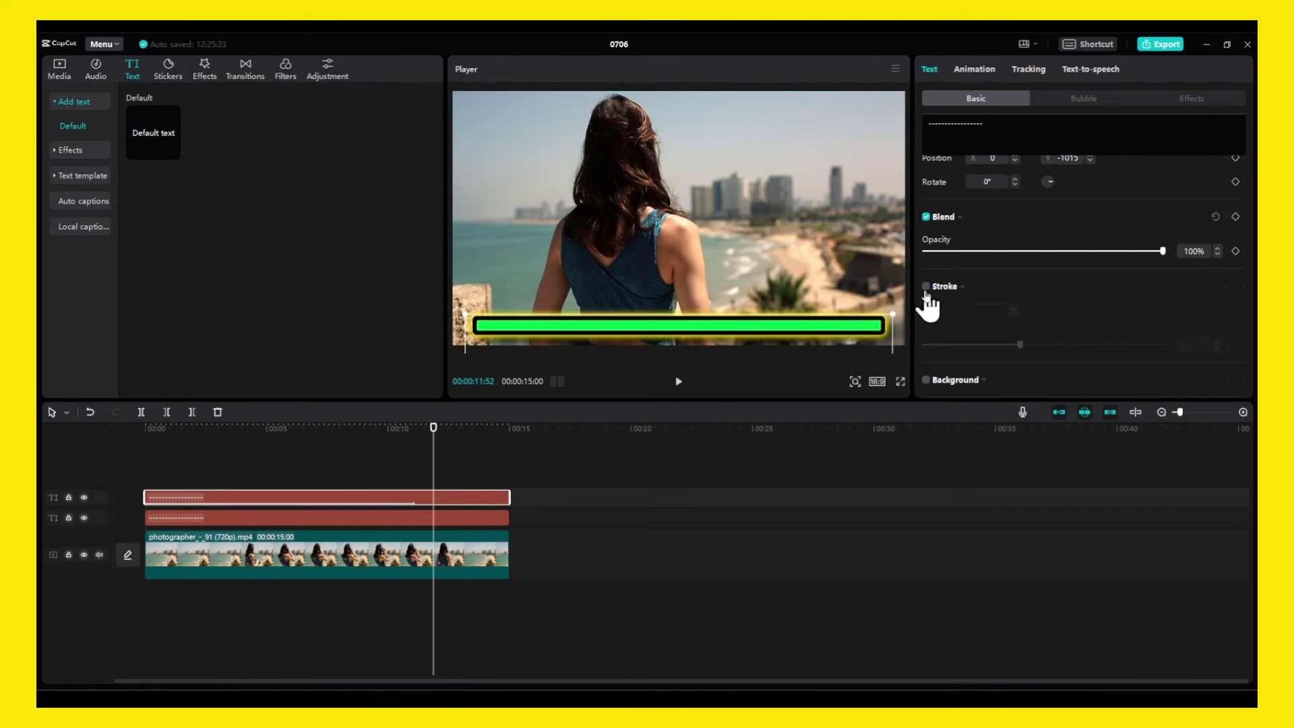
# Play the video from the beginning to check the green bar's fill without its own stroke and glow
pyautogui.click(351, 431)
pyautogui.click(139, 446)
pyautogui.press('space')
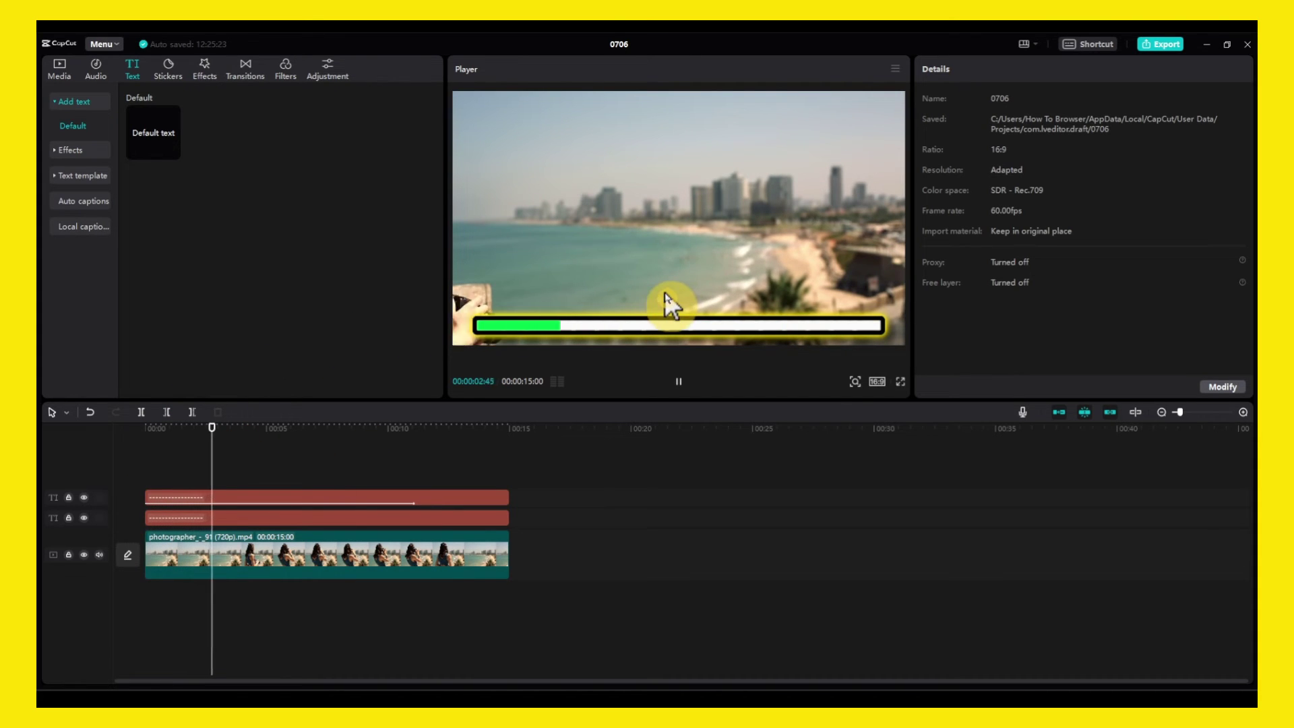
# Try combining the video and both bar texts into one compound clip, and undo the combination
pyautogui.moveTo(559, 461); pyautogui.dragTo(435, 580)
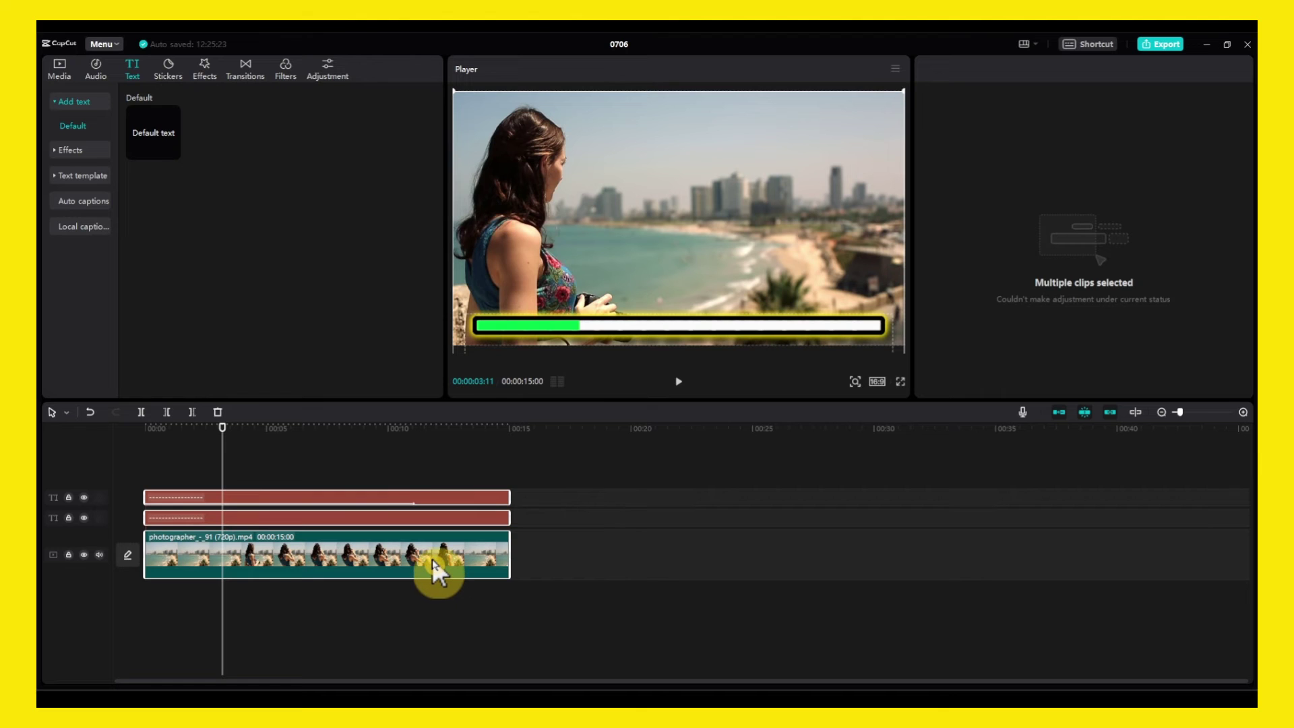
pyautogui.hotkey('alt', 'g')
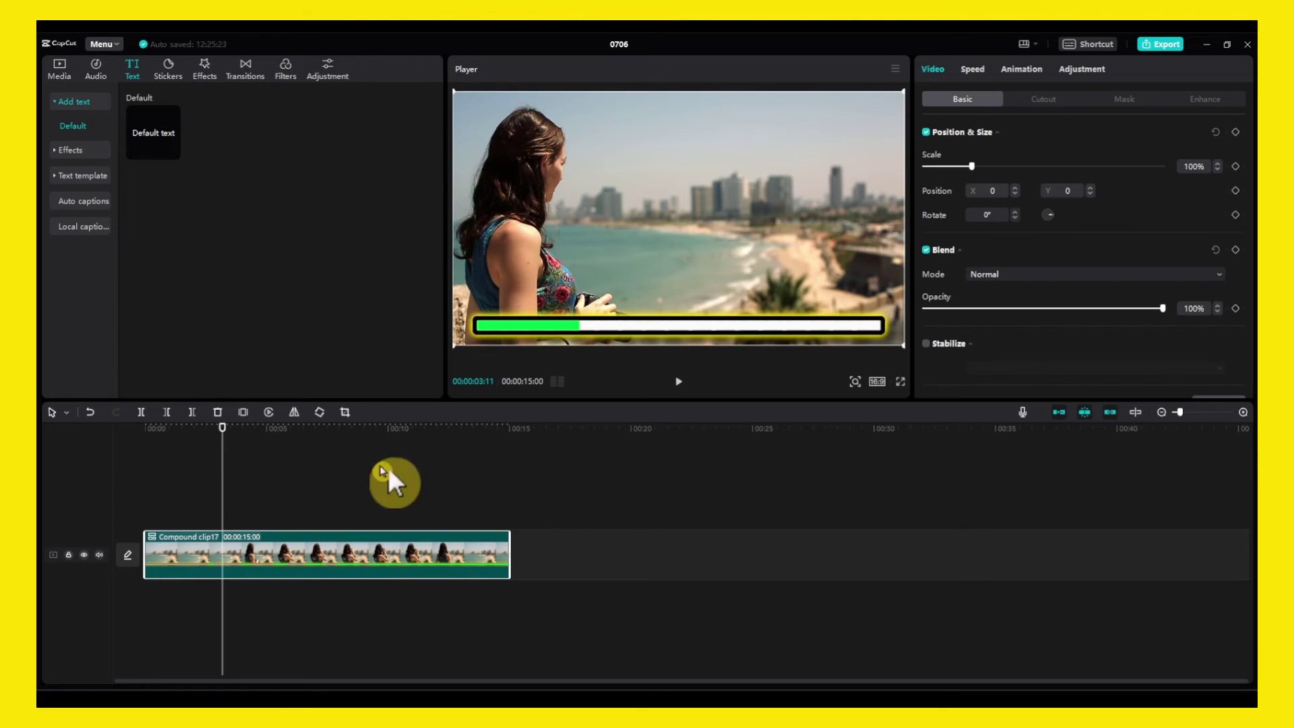
pyautogui.moveTo(286, 428); pyautogui.dragTo(248, 444)
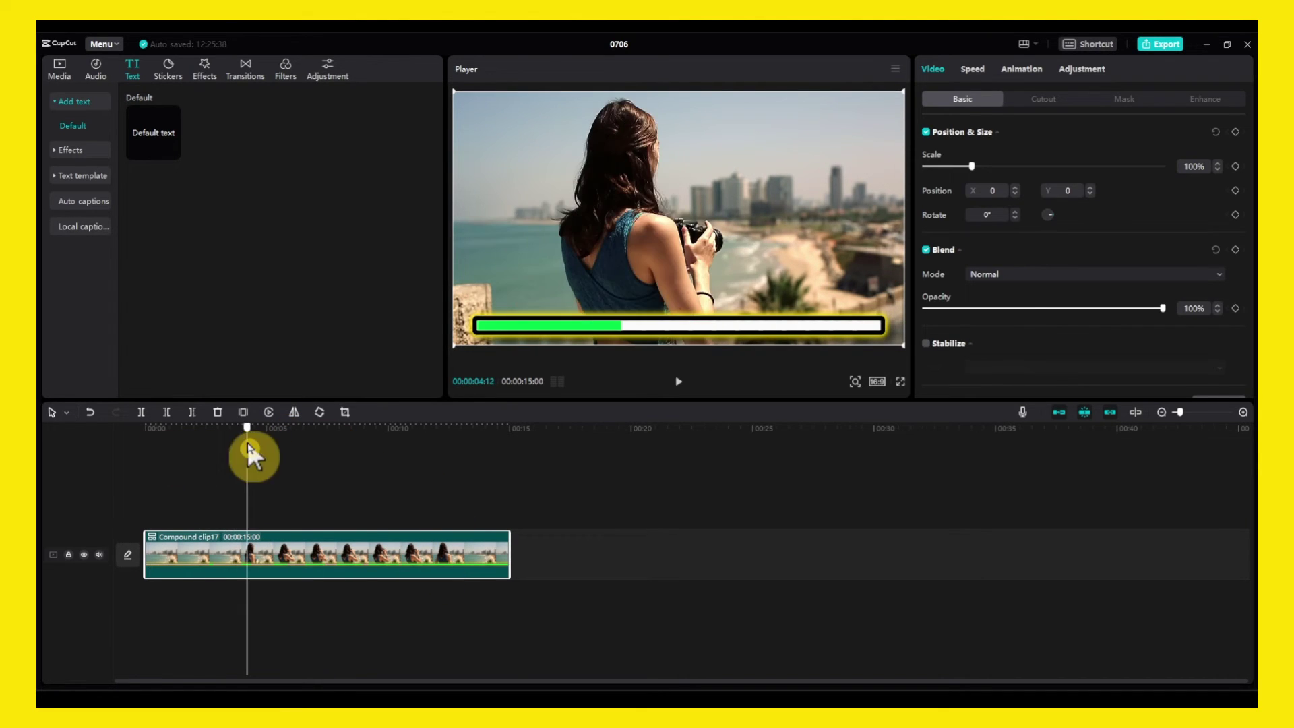
pyautogui.moveTo(900, 344)
pyautogui.mouseDown()
pyautogui.moveTo(855, 304)
pyautogui.moveTo(911, 337)
pyautogui.mouseUp()
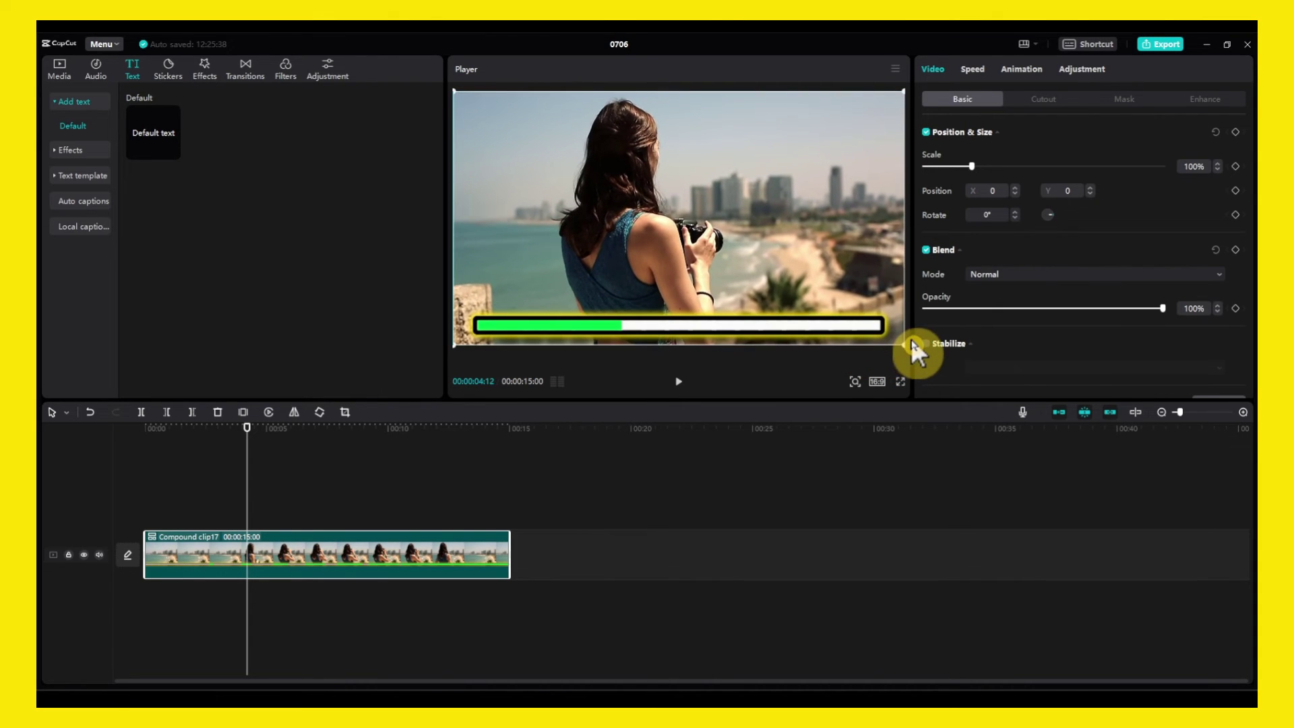
pyautogui.hotkey('ctrl', 'z')
pyautogui.hotkey('ctrl', 'z')
# Try making a separate compound clip for the bar and moving it around the preview, and undo these changes
pyautogui.moveTo(557, 511); pyautogui.dragTo(466, 489)
pyautogui.hotkey('alt', 'g')
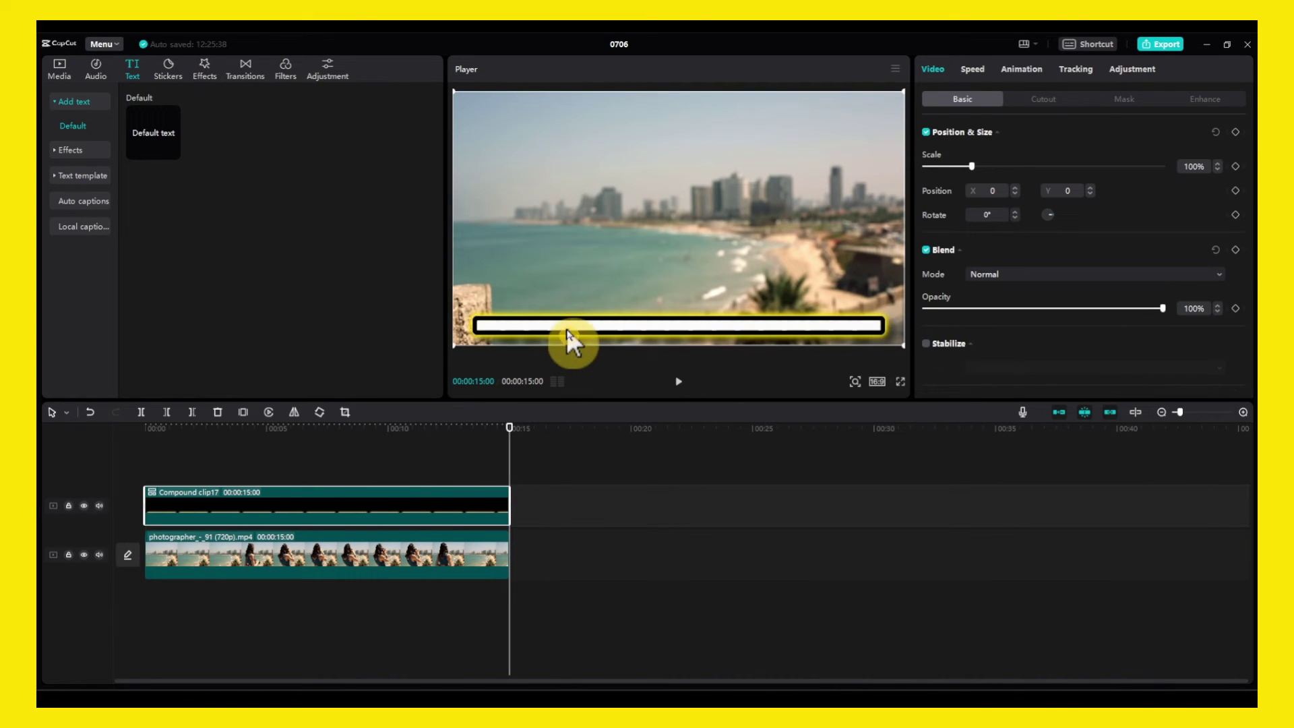
pyautogui.moveTo(575, 330); pyautogui.dragTo(563, 250)
pyautogui.moveTo(822, 233); pyautogui.dragTo(629, 376)
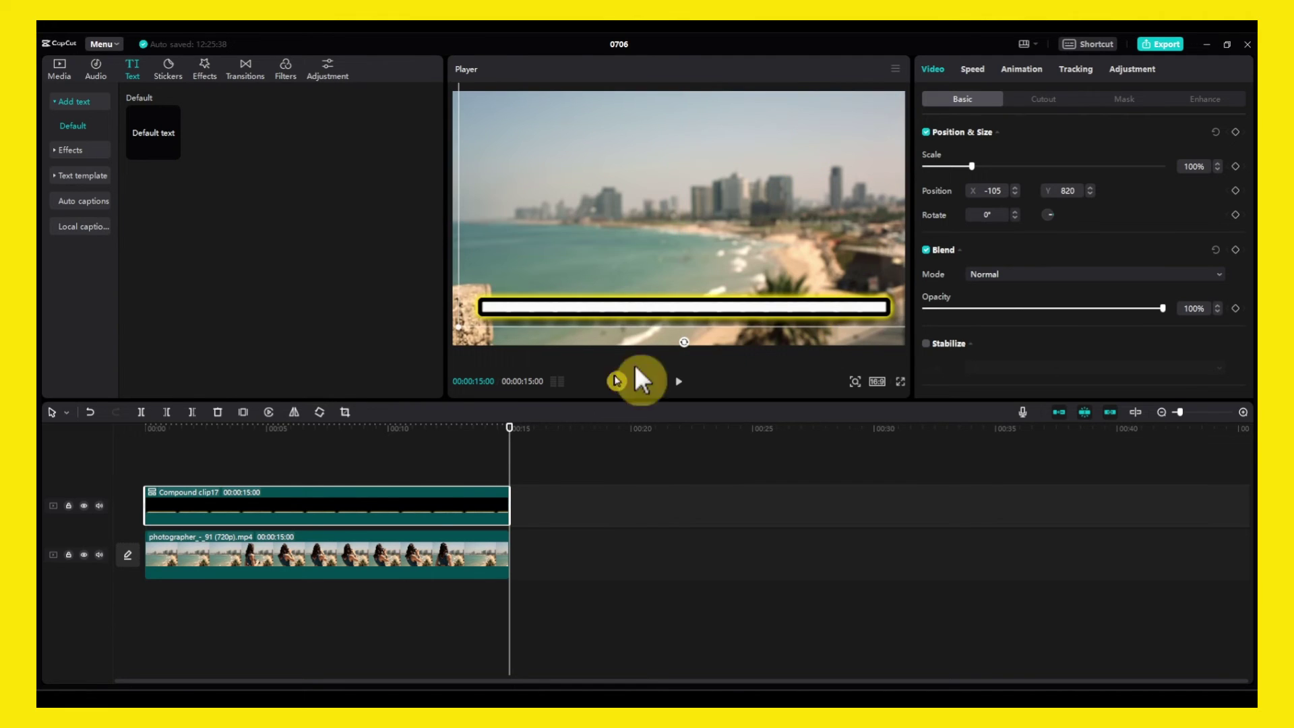
pyautogui.hotkey('ctrl', 'z')
pyautogui.hotkey('ctrl', 'z')
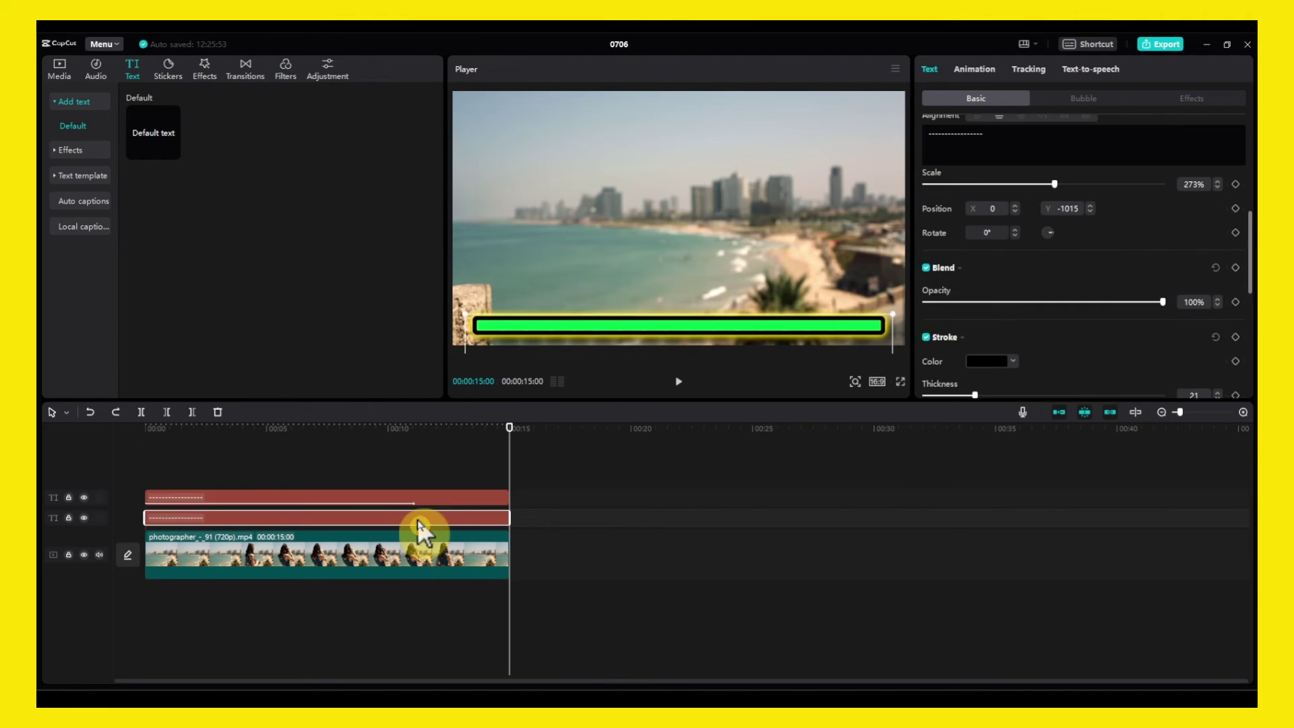
# Turn off the Shadow on the lower white bar text
pyautogui.click(422, 497)
pyautogui.scroll(-3, 973, 303)
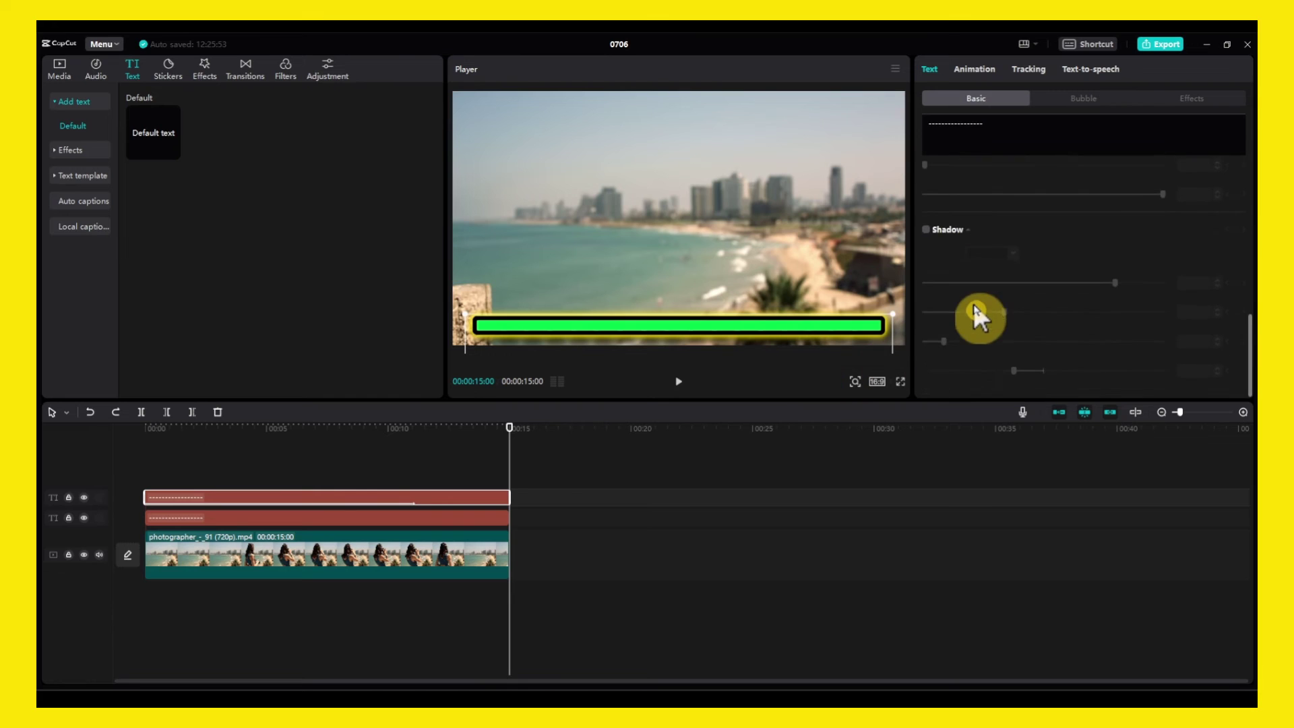
pyautogui.click(487, 518)
pyautogui.click(926, 230)
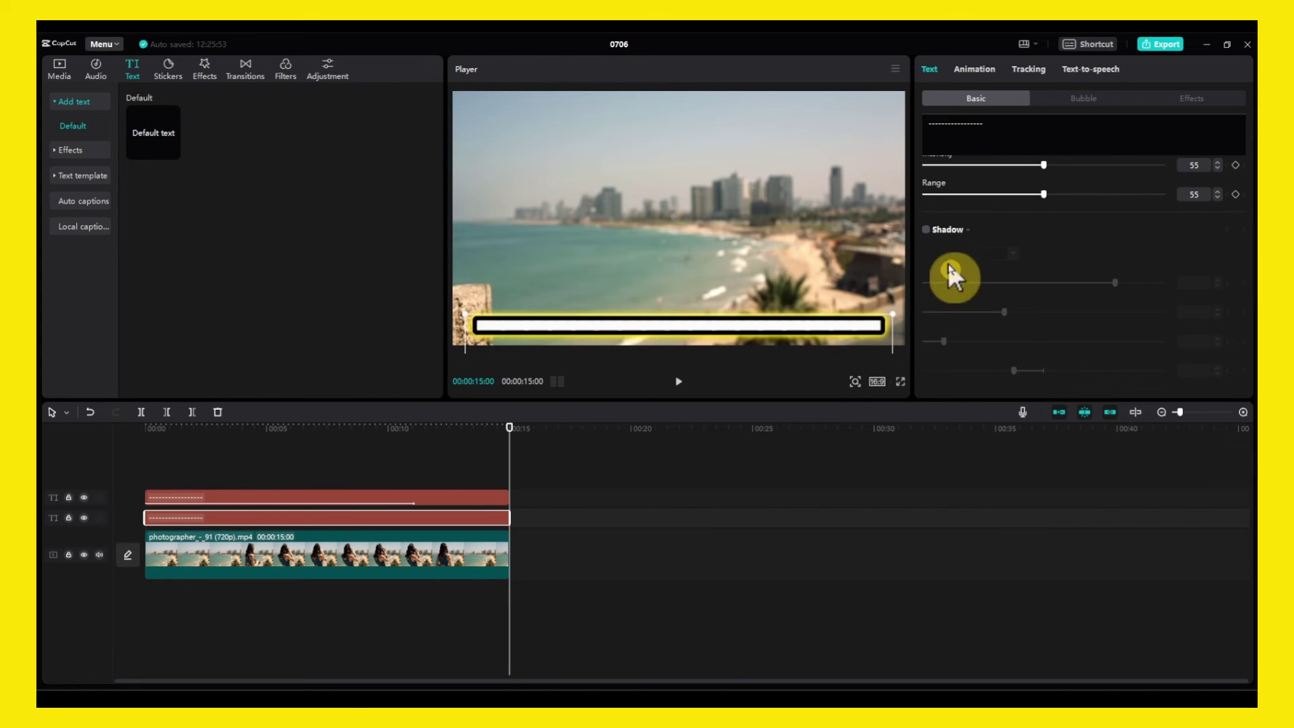
# Combine the two bar texts into a compound clip and move the bar to the upper edge of the video frame
pyautogui.click(435, 472)
pyautogui.click(450, 498)
pyautogui.keyDown('ctrl'); pyautogui.click(444, 512); pyautogui.keyUp('ctrl')
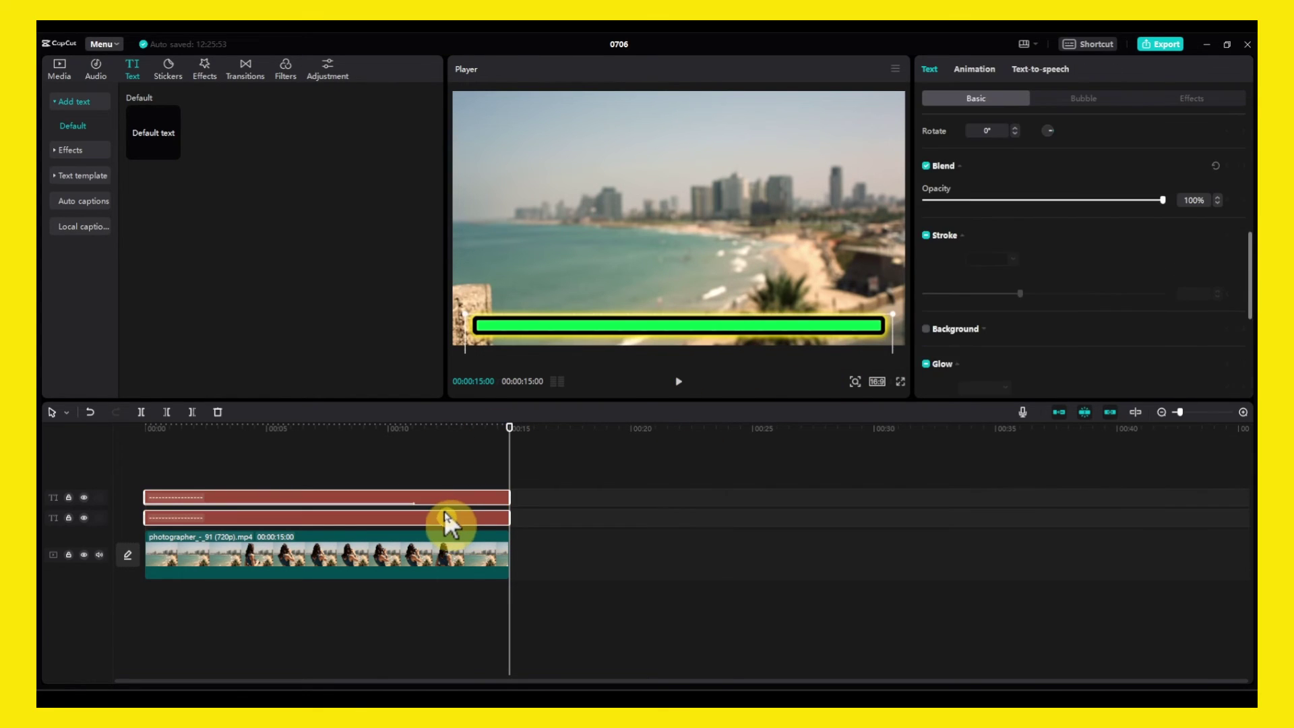
pyautogui.hotkey('alt', 'g')
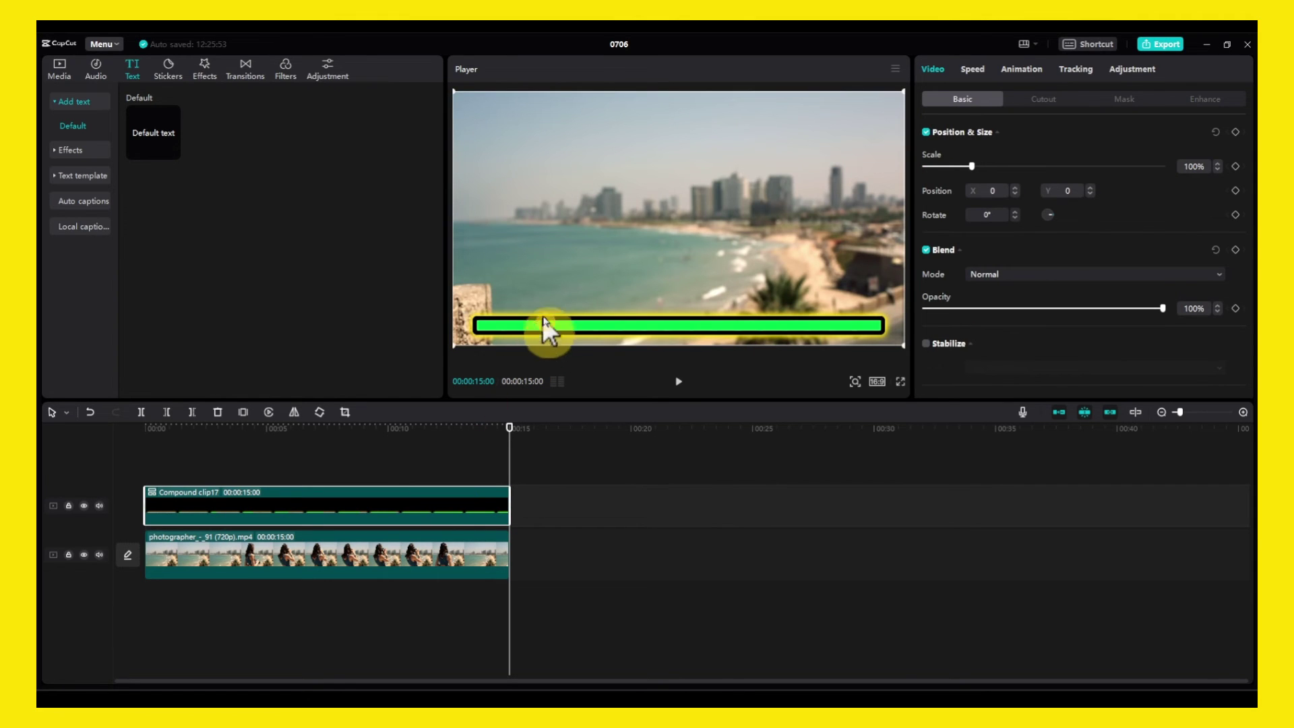
pyautogui.moveTo(543, 316); pyautogui.dragTo(548, 105)
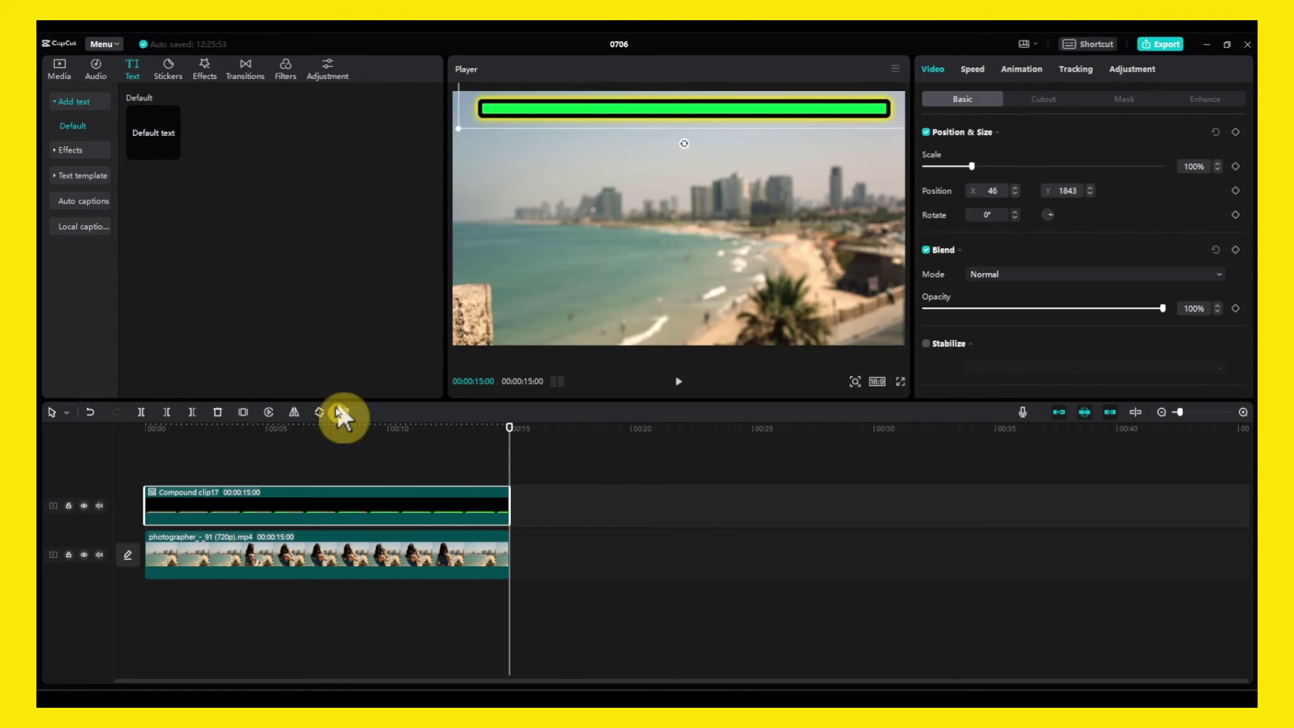
# Play the first seconds of the video to check the progress bar at its new position
pyautogui.click(232, 447)
pyautogui.click(150, 427)
pyautogui.press('space')
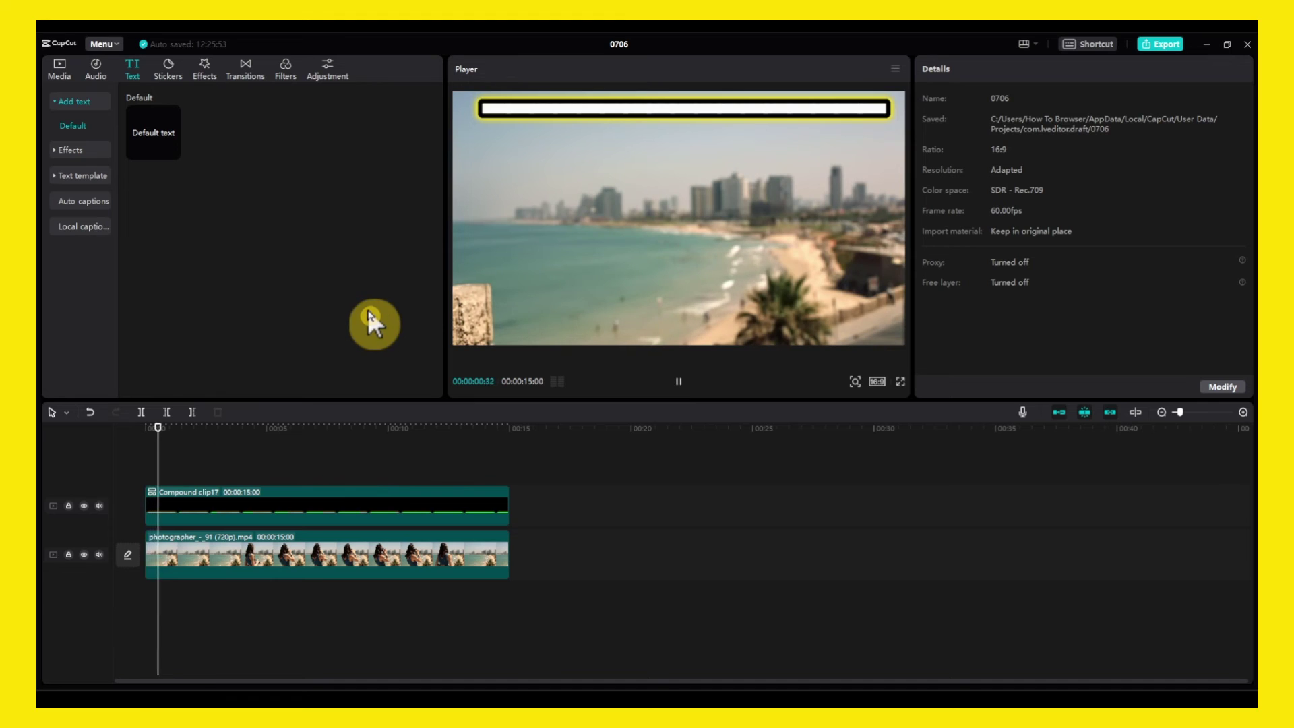
pyautogui.press('space')
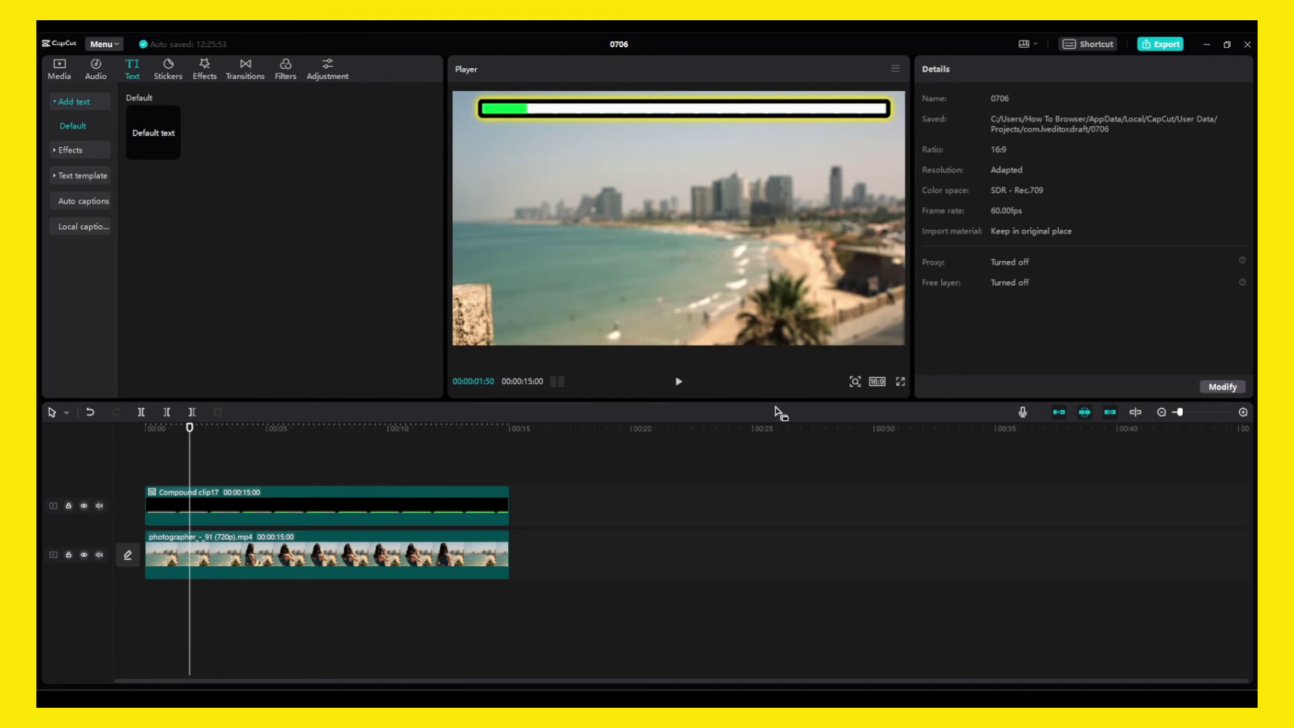
# Change the project's aspect ratio to 9:16 and enlarge the video clip to fill the vertical frame
pyautogui.click(884, 382)
pyautogui.click(930, 519)
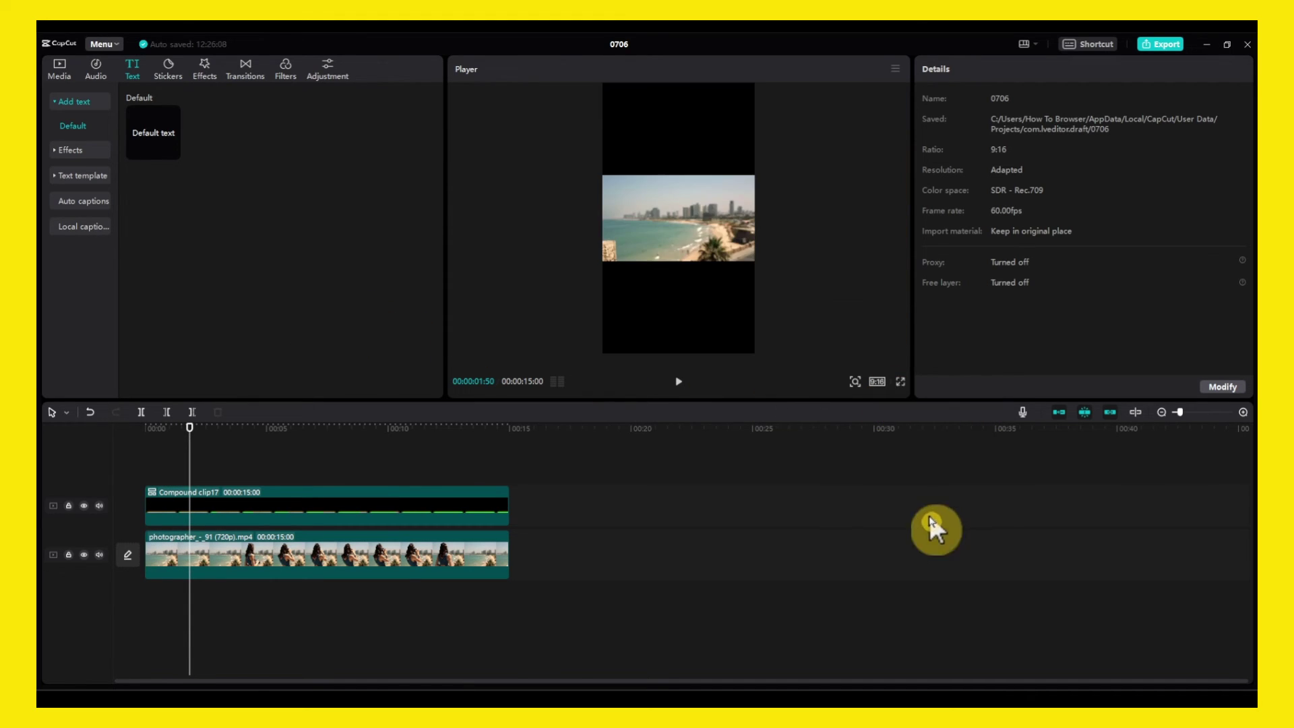
pyautogui.click(656, 256)
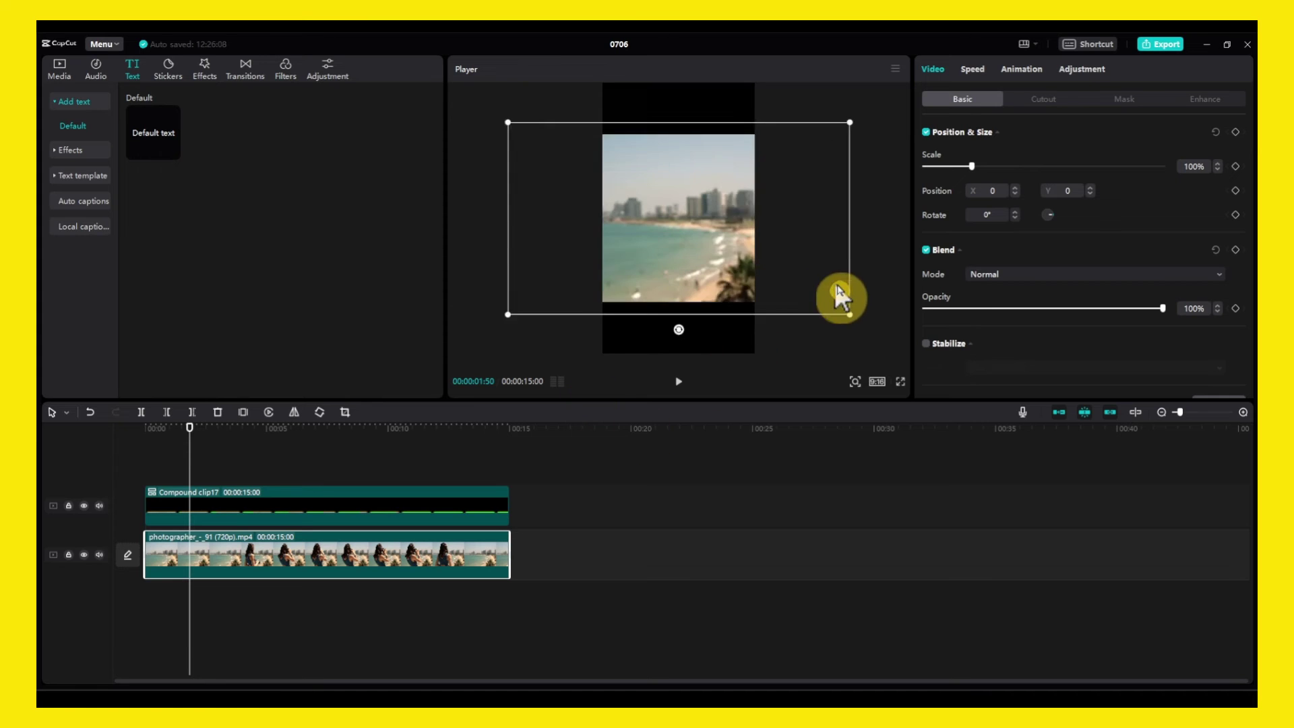
# Try repositioning the compound bar clip in the vertical frame, and undo the changes back to the 16:9 layout
pyautogui.click(433, 505)
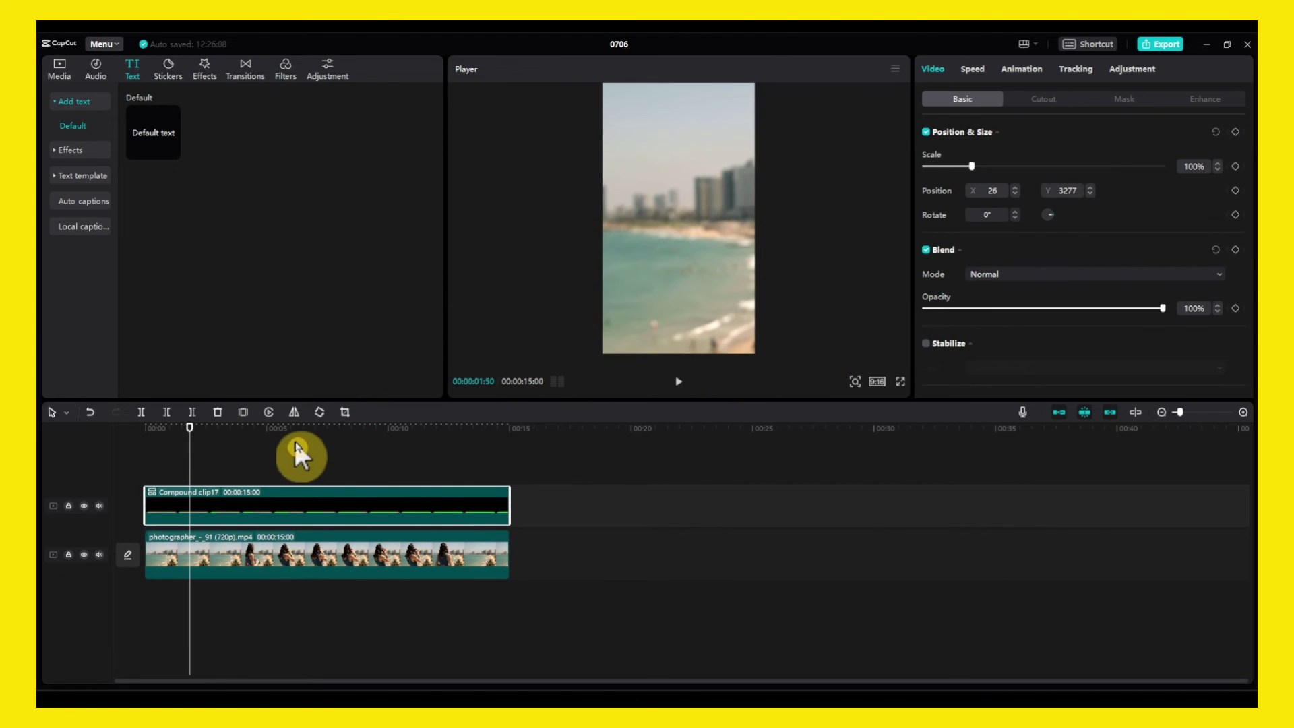
pyautogui.moveTo(297, 455); pyautogui.dragTo(275, 439)
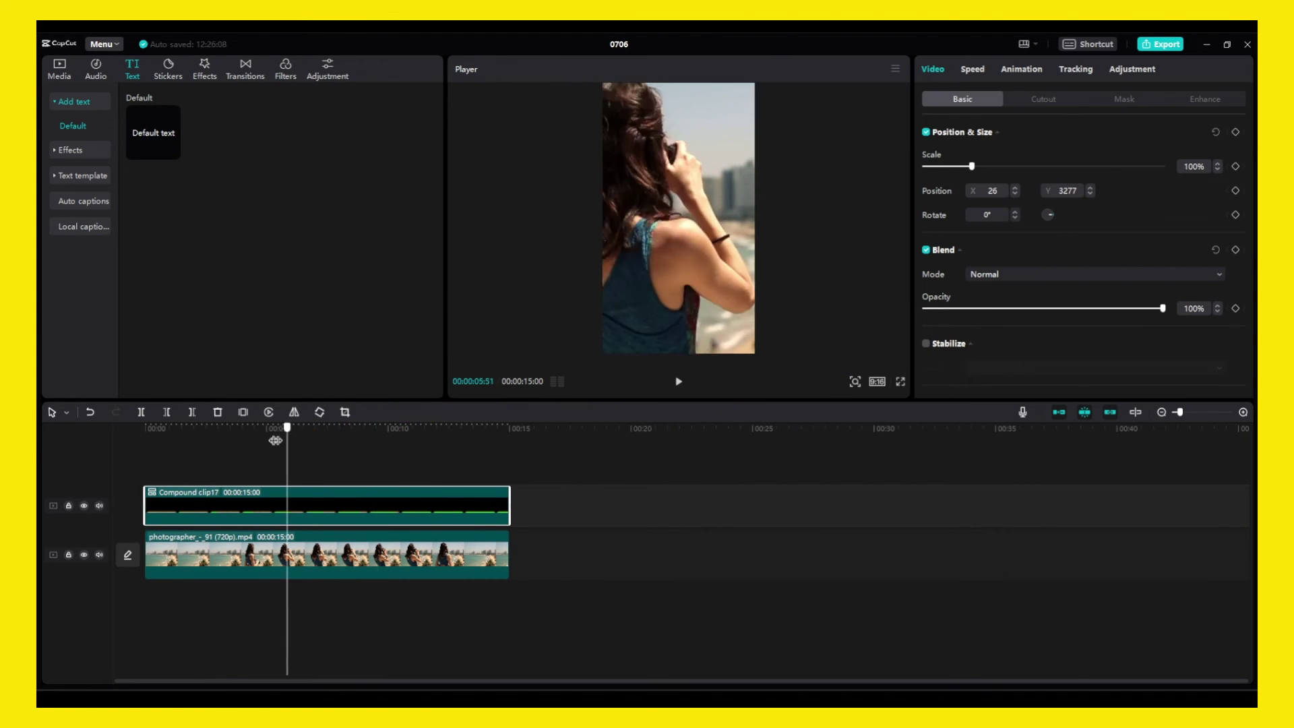
pyautogui.click(370, 428)
pyautogui.moveTo(677, 223); pyautogui.dragTo(297, 486)
pyautogui.click(641, 239)
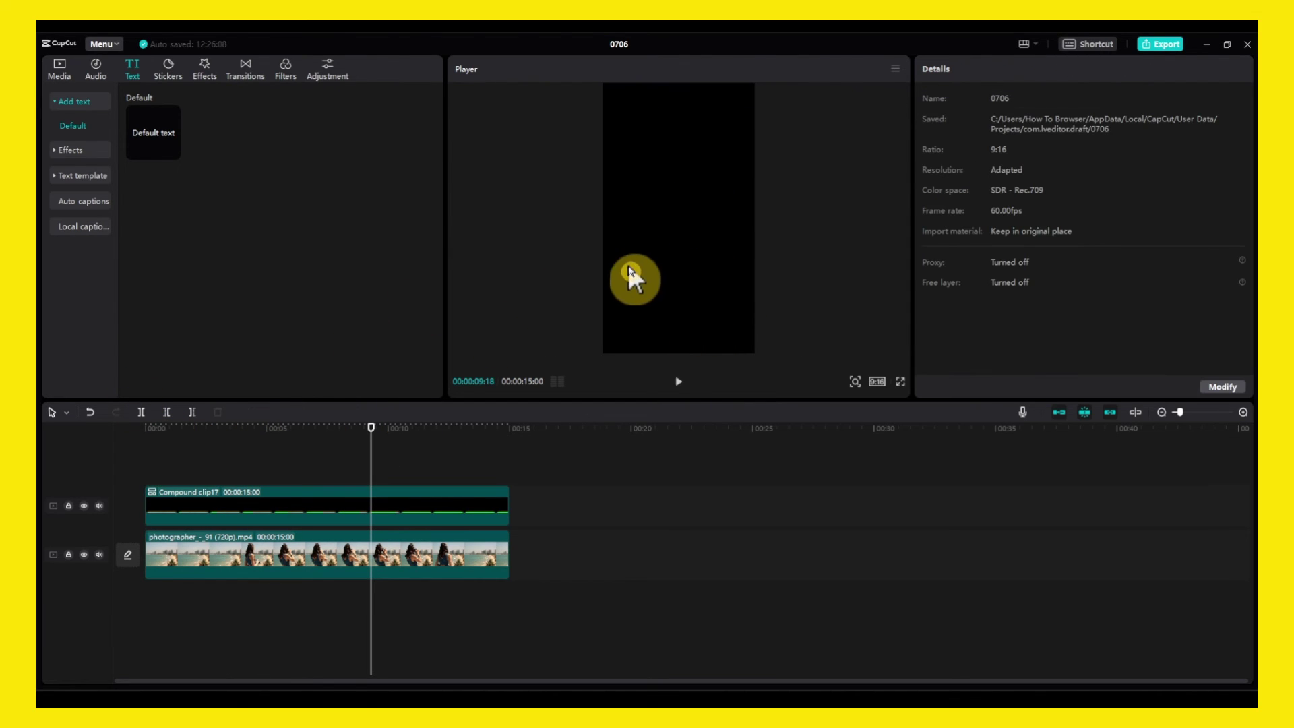
pyautogui.hotkey('ctrl', 'z')
pyautogui.hotkey('ctrl', 'z')
# Shrink the compound bar clip to about 34% and place it near the middle of the 16:9 frame
pyautogui.click(683, 288)
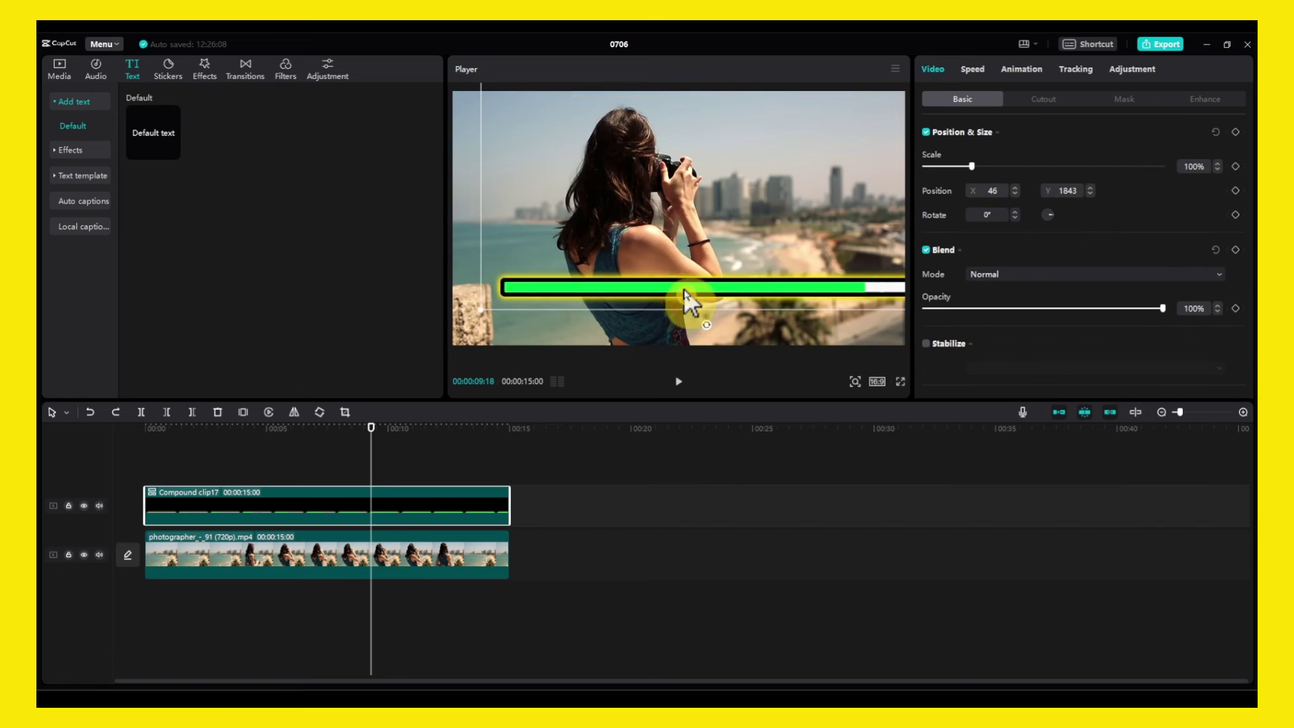
pyautogui.moveTo(683, 288); pyautogui.dragTo(709, 188)
pyautogui.moveTo(672, 167); pyautogui.dragTo(734, 225)
# Change the project's aspect ratio to 9:16 and enlarge the video clip to about 355% to fill the frame
pyautogui.click(878, 382)
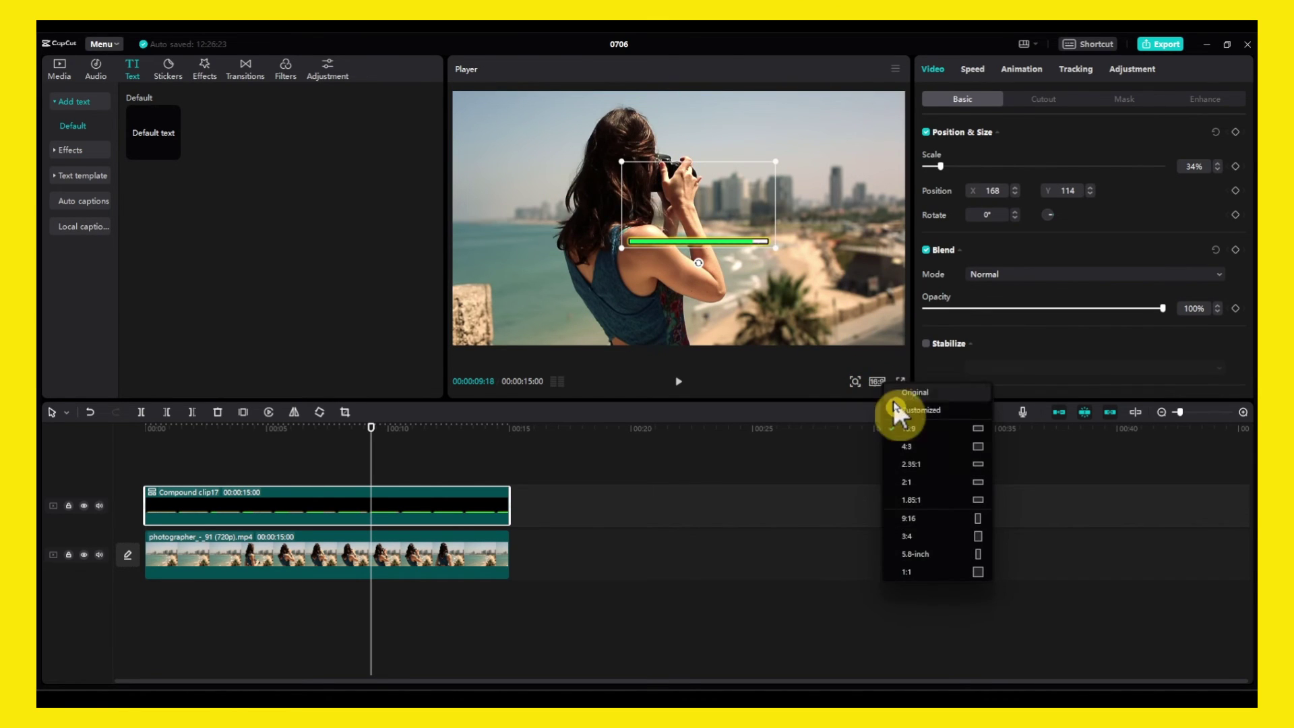
pyautogui.click(937, 516)
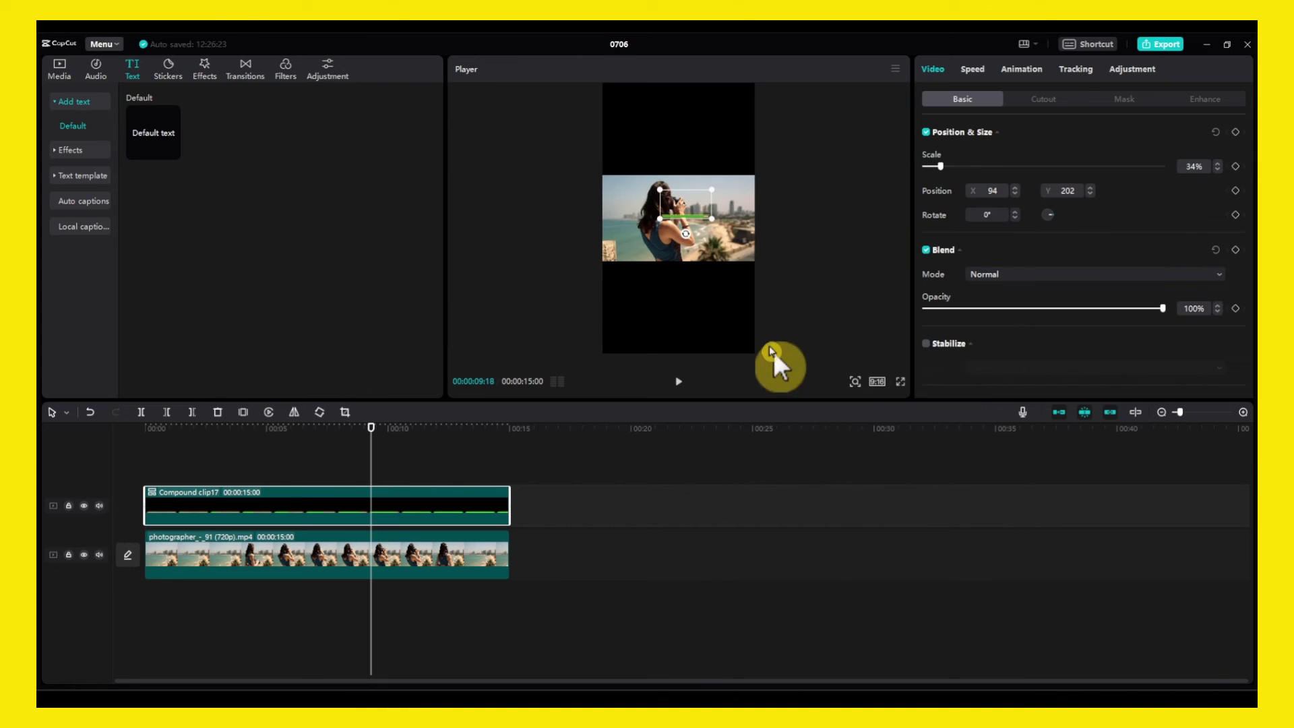
pyautogui.click(714, 237)
pyautogui.moveTo(755, 260); pyautogui.dragTo(938, 350)
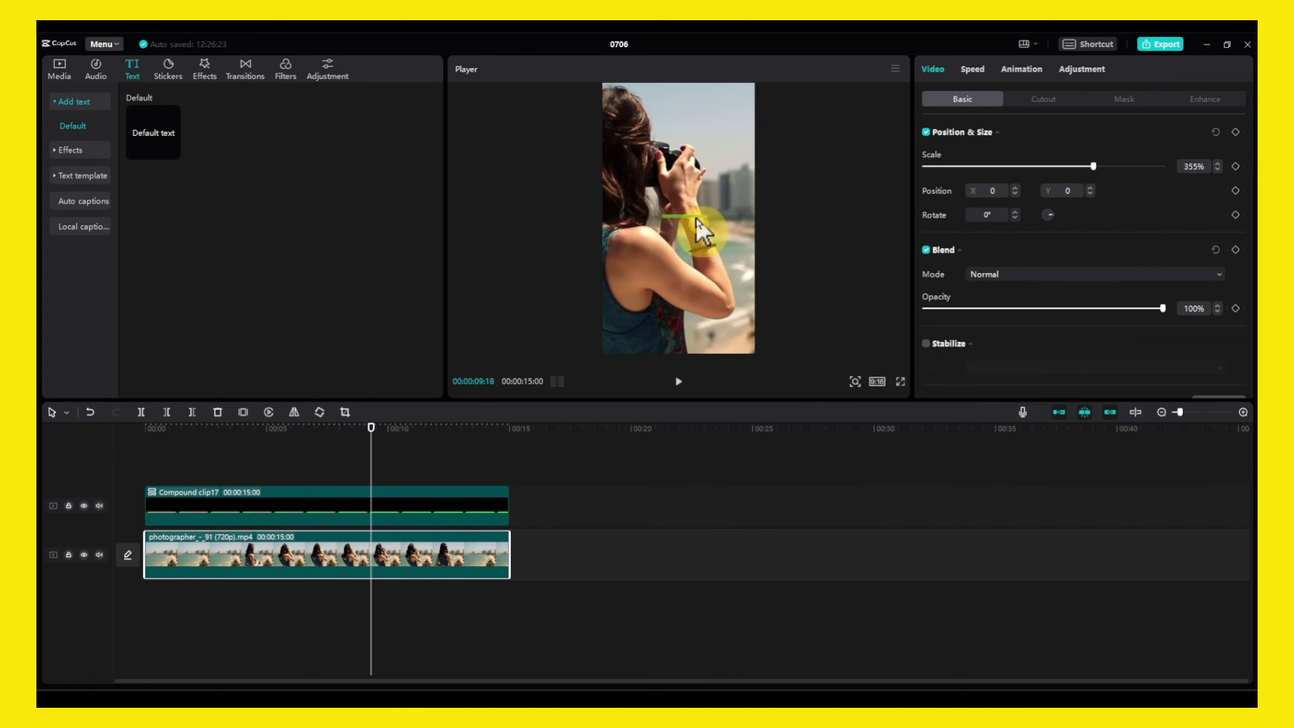
# Move the compound bar to the lower edge of the vertical frame and enlarge it to about 333%
pyautogui.click(493, 504)
pyautogui.moveTo(701, 225); pyautogui.dragTo(726, 324)
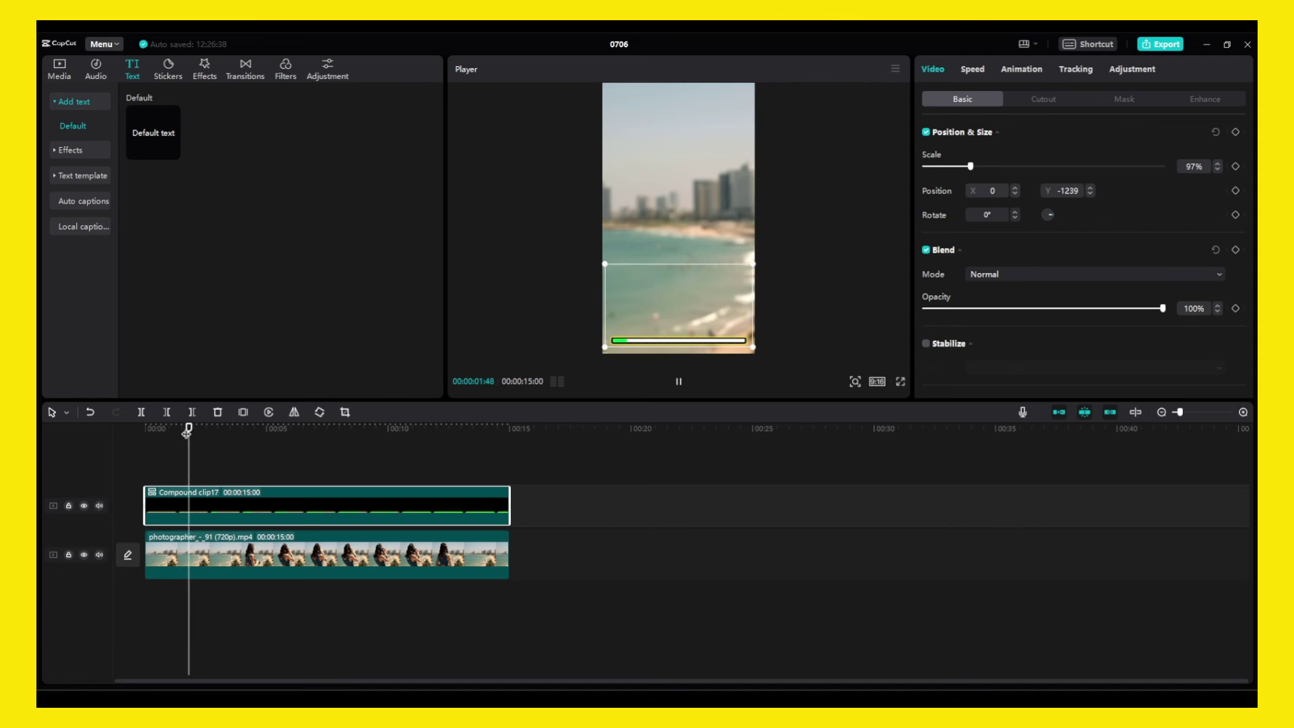
pyautogui.moveTo(752, 347); pyautogui.dragTo(811, 236)
pyautogui.click(678, 381)
pyautogui.moveTo(221, 432); pyautogui.dragTo(317, 431)
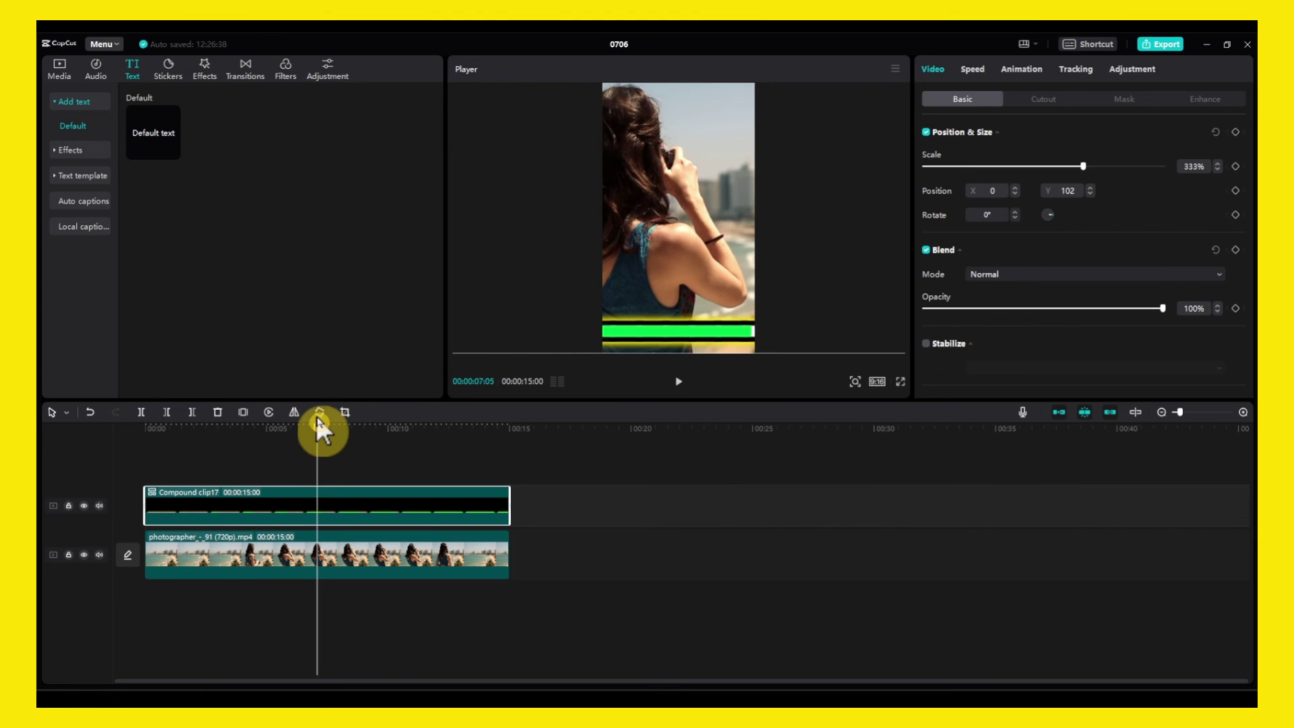
# Crop both ends off the compound bar clip, keeping only its middle section at full height
pyautogui.click(344, 412)
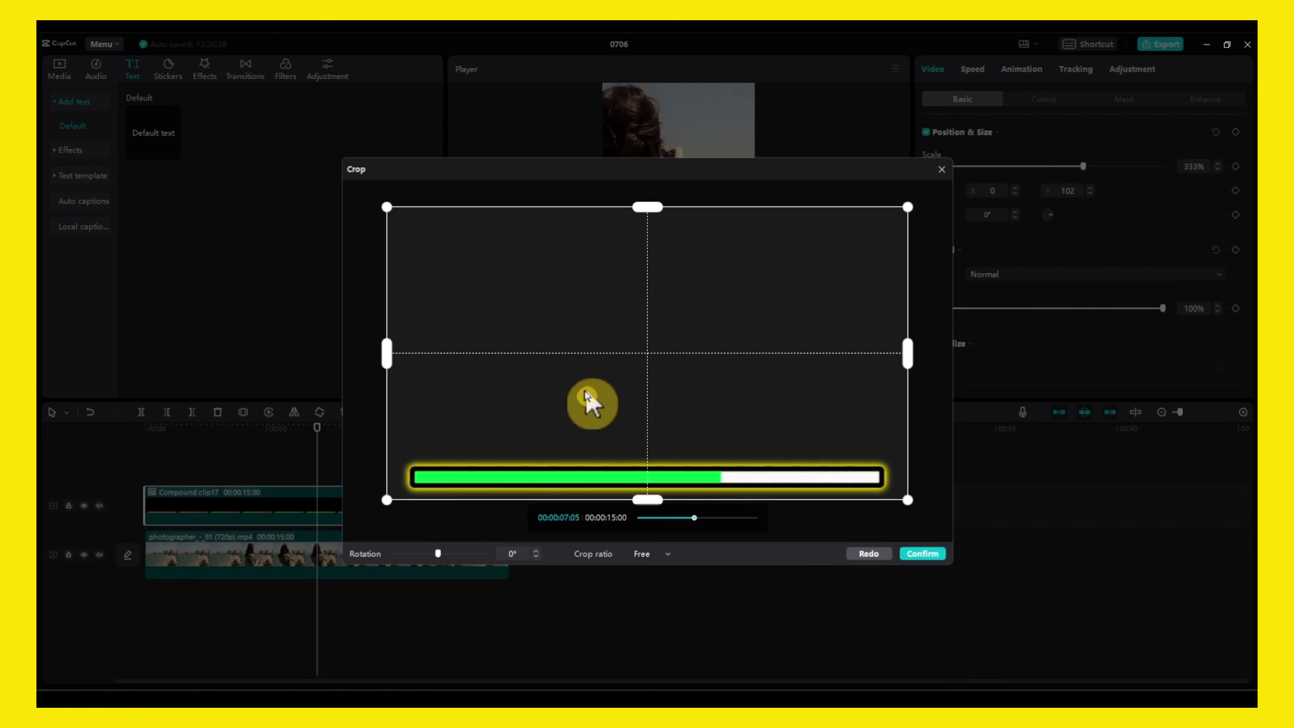
pyautogui.moveTo(458, 361); pyautogui.dragTo(572, 354)
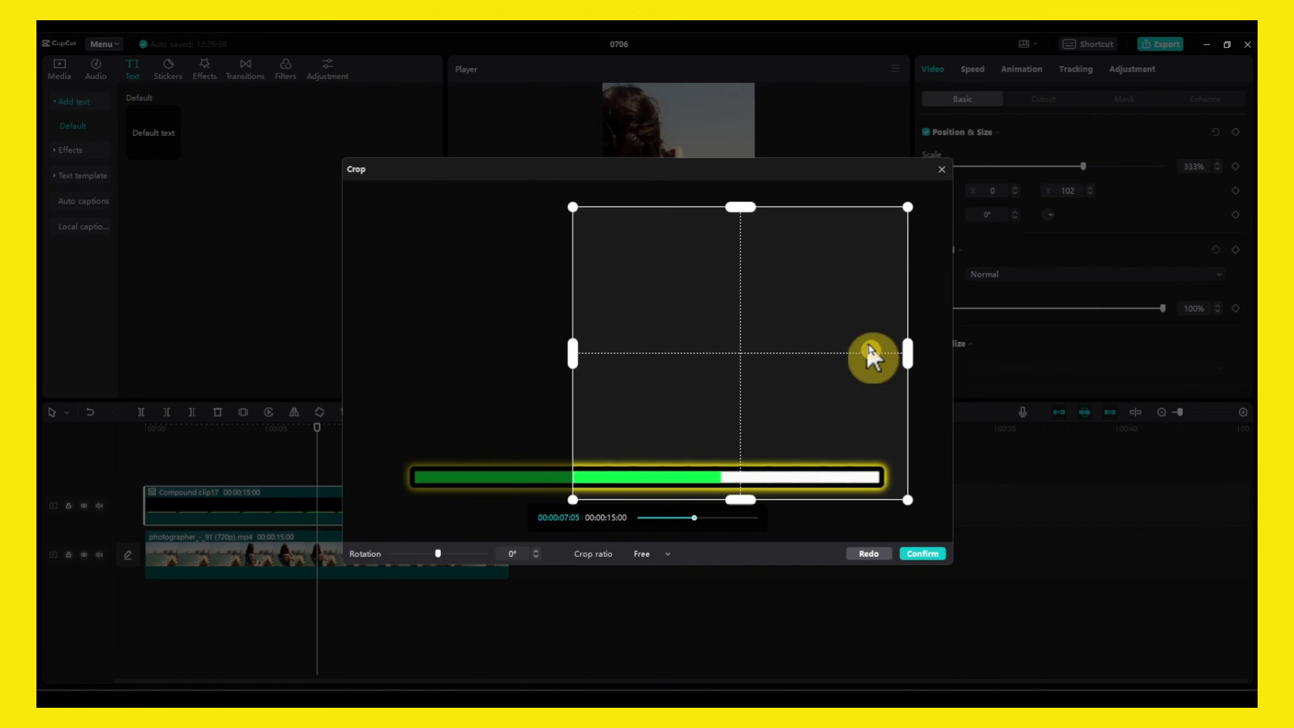
pyautogui.moveTo(907, 354); pyautogui.dragTo(681, 347)
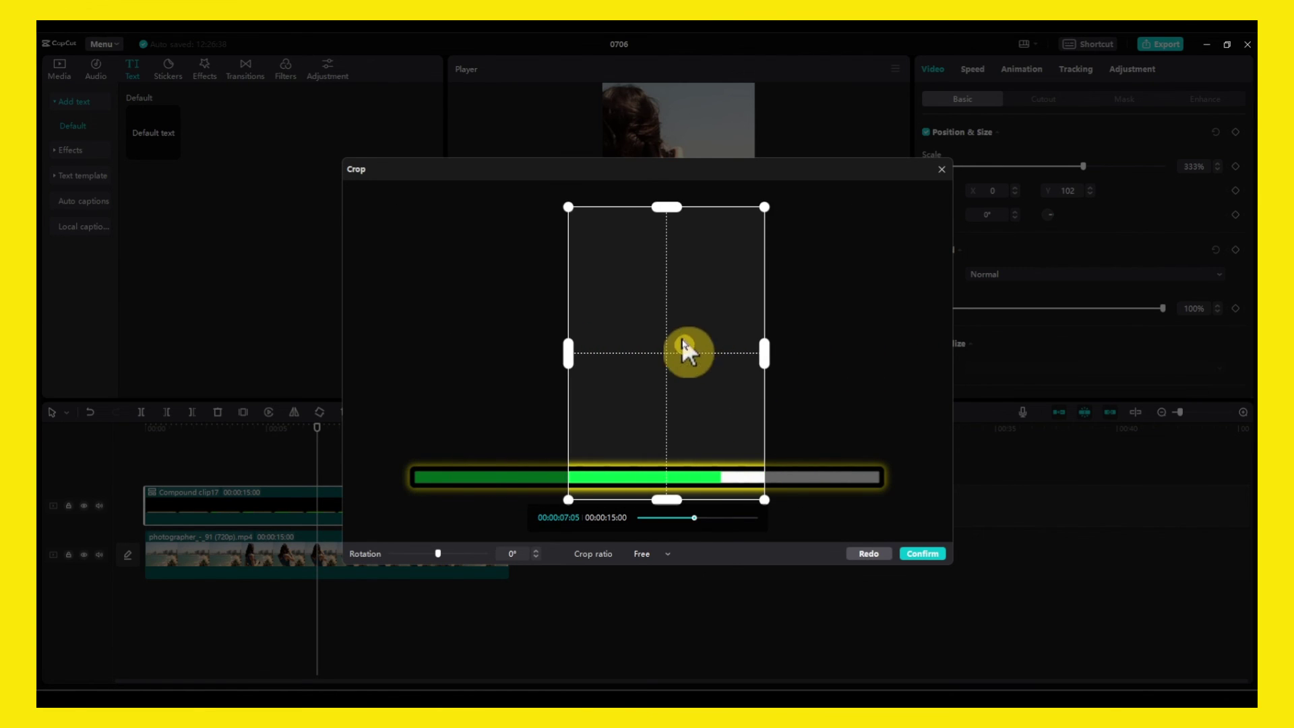
pyautogui.click(917, 551)
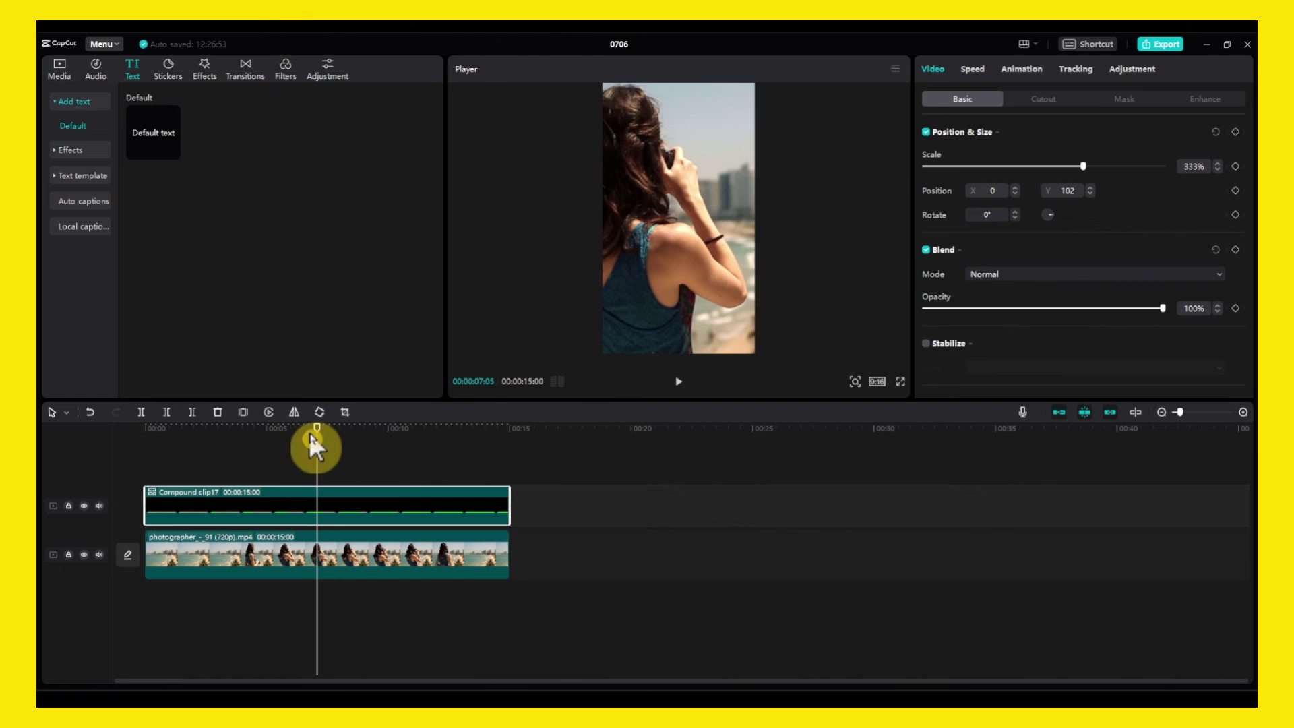
# Scale the cropped bar clip to about 93% and place it along the lower edge of the vertical frame
pyautogui.moveTo(316, 439); pyautogui.dragTo(254, 445)
pyautogui.click(347, 511)
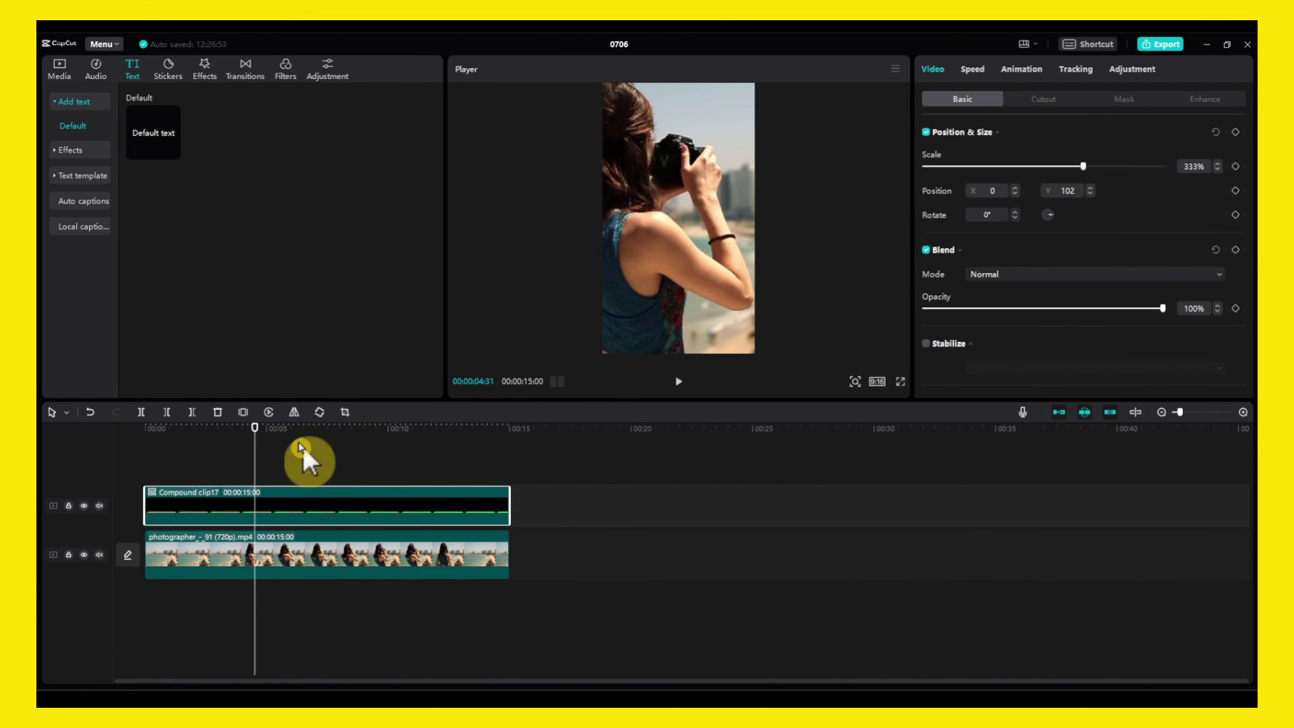
pyautogui.moveTo(739, 138); pyautogui.dragTo(705, 327)
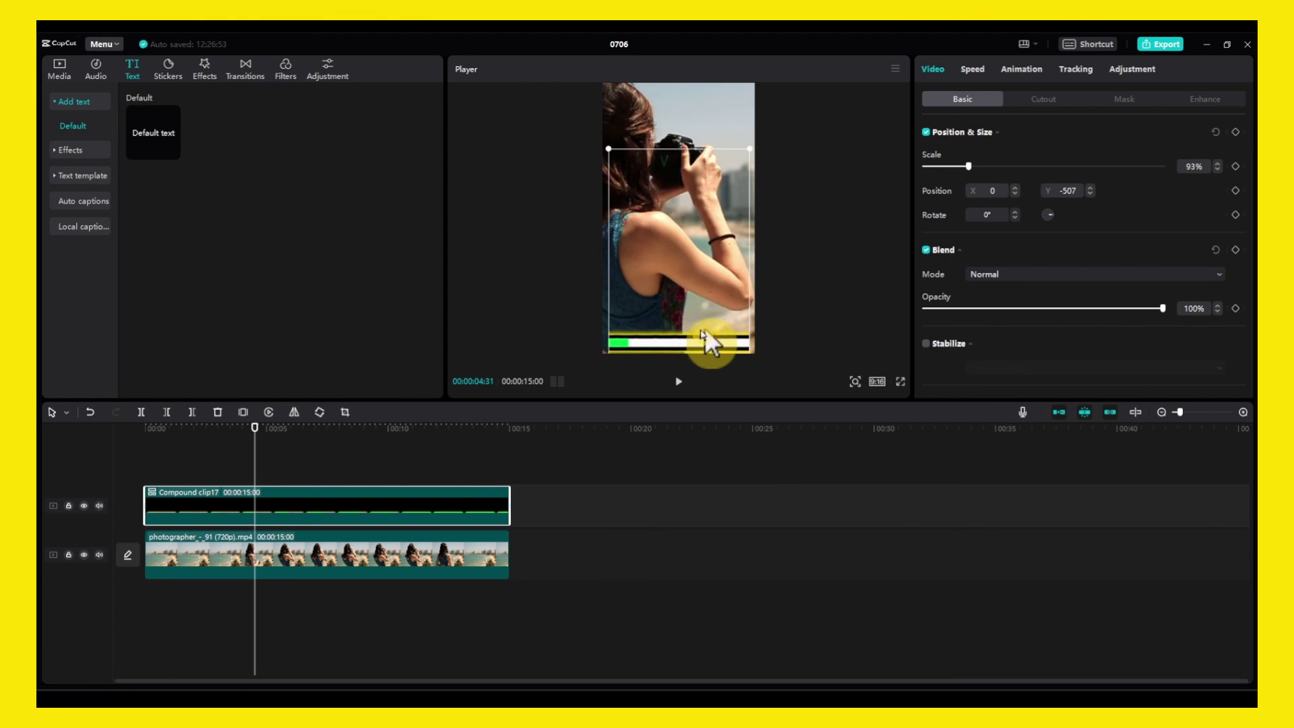
# Play the video from the start to check the cropped bar's progress, and stop after about six seconds
pyautogui.click(131, 440)
pyautogui.moveTo(251, 436); pyautogui.dragTo(122, 438)
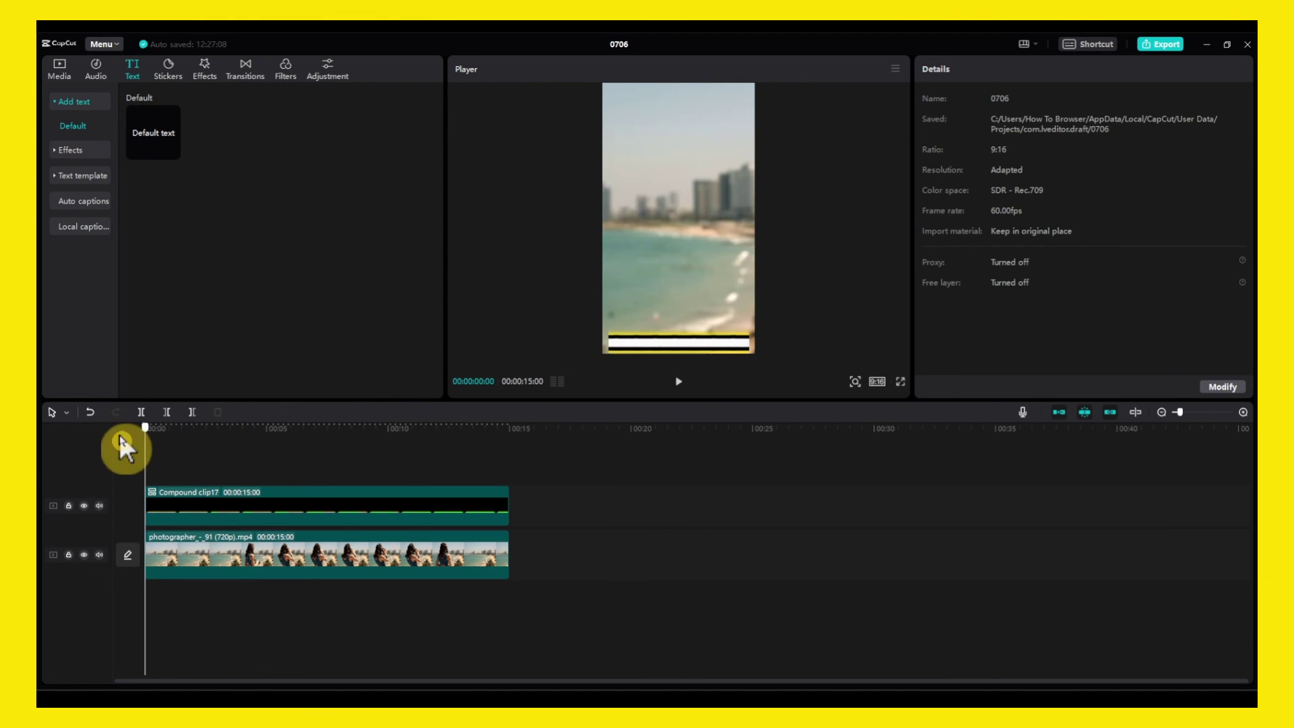
pyautogui.press('space')
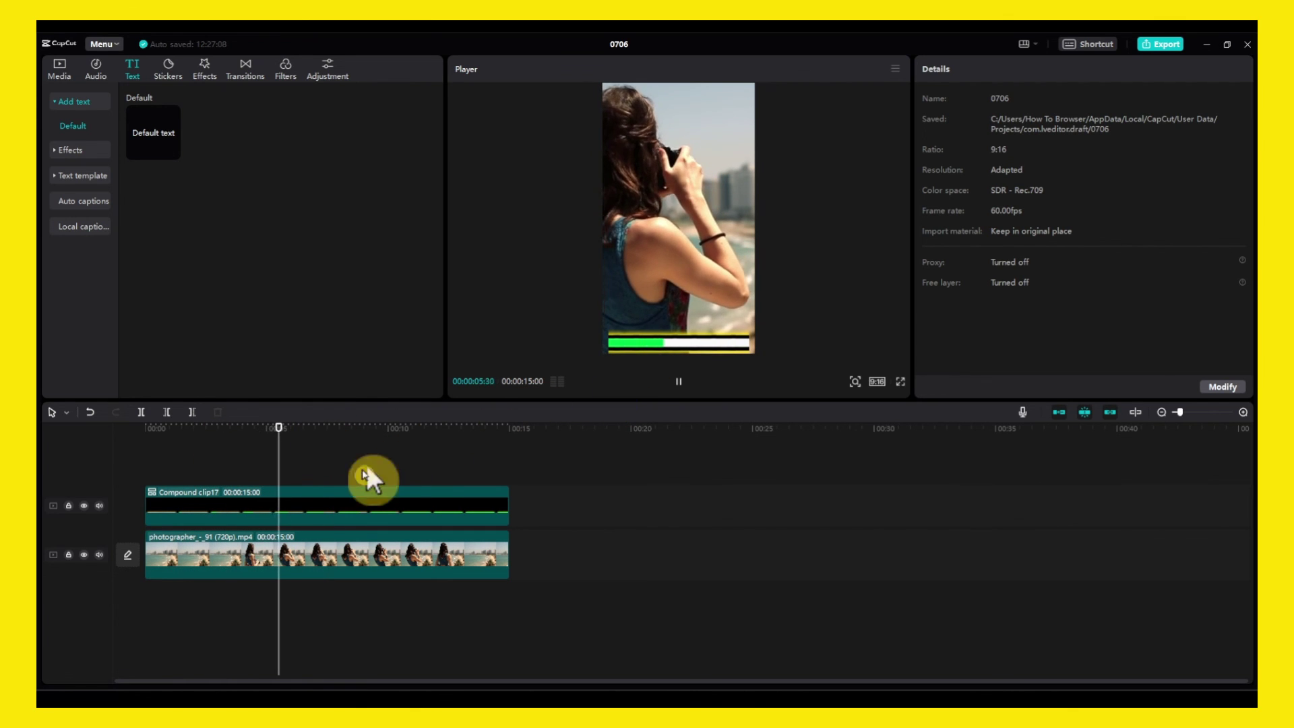
pyautogui.click(346, 491)
pyautogui.press('space')
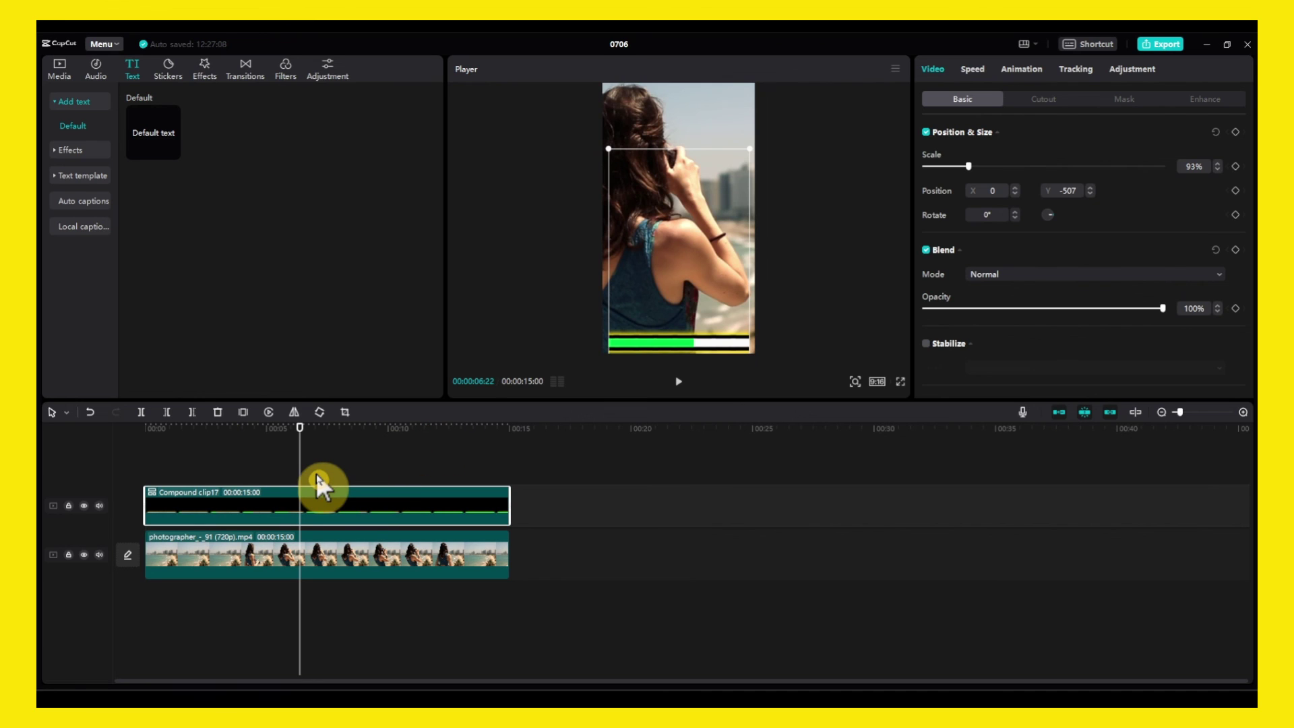